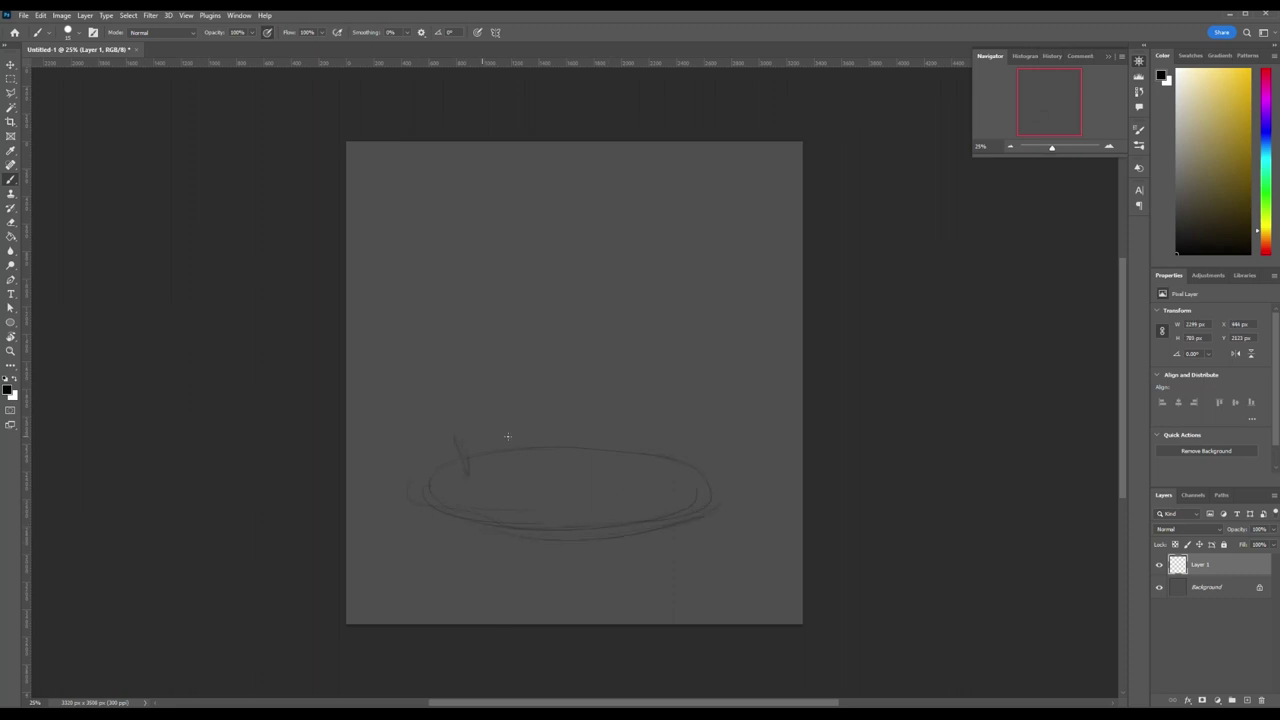
- Refine the stack's sketch lines and sketch the dome bun outline above it
left_click_drag(467, 451, 666, 458)
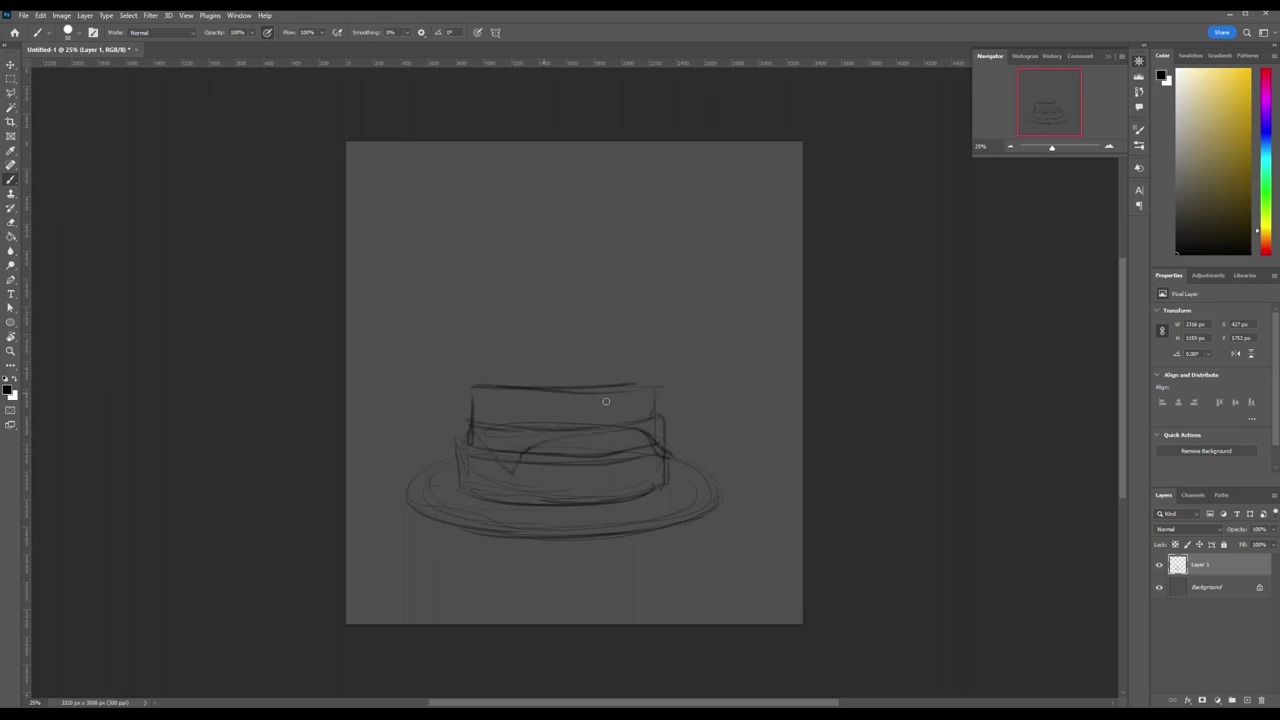
left_click_drag(664, 434, 620, 425)
key("e")
key("b")
left_click_drag(457, 449, 500, 460)
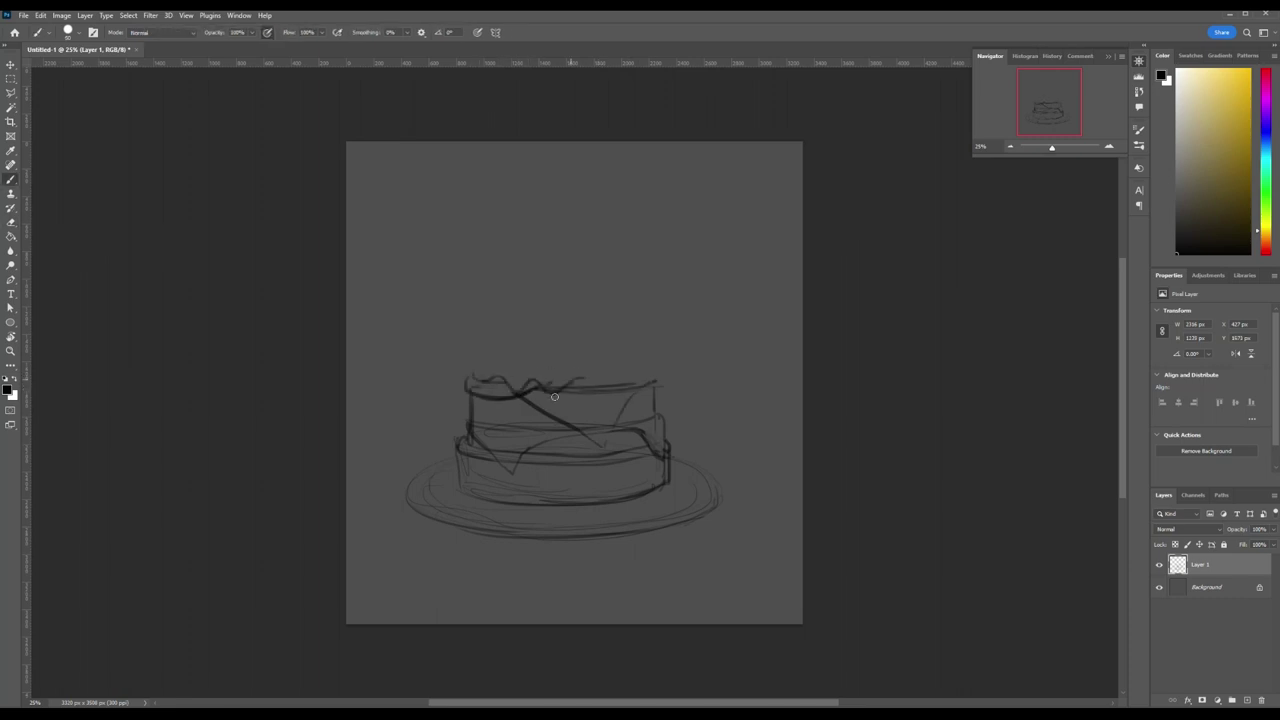
mouse_move(644, 381)
left_mouse_down()
mouse_move(598, 386)
mouse_move(658, 383)
left_mouse_up()
mouse_move(465, 415)
left_mouse_down()
mouse_move(463, 390)
mouse_move(490, 356)
mouse_move(662, 362)
left_mouse_up()
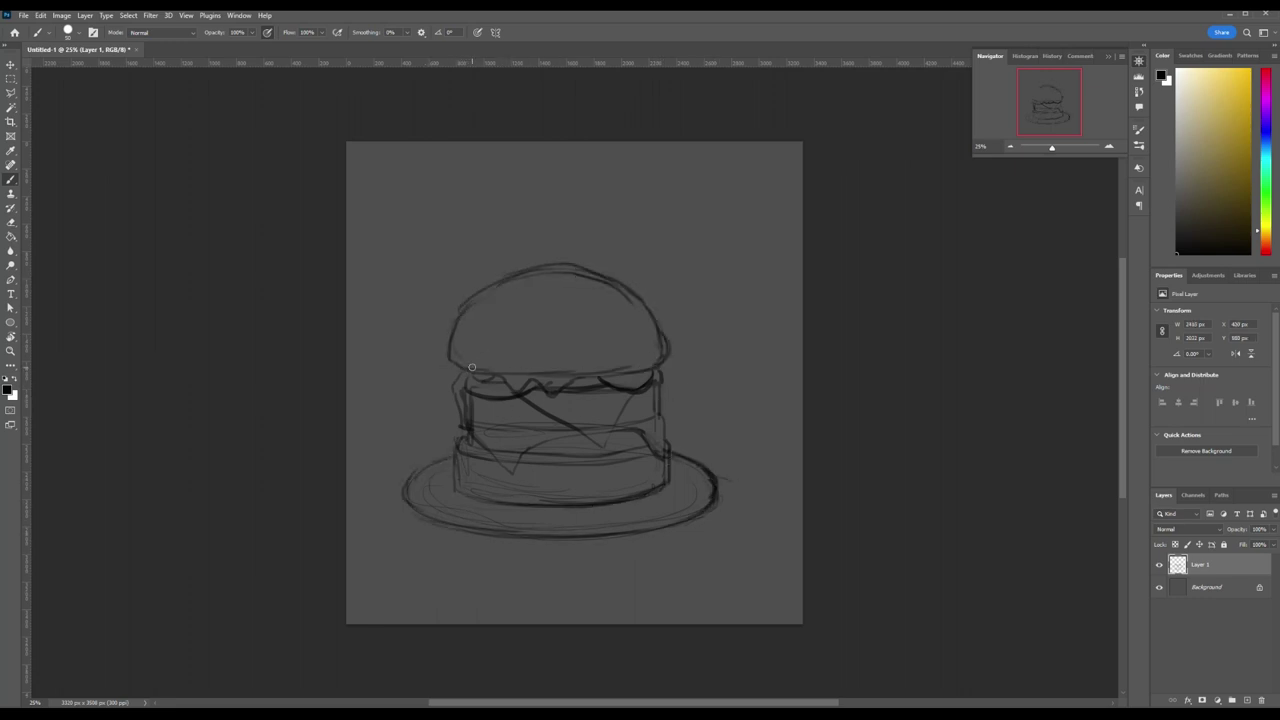
- Enlarge the sketch up-right, then draw a yellow ellipse over the bun sketch
key("ctrl+t")
mouse_move(475, 533)
left_mouse_down()
mouse_move(504, 510)
mouse_move(490, 524)
left_mouse_up()
key("Return")
key("e")
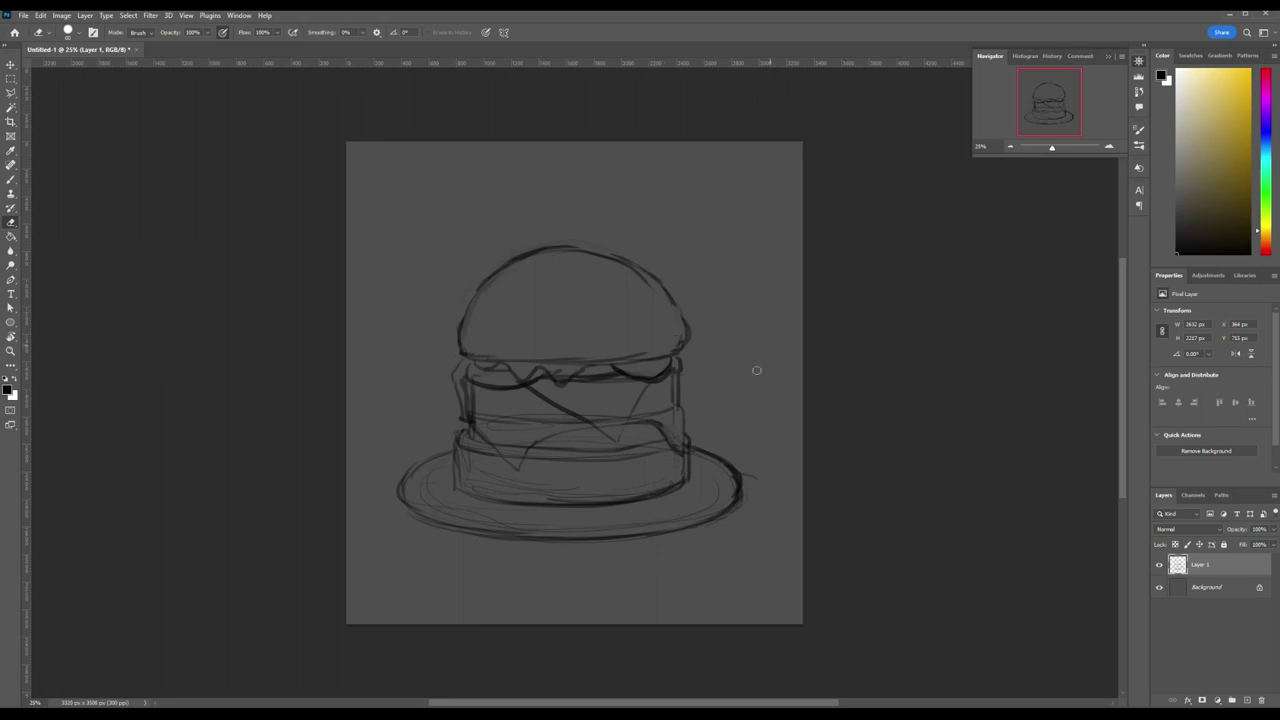
key("u")
mouse_move(463, 242)
left_mouse_down()
mouse_move(675, 345)
mouse_move(674, 365)
left_mouse_up()
- Make the yellow ellipse translucent and reshape its anchor points into a dome bun
key("a")
key("5")
left_click_drag(675, 300, 688, 330)
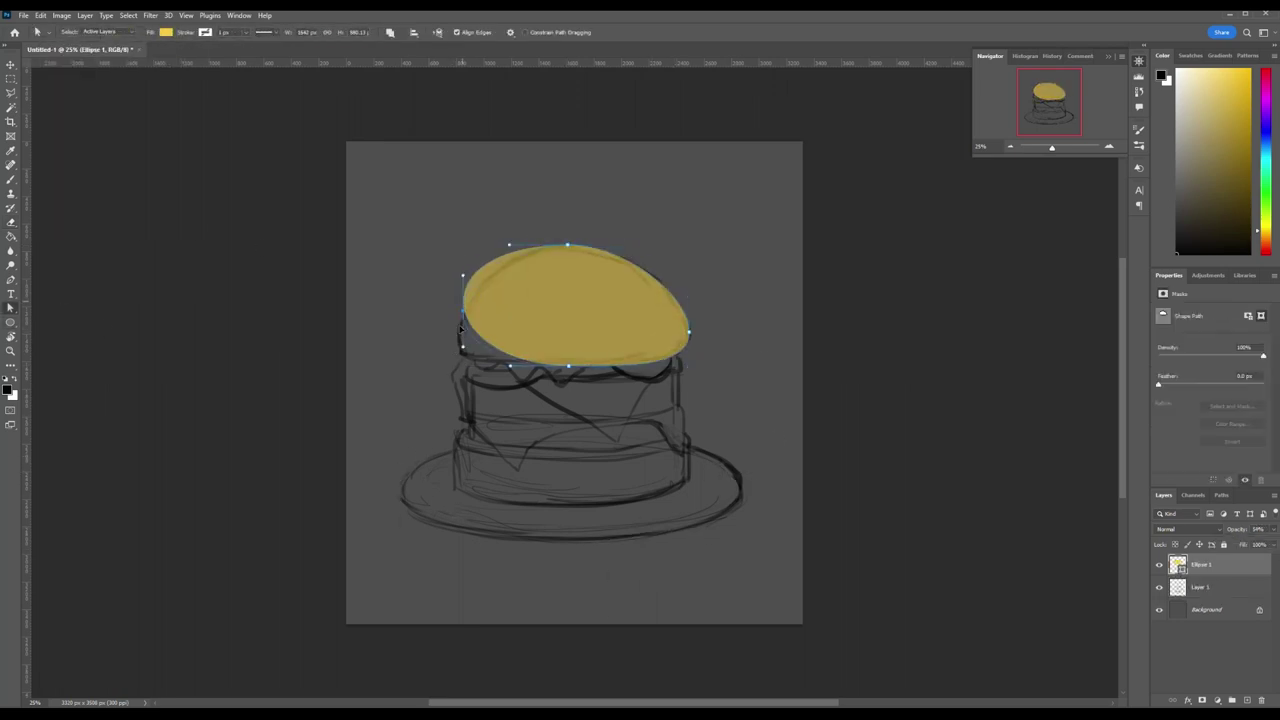
left_click_drag(463, 300, 455, 357)
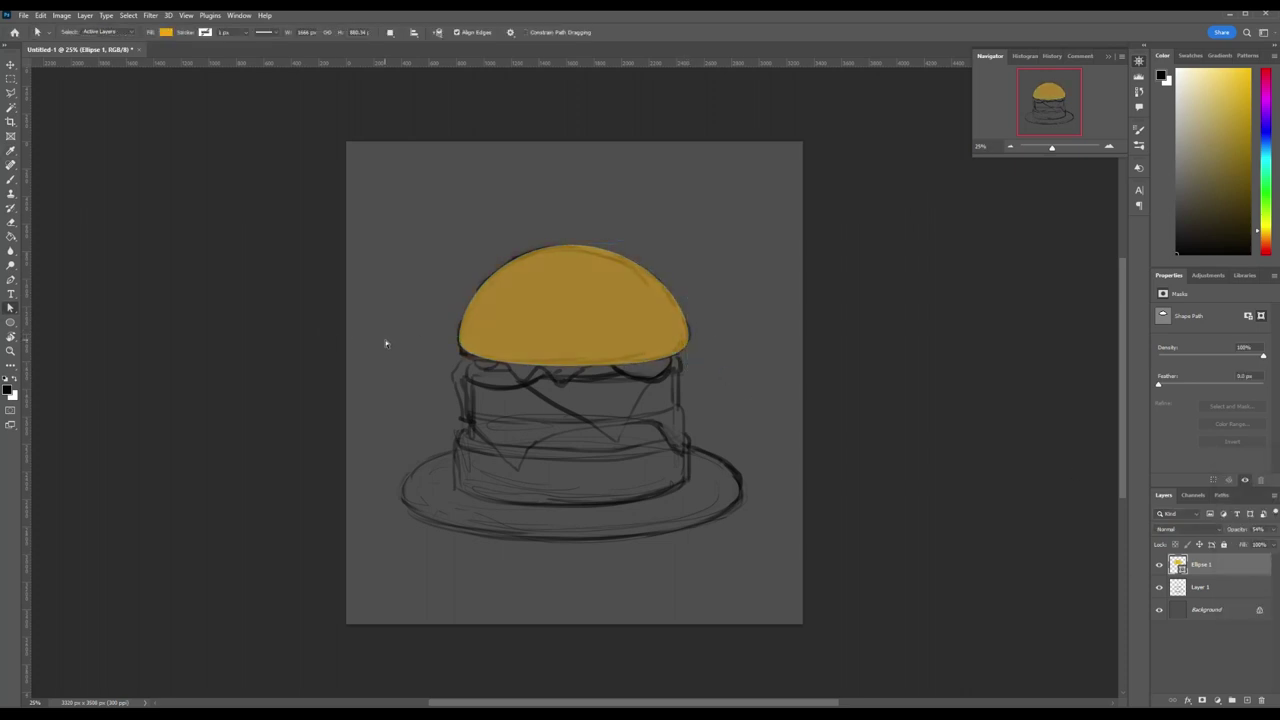
- Draw a rectangular filling shape below the bun with the Pen tool
left_click(11, 279)
left_click(469, 357)
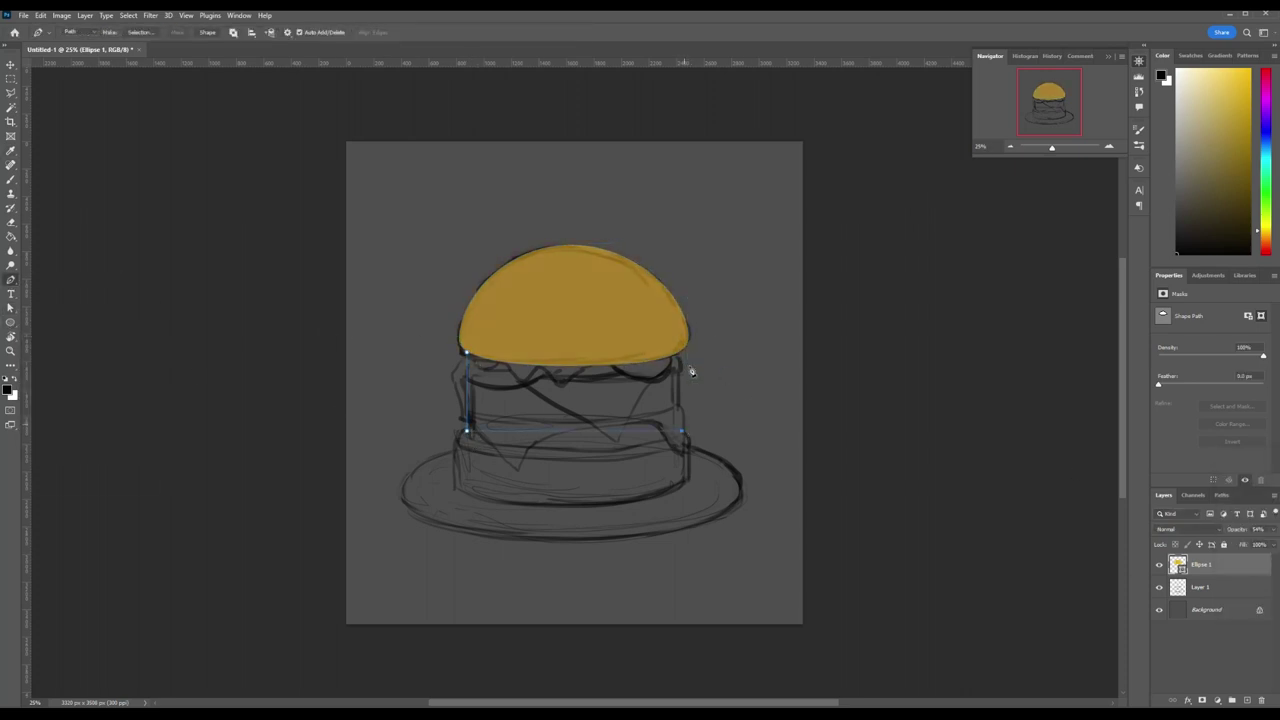
left_click(469, 425)
left_click(680, 425)
left_click(680, 355)
left_click(469, 357)
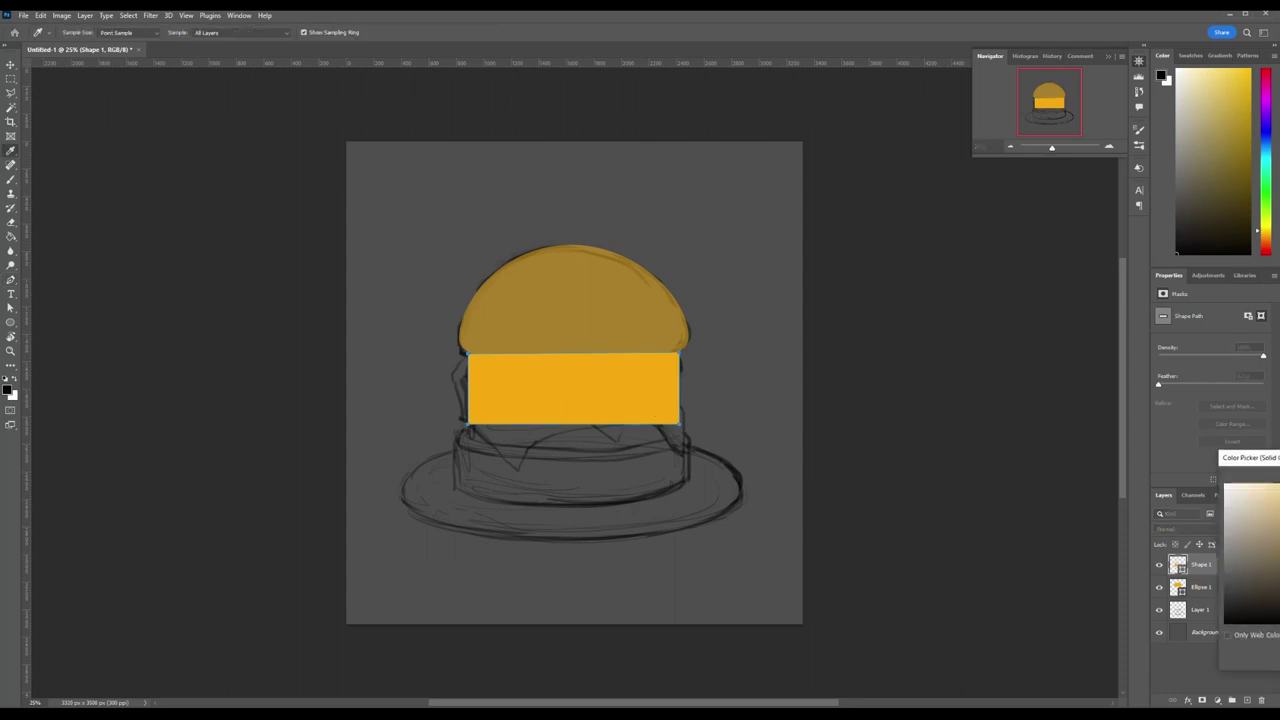
- Stretch and merge the filling into a 50%-opaque red band, then add a red lower ellipse
key("ctrl+plus")
key("ctrl+t")
left_click_drag(572, 508, 572, 477)
key("Return")
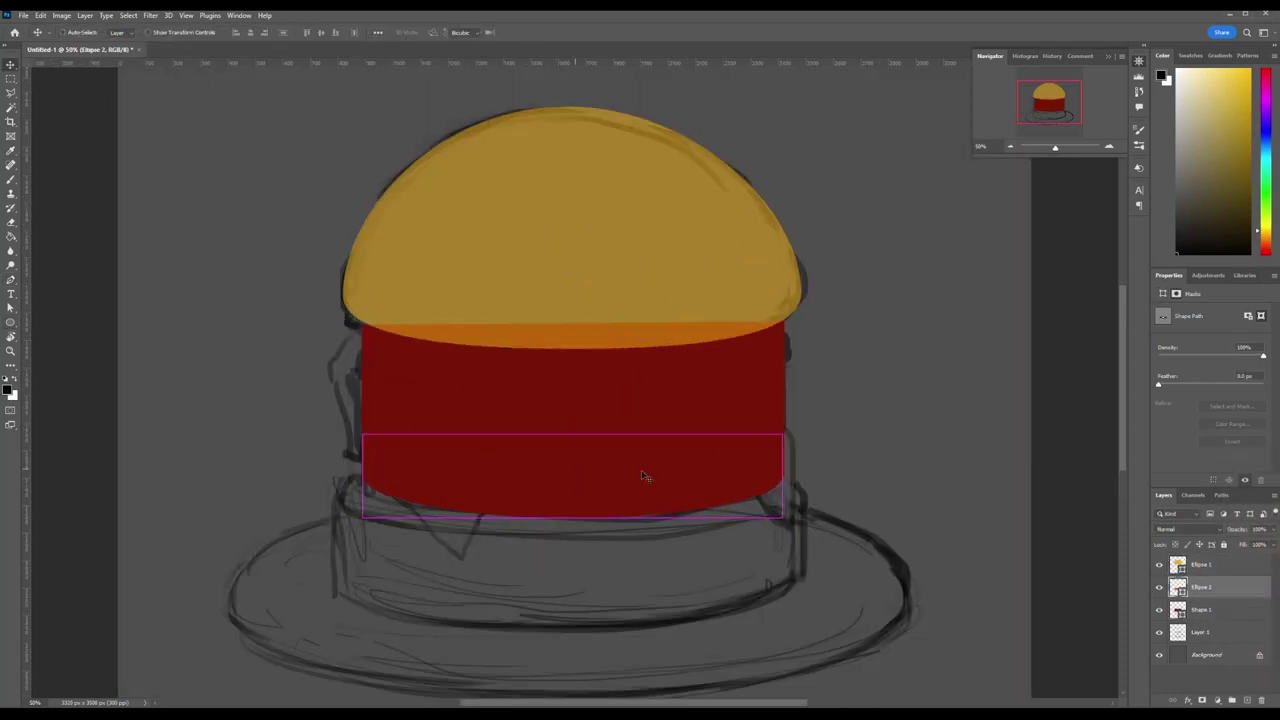
key("ctrl+t")
key("Return")
key("ctrl+e")
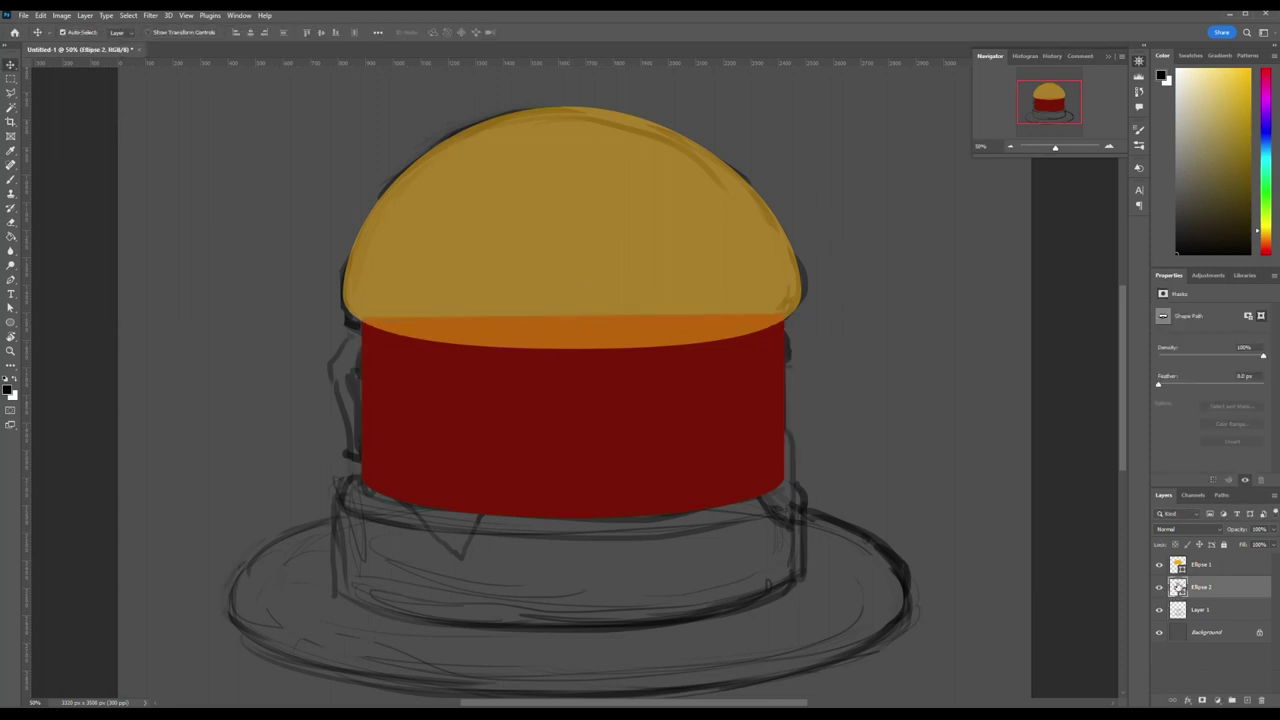
key("5")
key("u")
mouse_move(343, 457)
left_mouse_down()
mouse_move(808, 528)
mouse_move(800, 495)
left_mouse_up()
- Duplicate the red ellipse lower down and turn the upper ellipse yellow
key("v")
left_click_drag(591, 477, 591, 571)
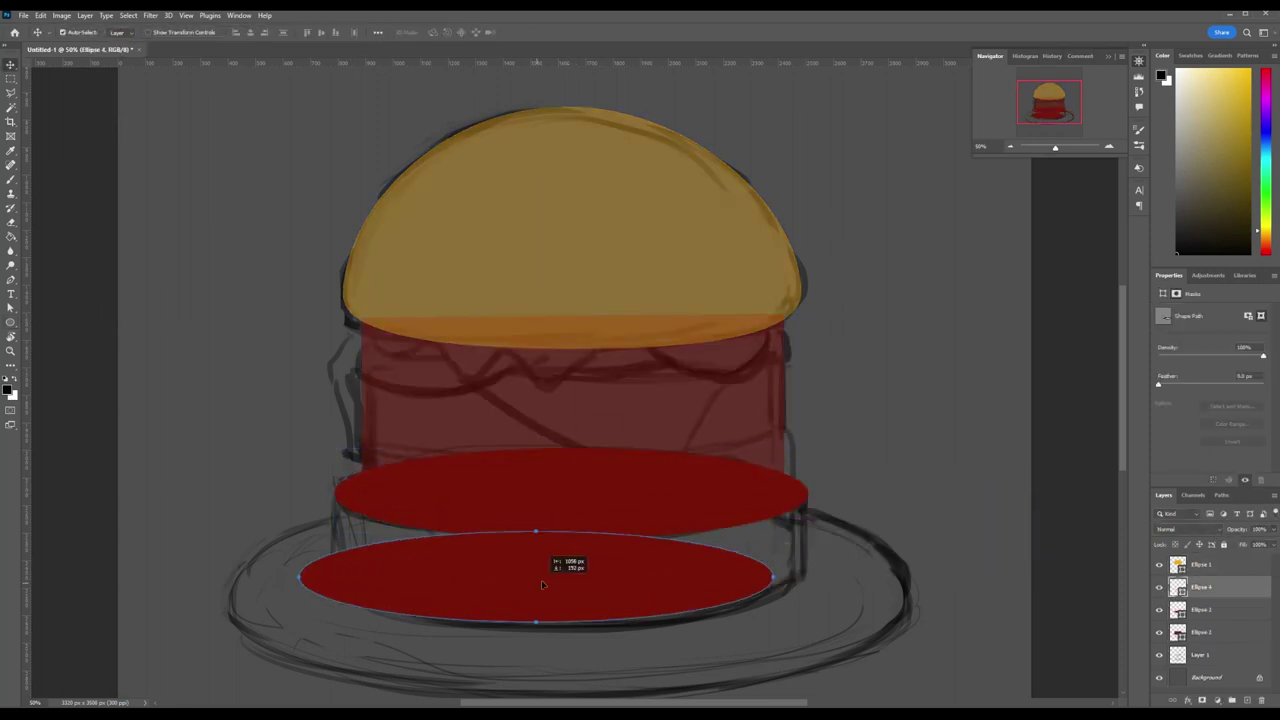
left_click(1200, 609)
left_click(1190, 390)
- Draw and size a yellow rectangle band joining the two ellipses
key("u")
left_click_drag(334, 506, 808, 588)
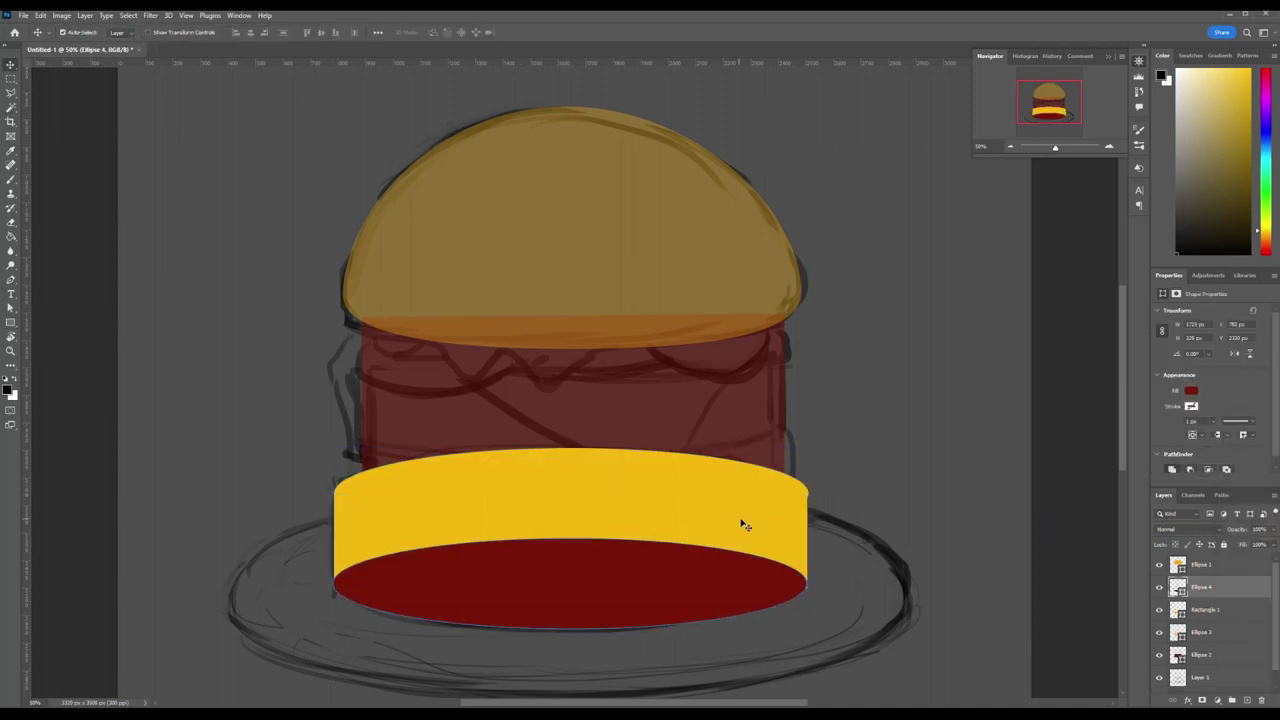
key("ctrl+plus")
key("ctrl+t")
key("Return")
key("v")
scroll(847, 601, "down", 1)
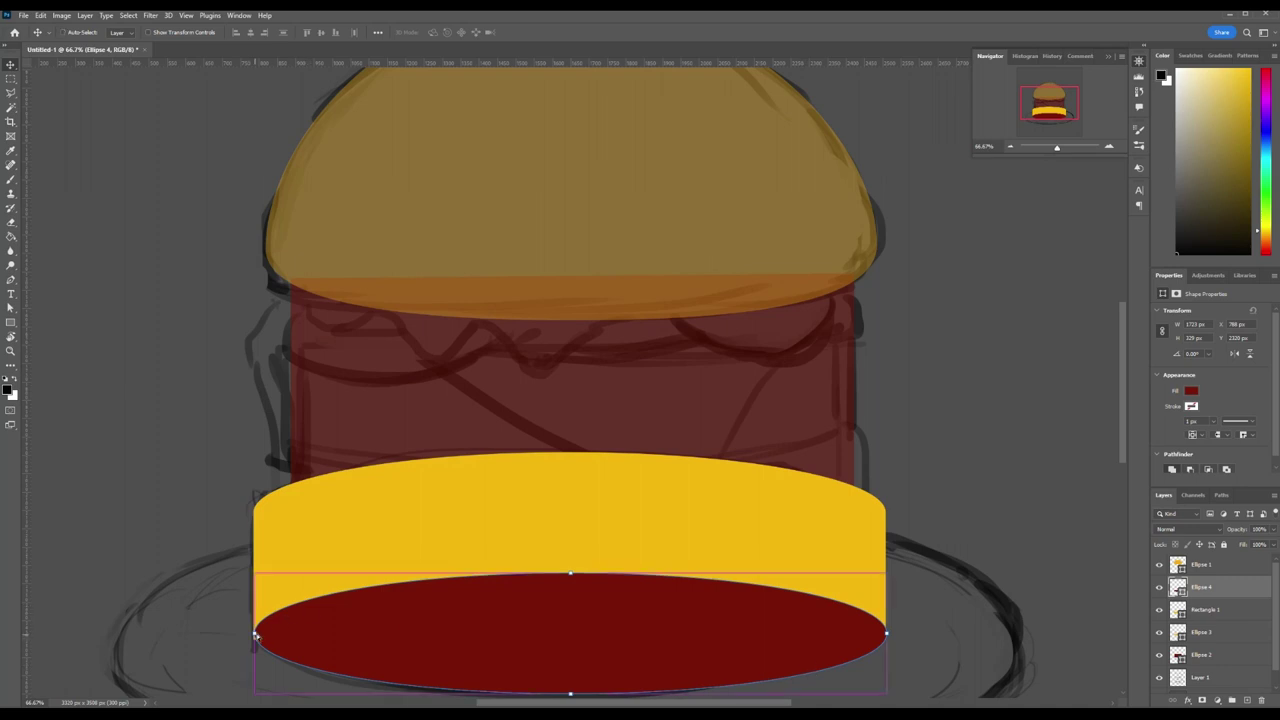
key("ctrl+t")
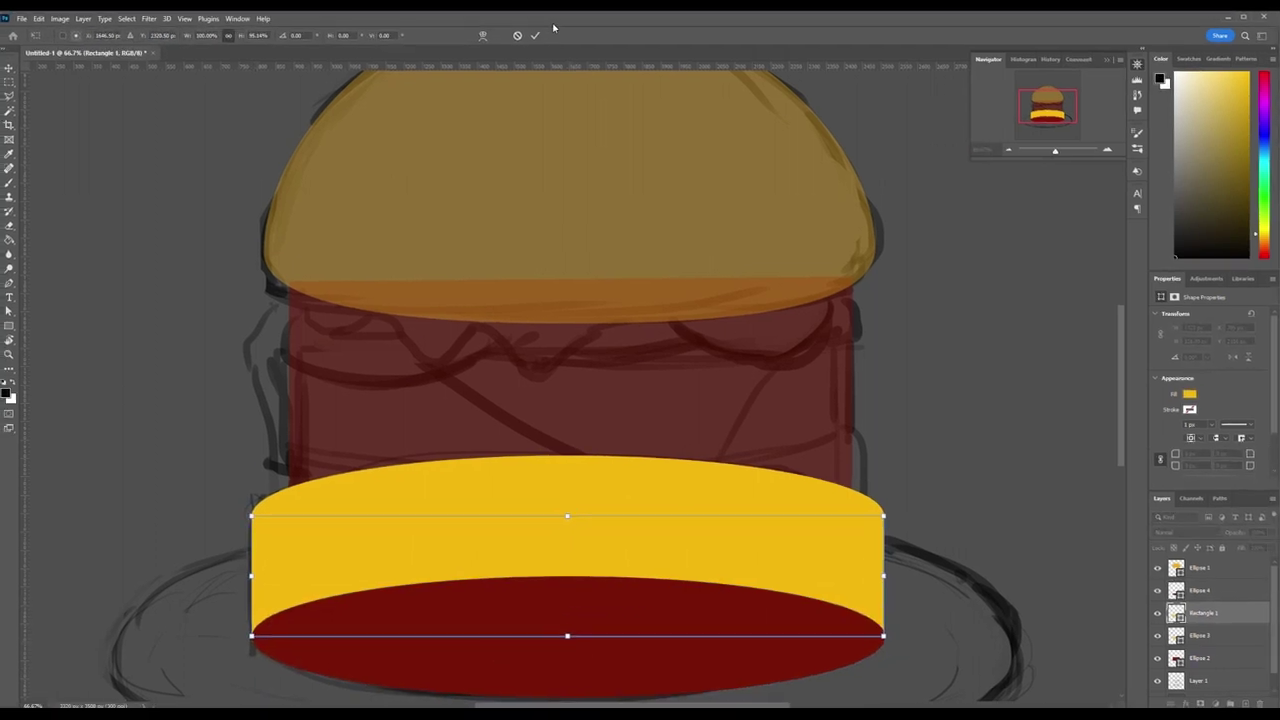
key("Return")
- Recolour the bottom ellipse yellow and raise the red filling layer, adjusting its opacity
double_click(1178, 633)
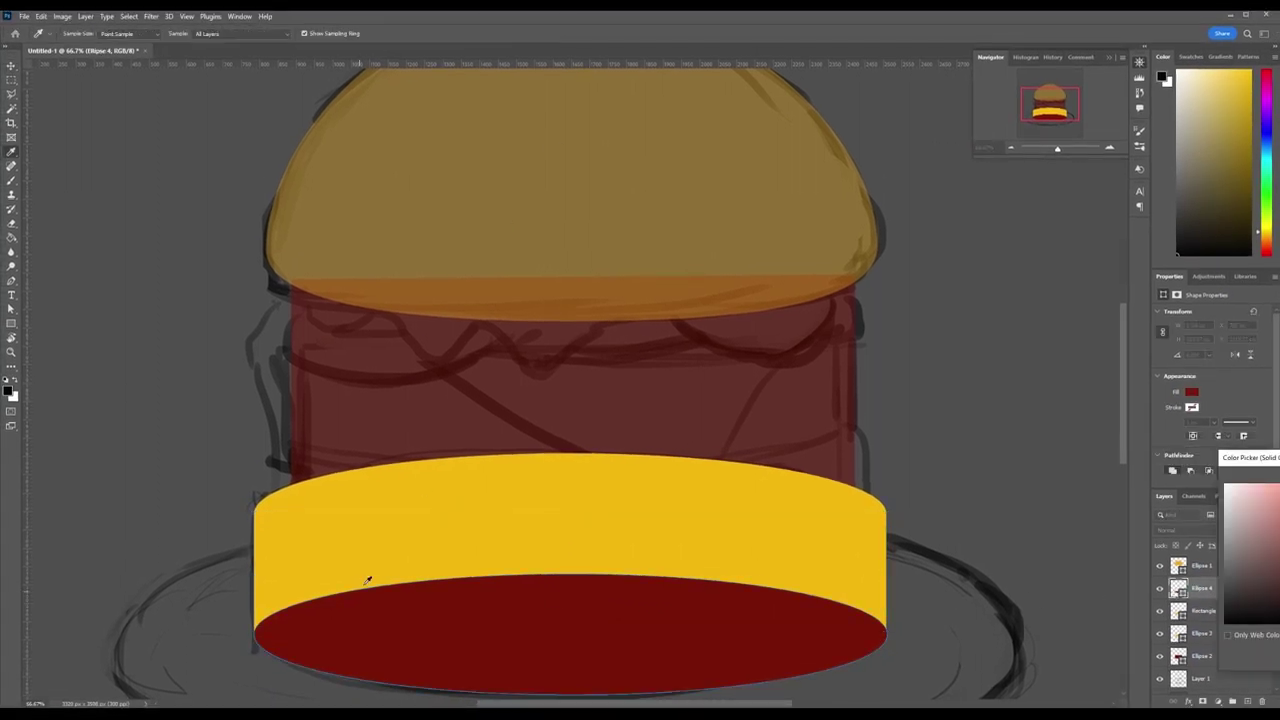
left_click(803, 508)
key("Return")
left_click_drag(1178, 655, 1193, 592)
left_click(1268, 530)
left_click_drag(1266, 544, 1256, 544)
- Stretch the orange top-face ellipse upward and duplicate it lower as the cylinder base
left_click(668, 558)
key("ctrl+t")
left_click_drag(570, 451, 570, 420)
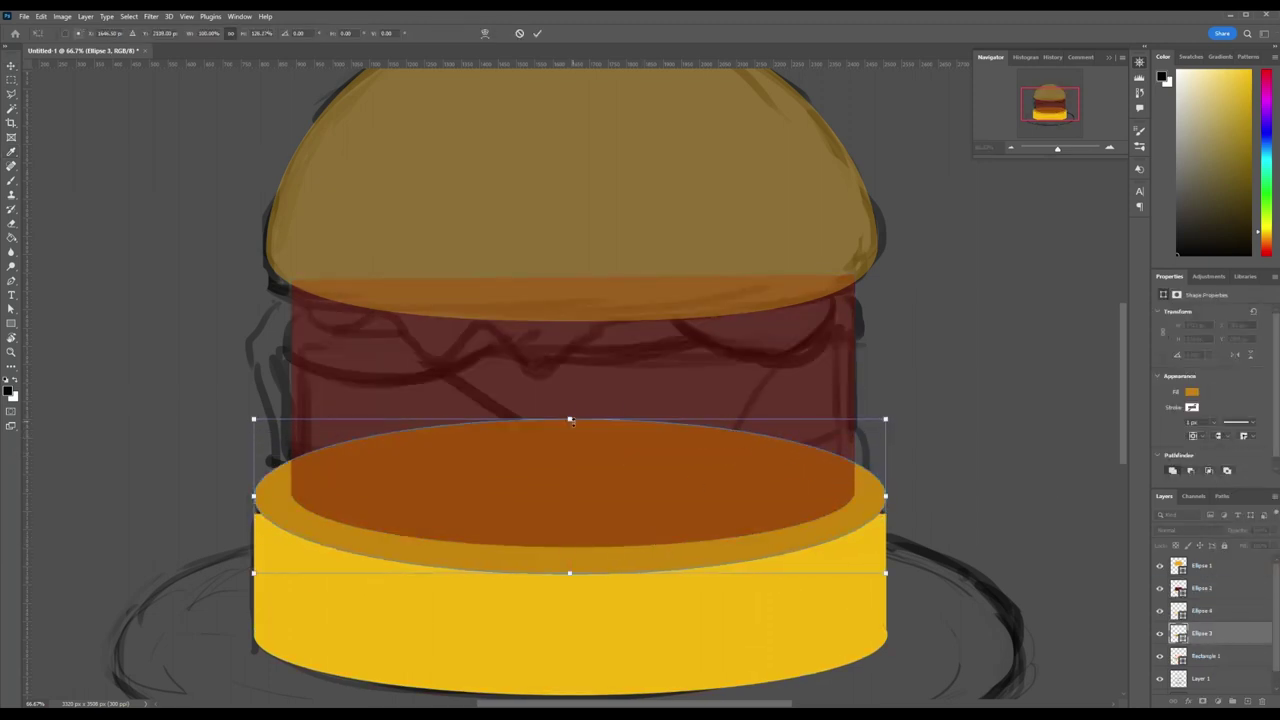
key("Return")
key("ctrl+minus")
key("ctrl+minus")
key("ctrl+plus")
left_click_drag(717, 509, 793, 540)
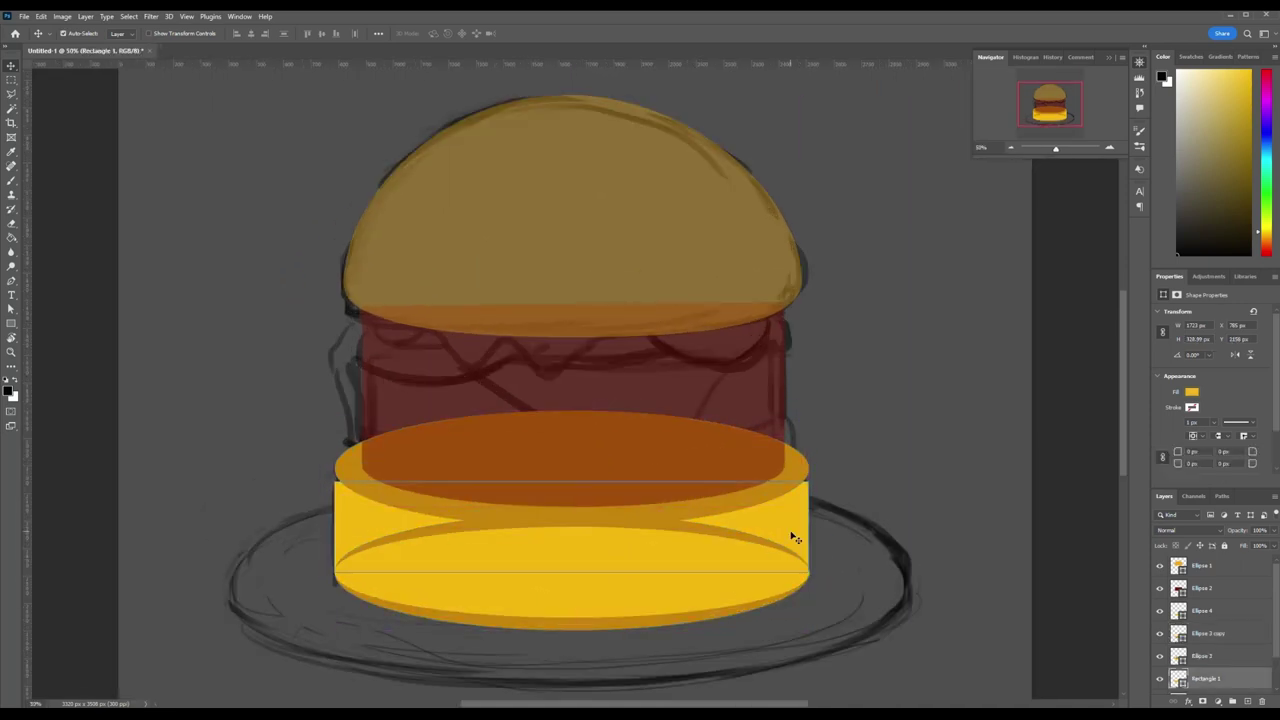
left_click(793, 538)
scroll(1165, 640, "down", 1)
scroll(1160, 647, "up", 1)
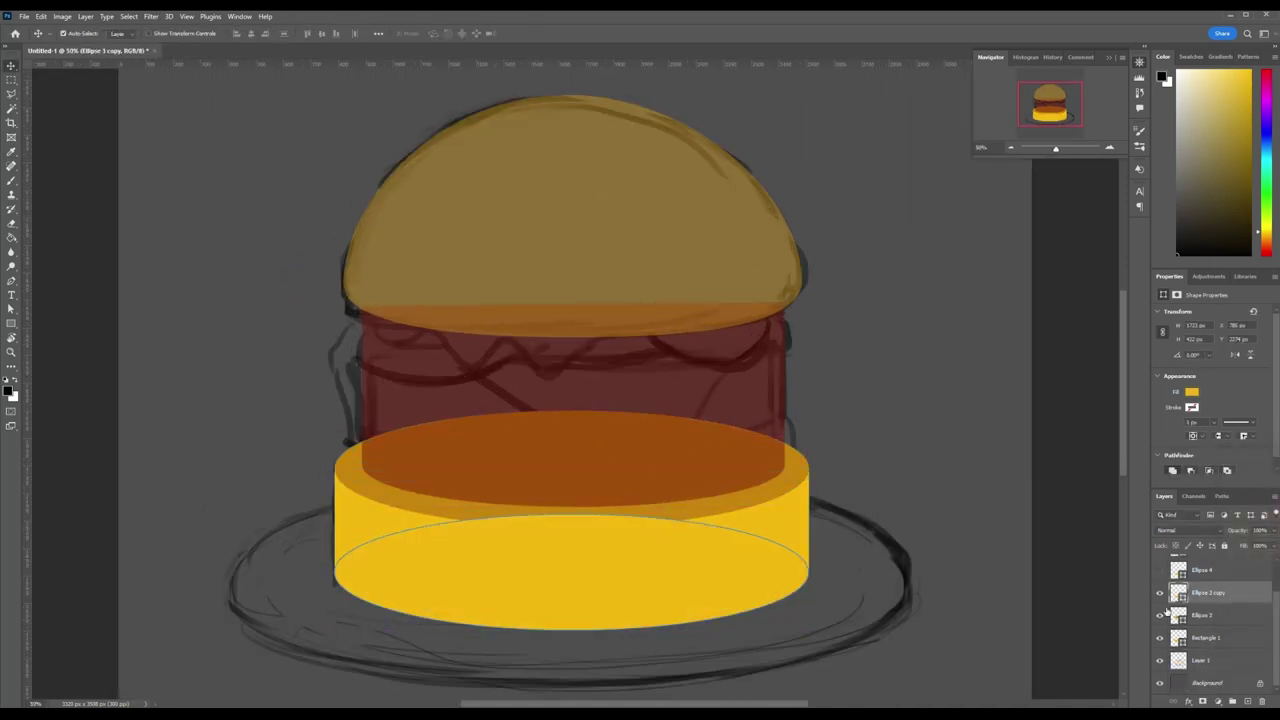
scroll(503, 529, "up", 1)
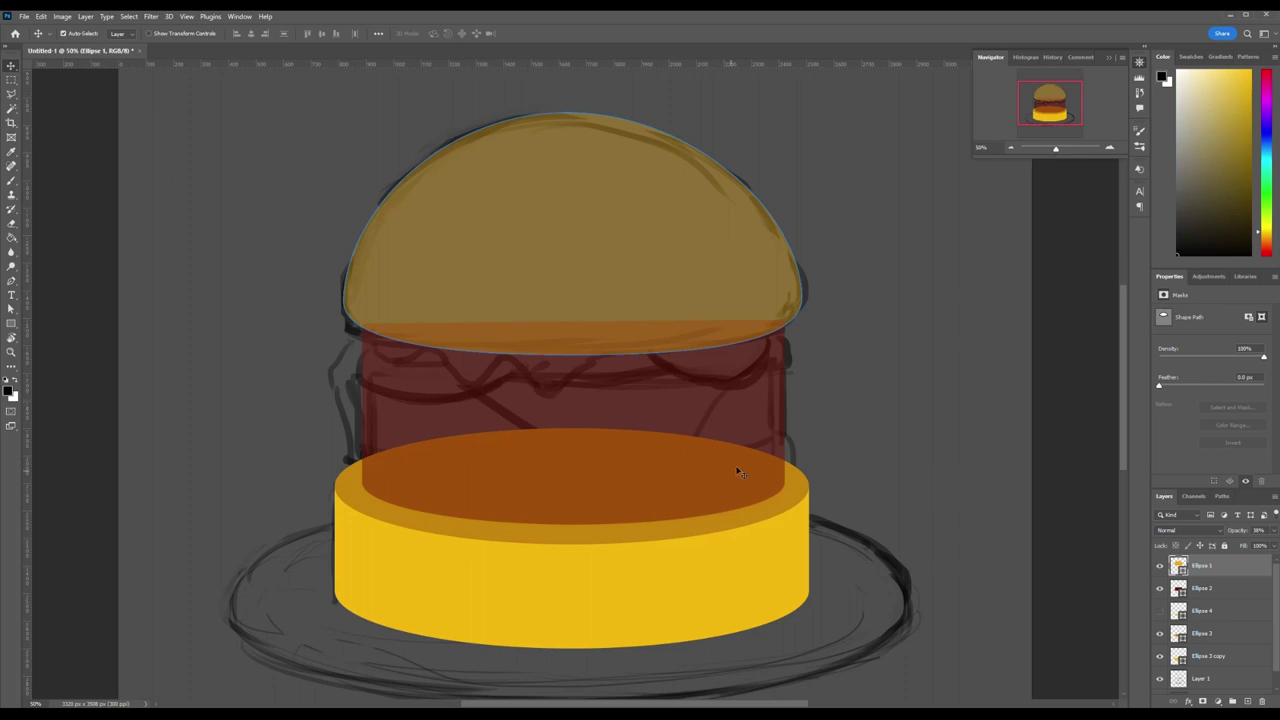
- Trace a wavy dripping shape under the top bun and fill it green as lettuce
left_click(731, 477)
left_click(12, 283)
left_click(372, 333)
left_click(437, 357)
left_click(464, 385)
left_click(551, 397)
left_click(620, 379)
left_click(660, 369)
left_click(790, 360)
left_click(795, 310)
left_click(372, 333)
key("a")
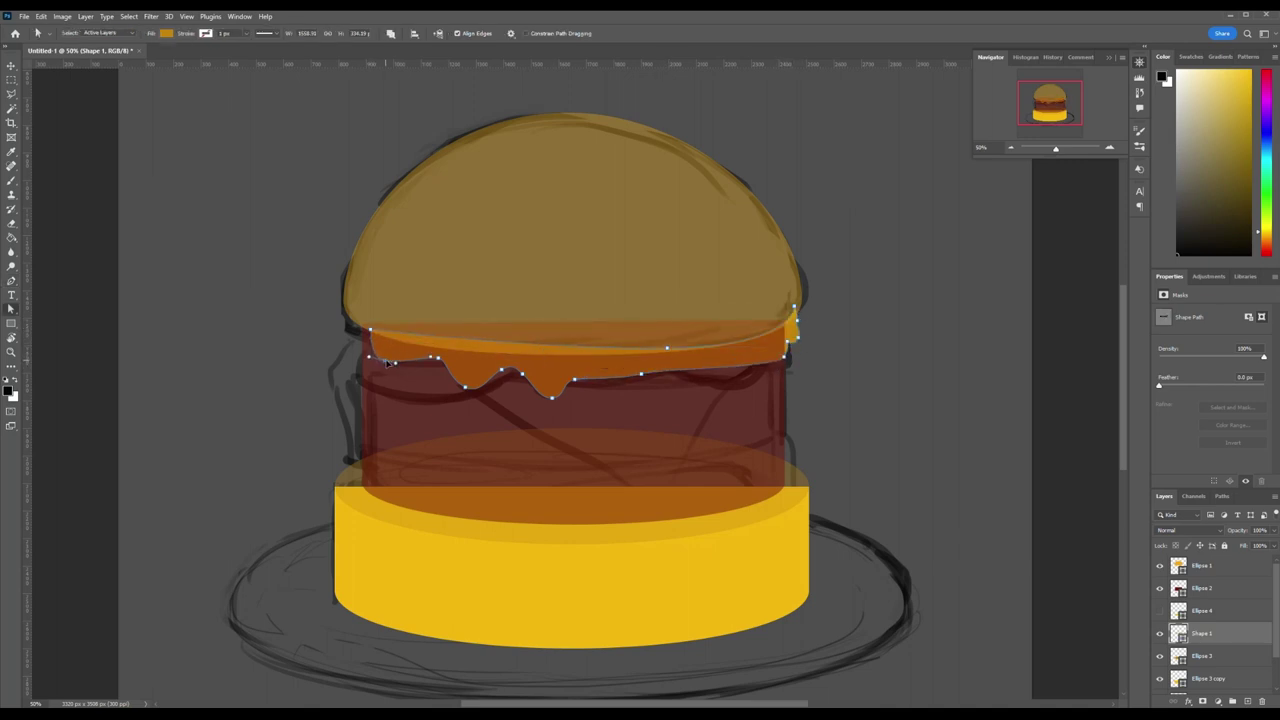
key("p")
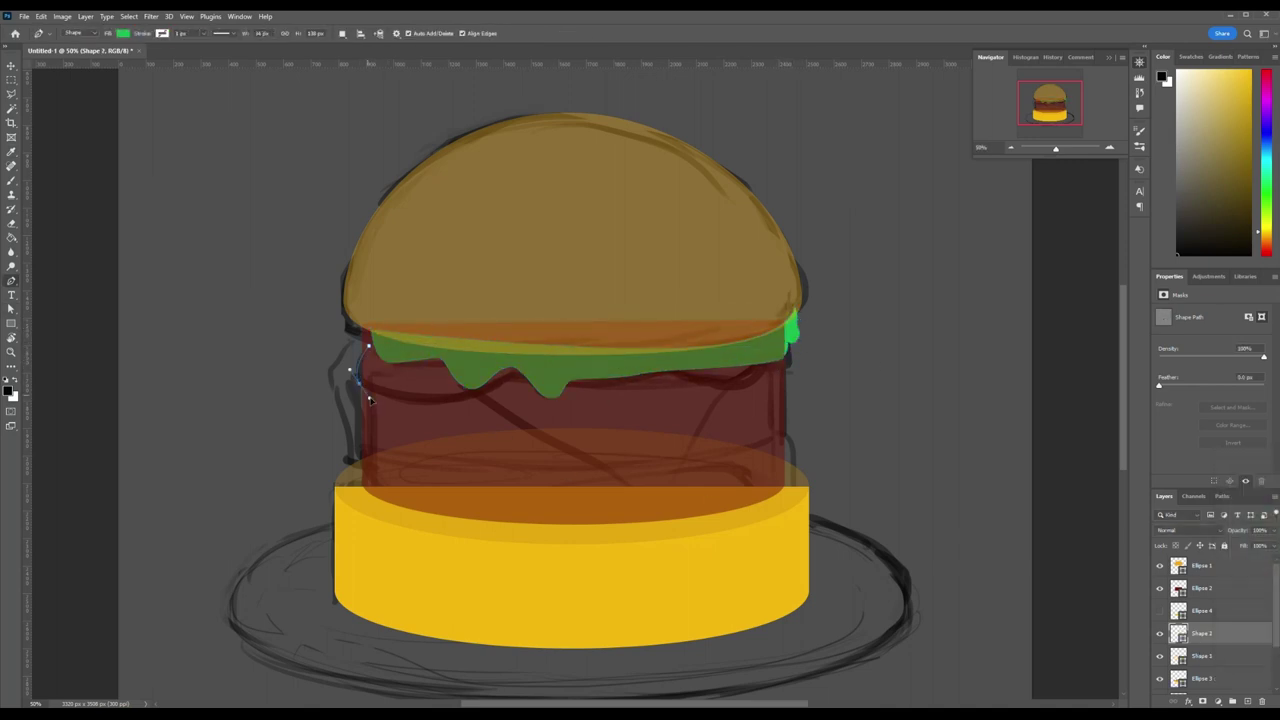
- Thicken the red tomato slice with an upward copy and group the tomato layers
left_click(393, 333)
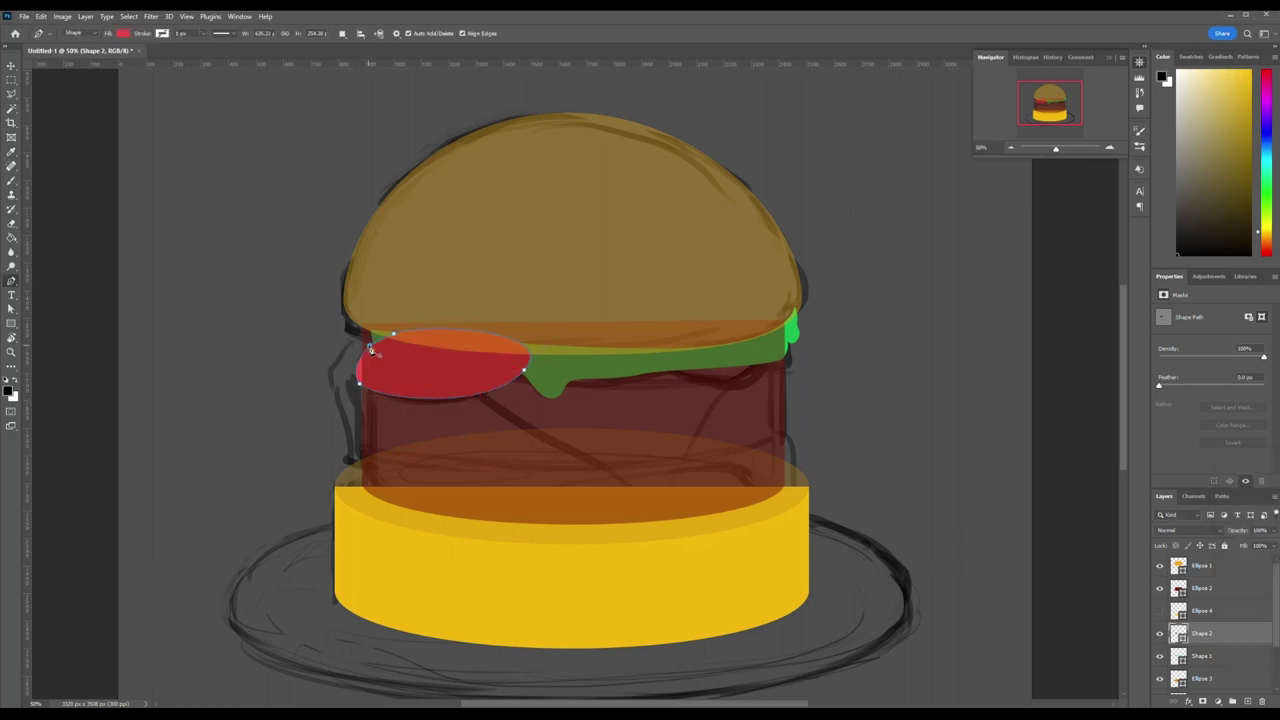
key("a")
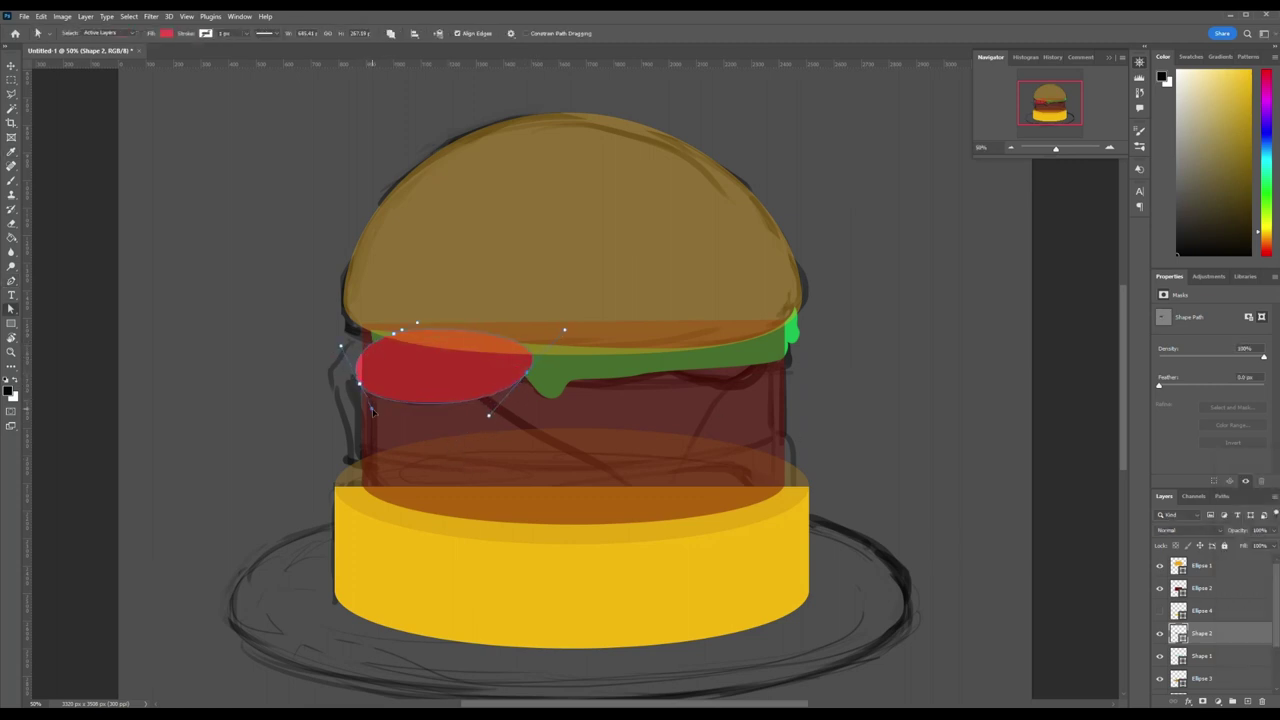
key("v")
left_click_drag(372, 372, 372, 364)
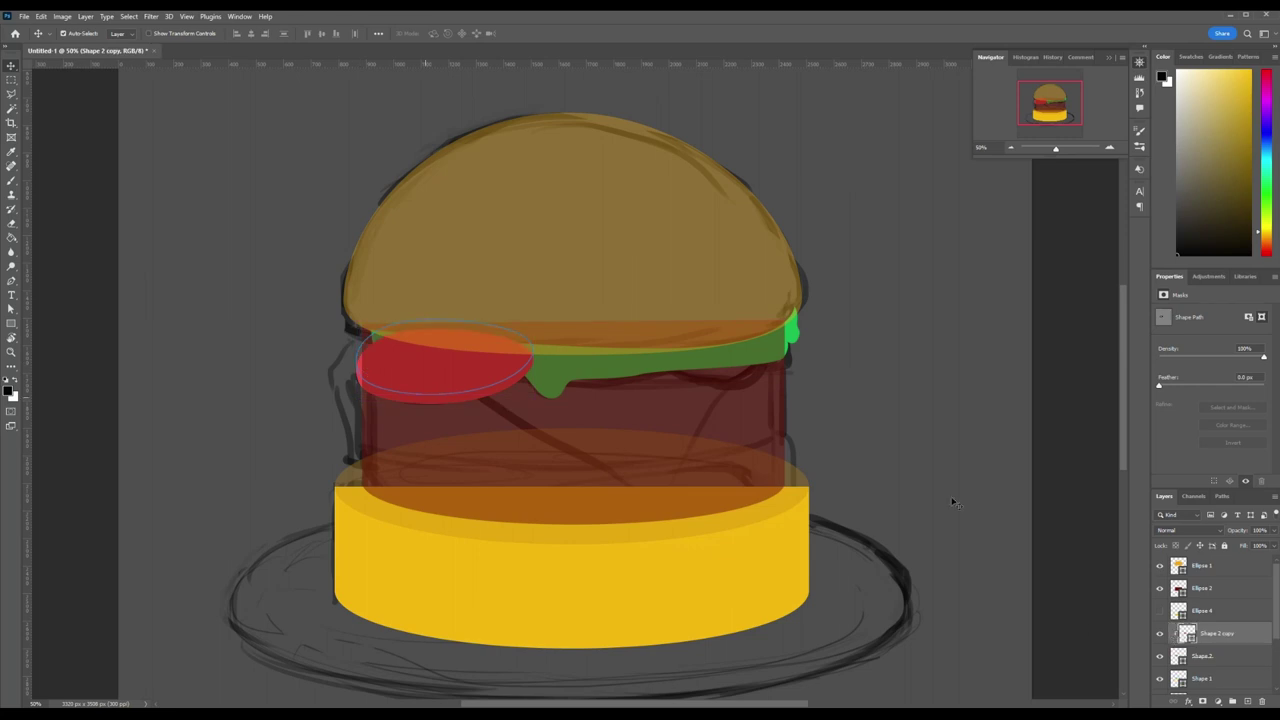
key("a")
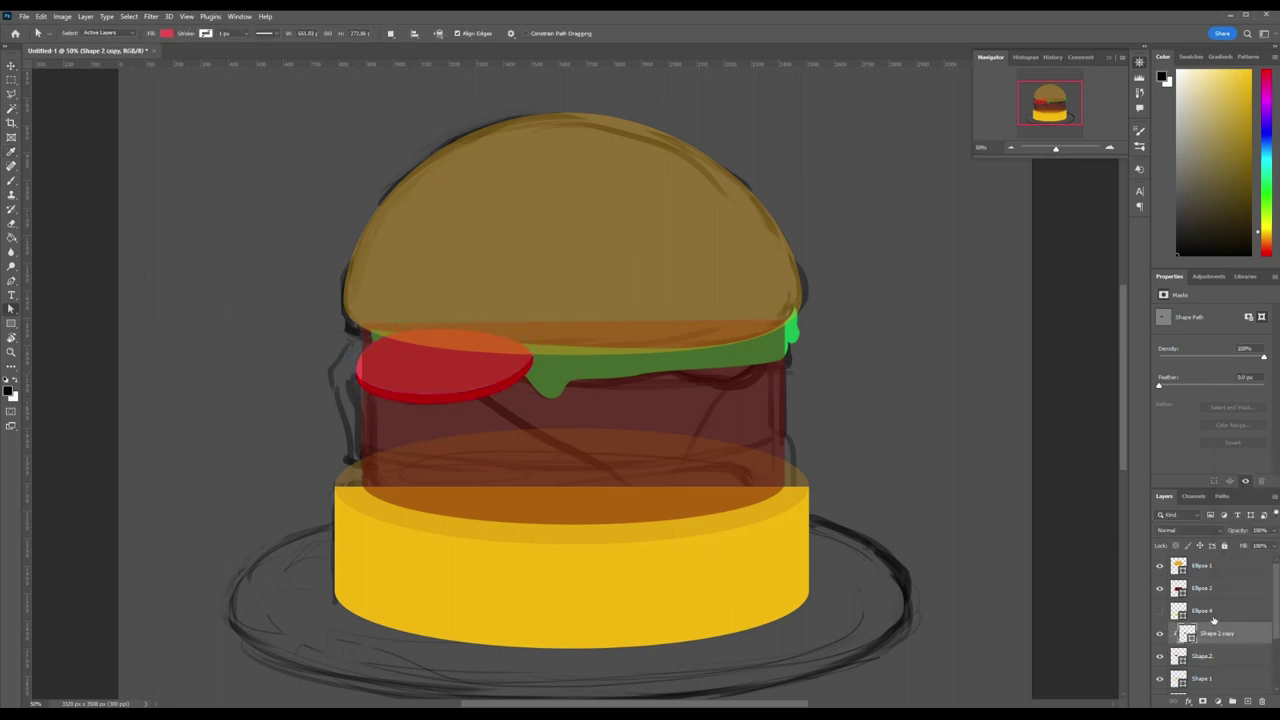
left_click_drag(1213, 621, 1192, 627)
key("ctrl+g")
left_click(1200, 588)
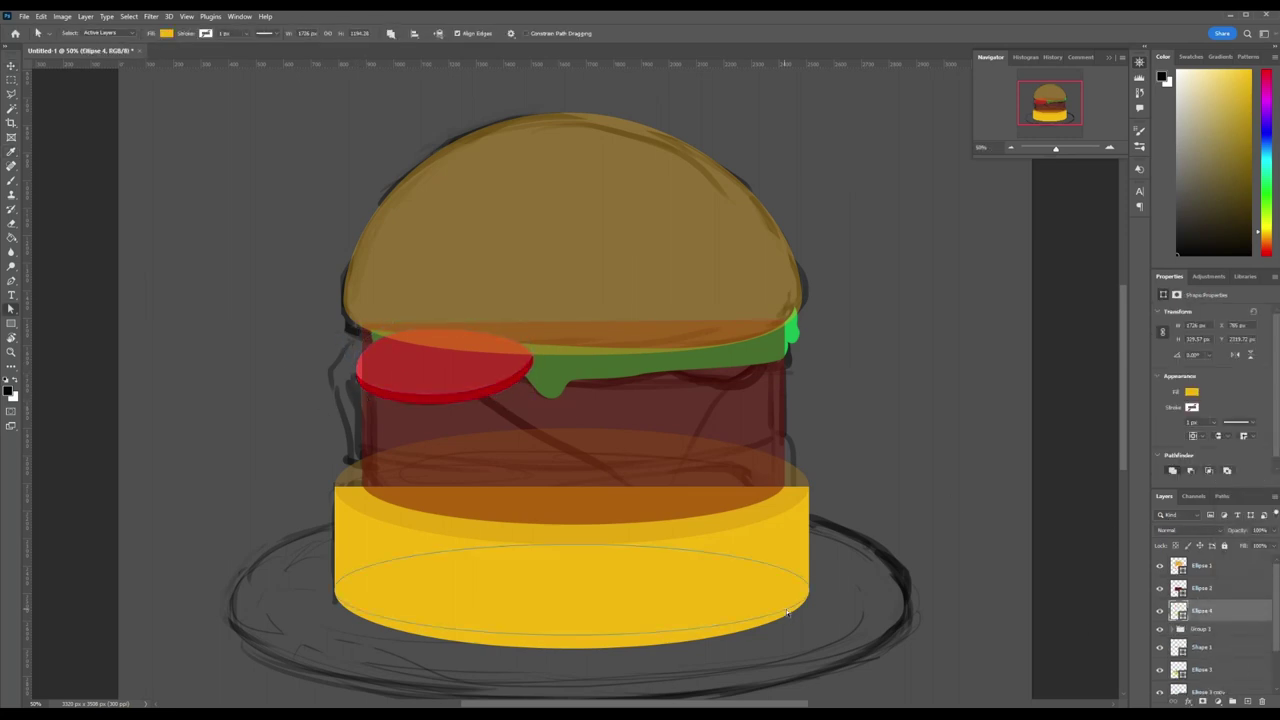
- Stretch and widen the base ellipse into the plate and colour it white
key("ctrl+t")
left_click_drag(615, 585, 615, 425)
left_click_drag(811, 584, 913, 540)
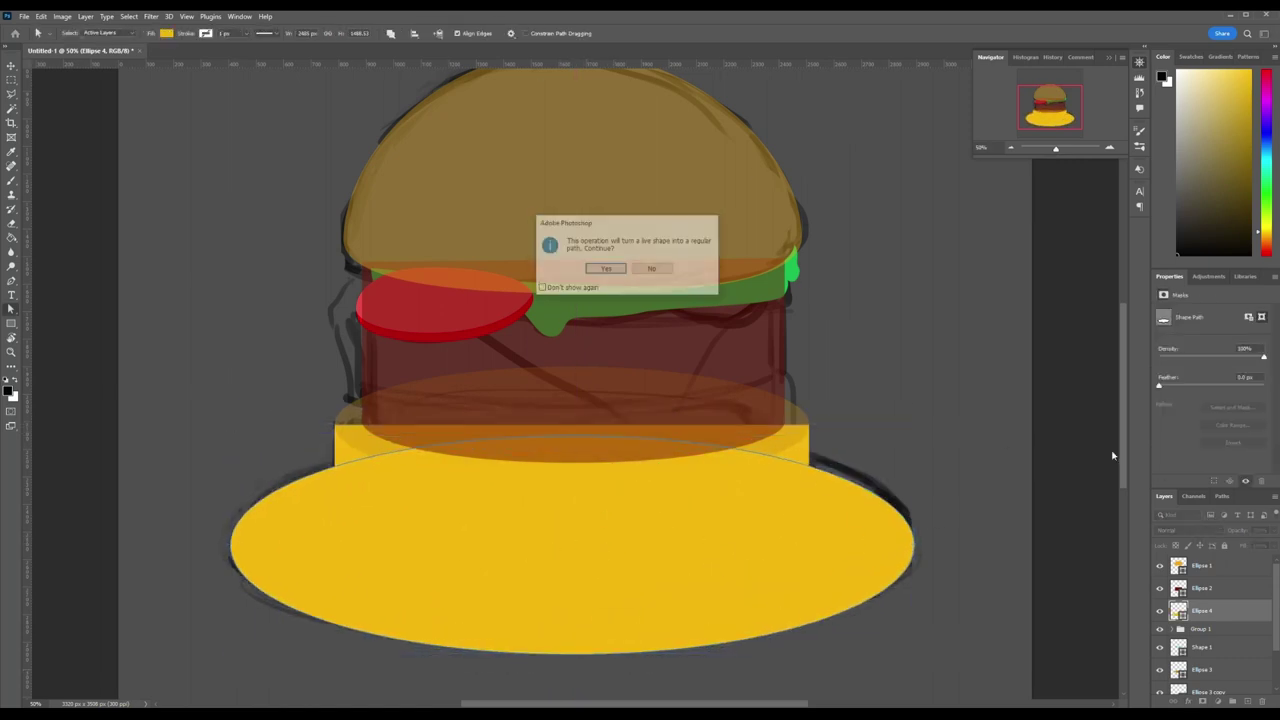
left_click(537, 33)
double_click(1178, 637)
left_click(1228, 488)
- Duplicate the plate layer and select its left anchor point for a rim
key("v")
scroll(790, 585, "down", 1)
scroll(658, 590, "down", 1)
key("ctrl+j")
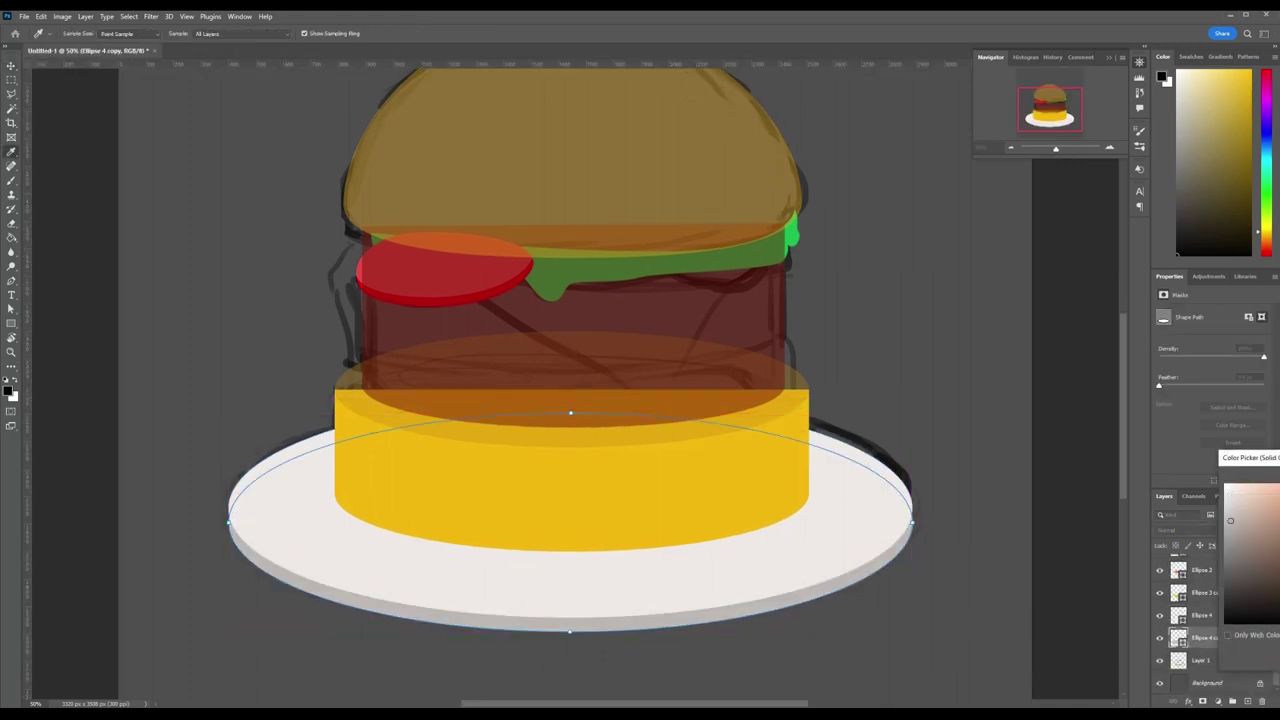
key("a")
left_click_drag(226, 428, 427, 572)
left_click(1022, 627)
- Duplicate the plate again and give the copy a dark outline stroke
key("ctrl+j")
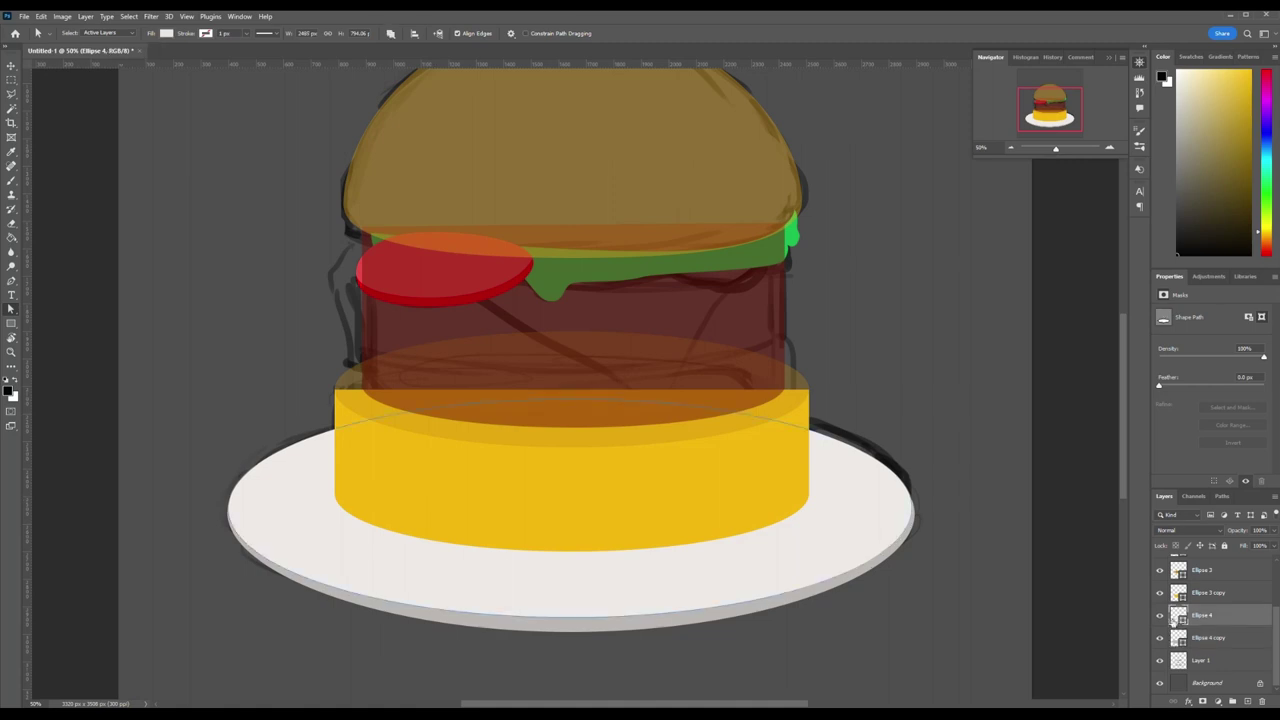
key("v")
key("a")
left_click(166, 33)
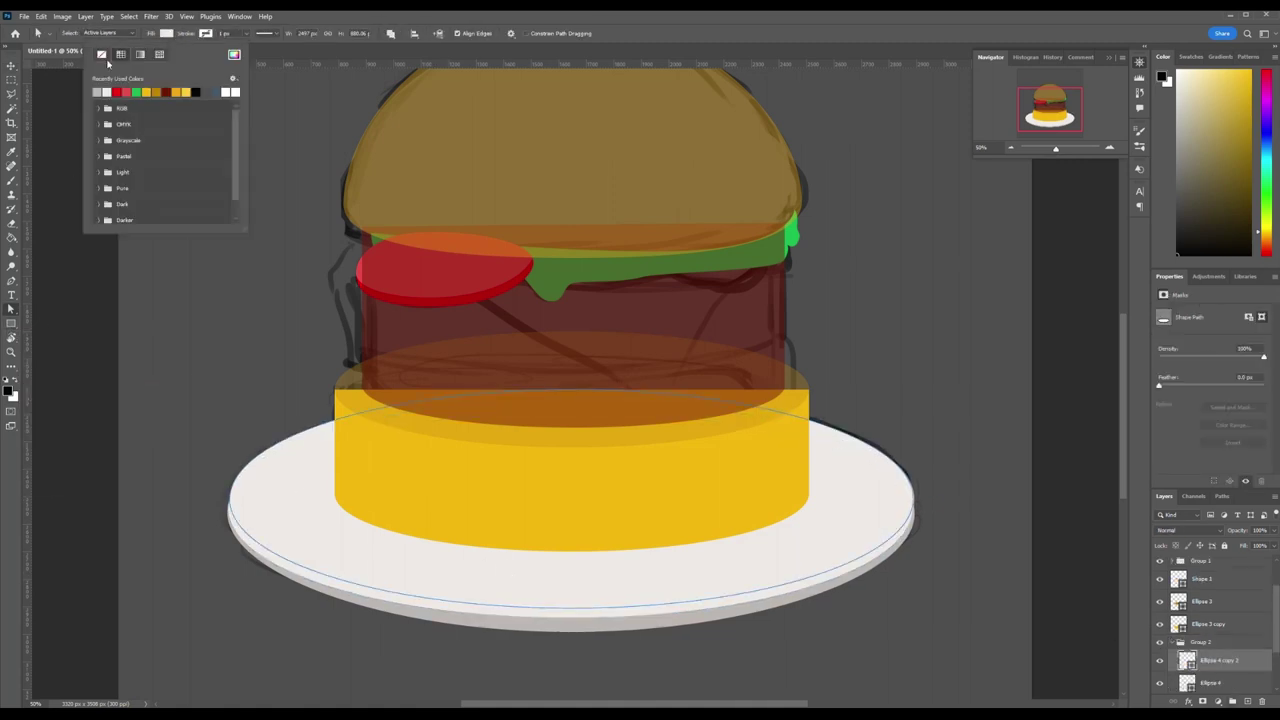
left_click(205, 33)
left_click(234, 92)
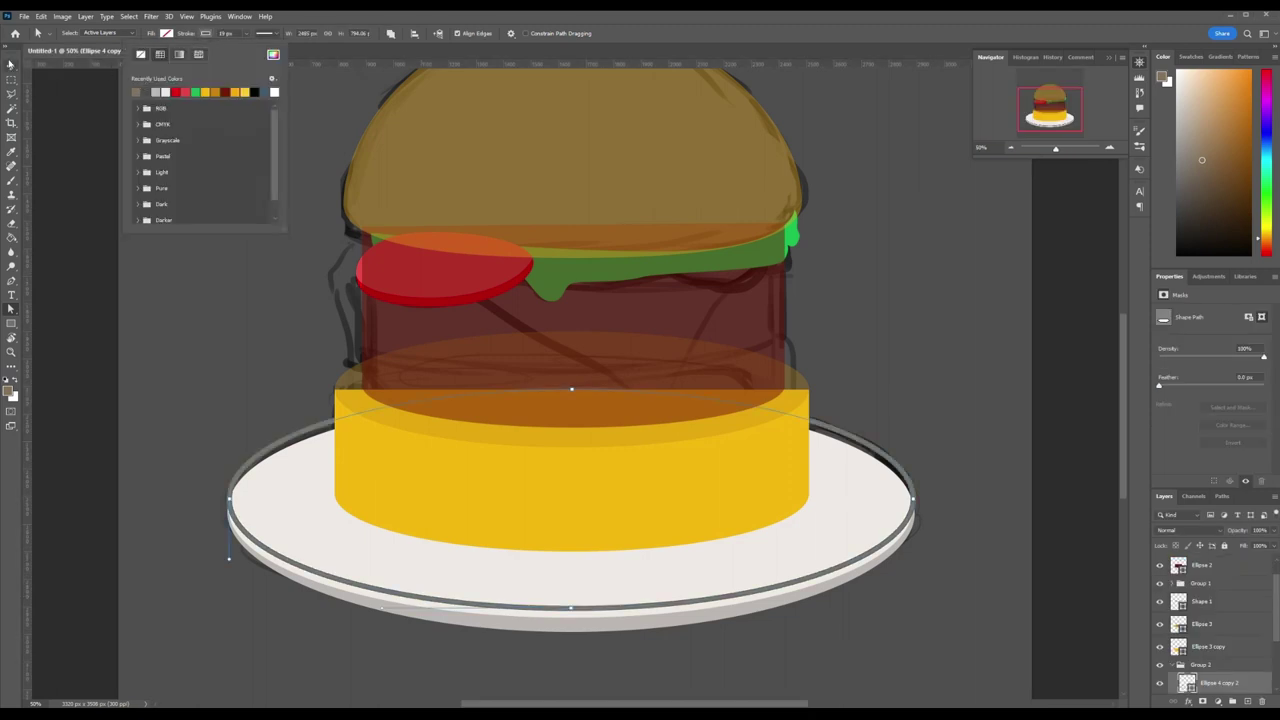
left_click(225, 33)
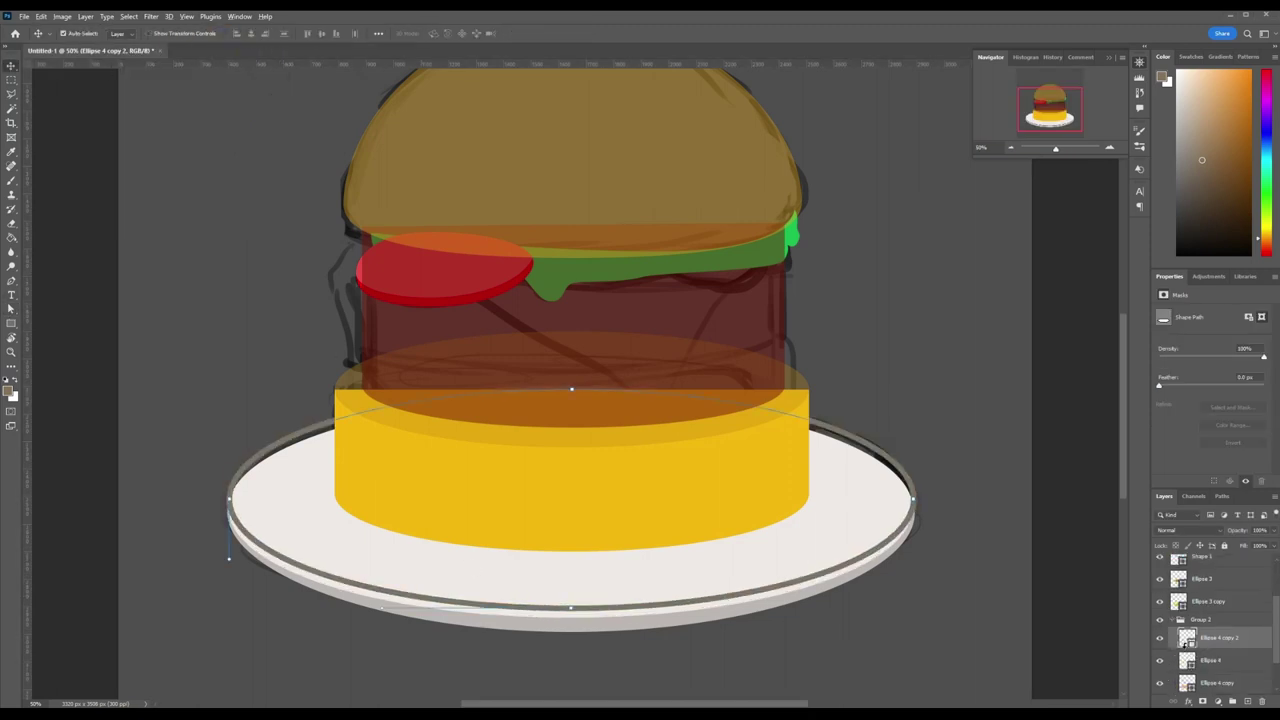
- Shrink the plate to about 98.75% and flatten it to roughly 96.5% height
key("ctrl+t")
left_click_drag(914, 463, 909, 466)
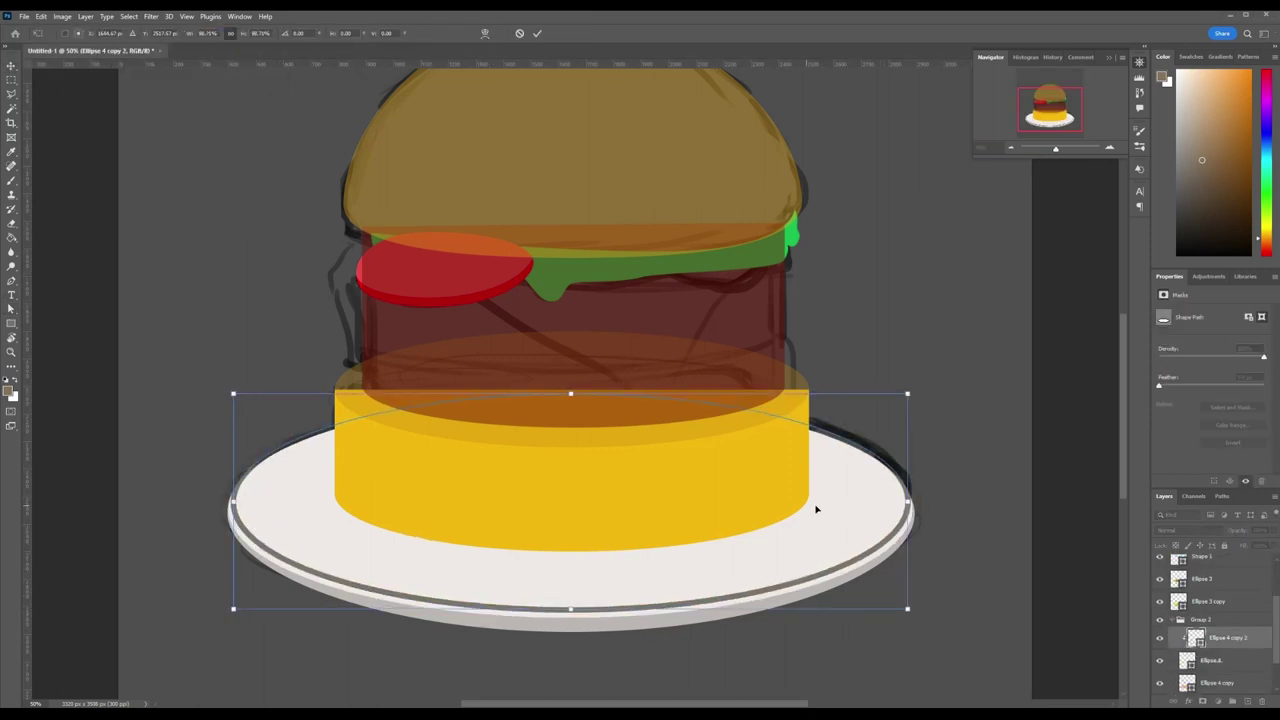
left_click_drag(570, 393, 571, 400)
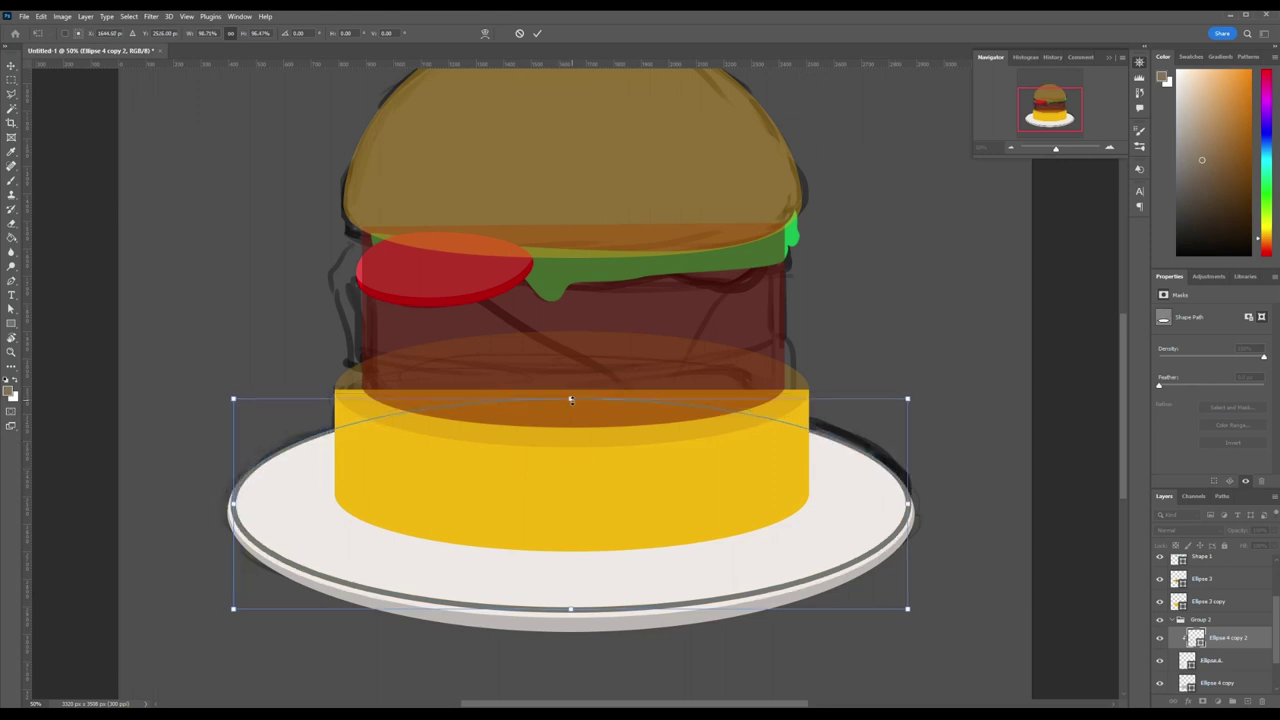
key("Return")
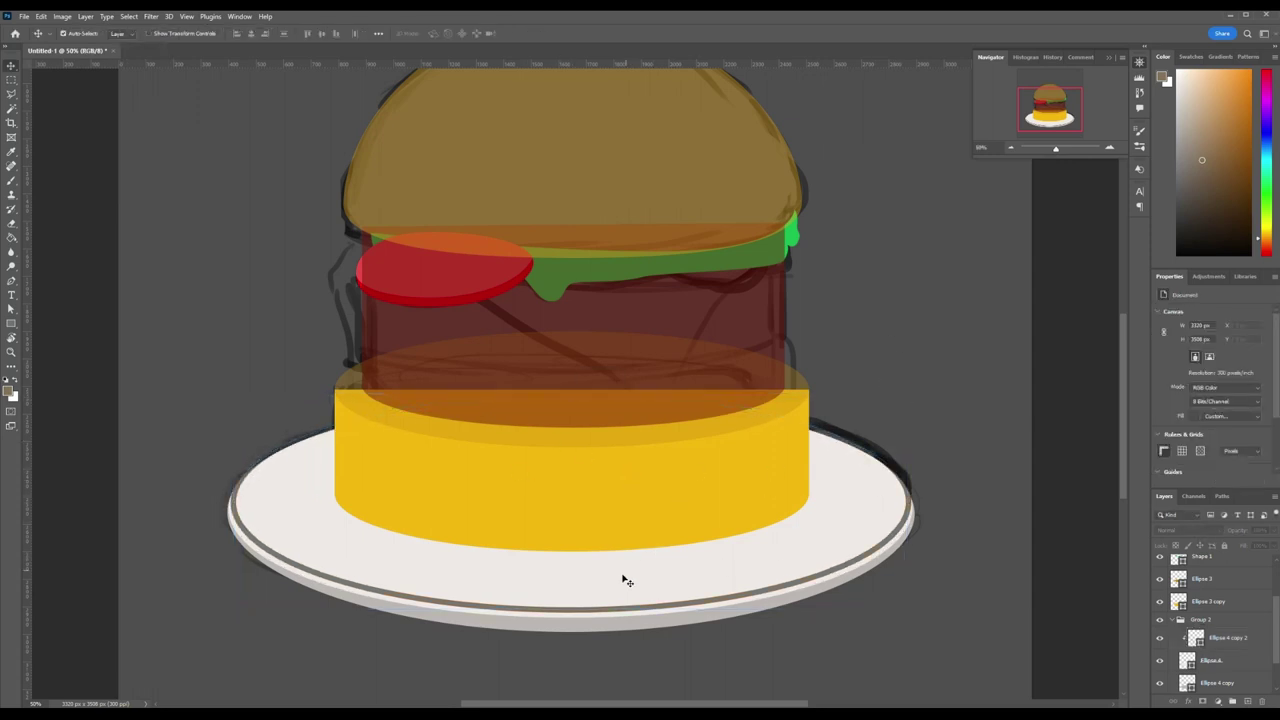
scroll(668, 541, "up", 3)
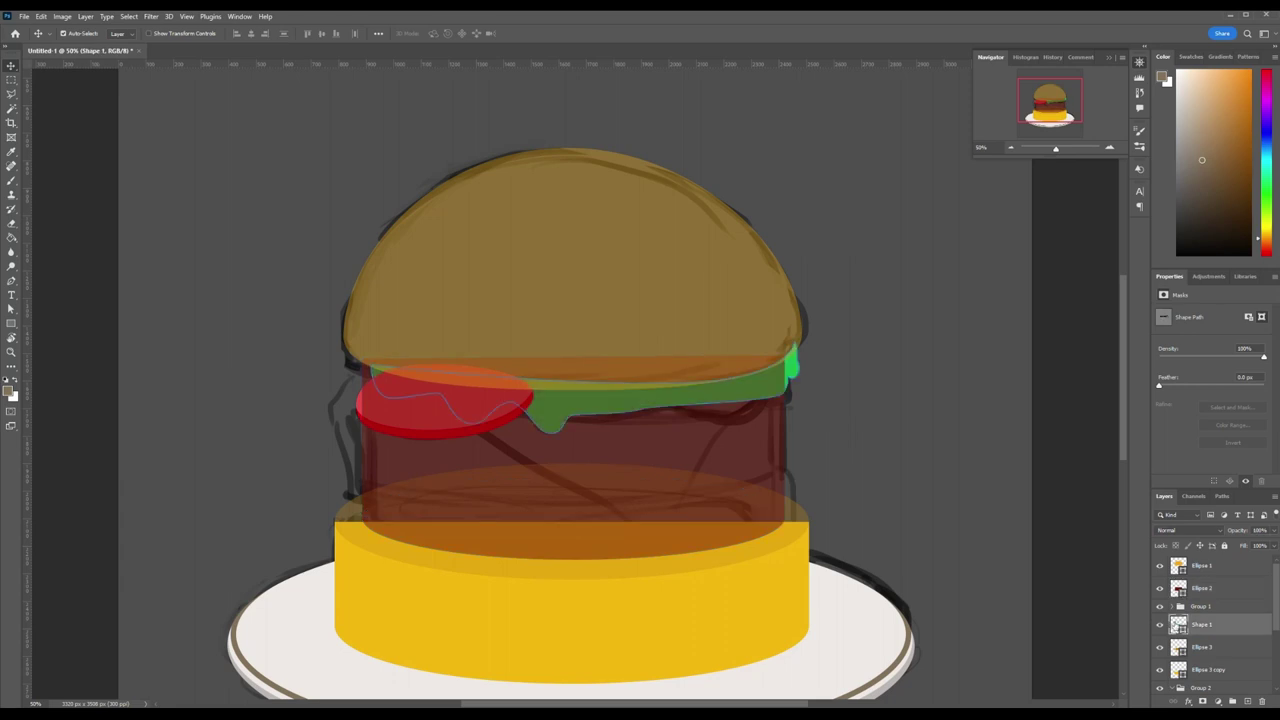
- Raise the lettuce-tomato group above the patty and add a second red tomato slice on the right
left_click(1160, 648)
left_click_drag(1200, 628, 1200, 598)
left_click(12, 282)
left_click(660, 392)
left_click_drag(705, 418, 770, 405)
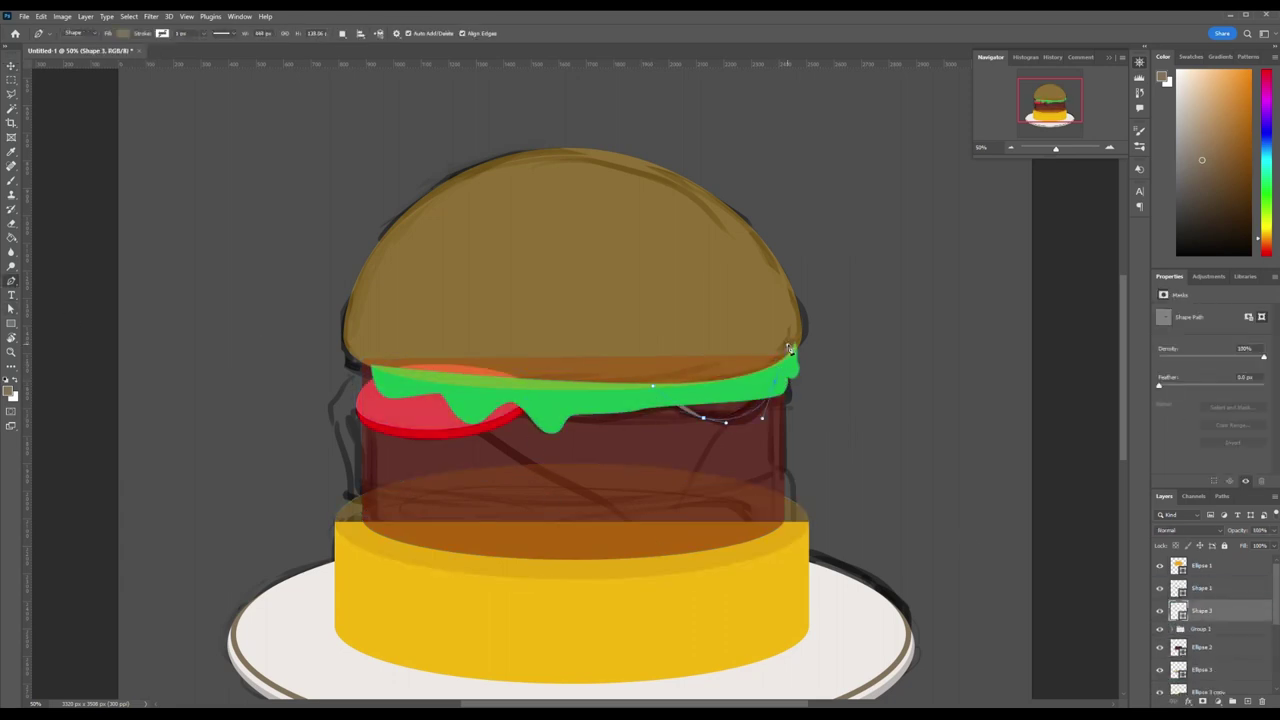
left_click(664, 385)
key("a")
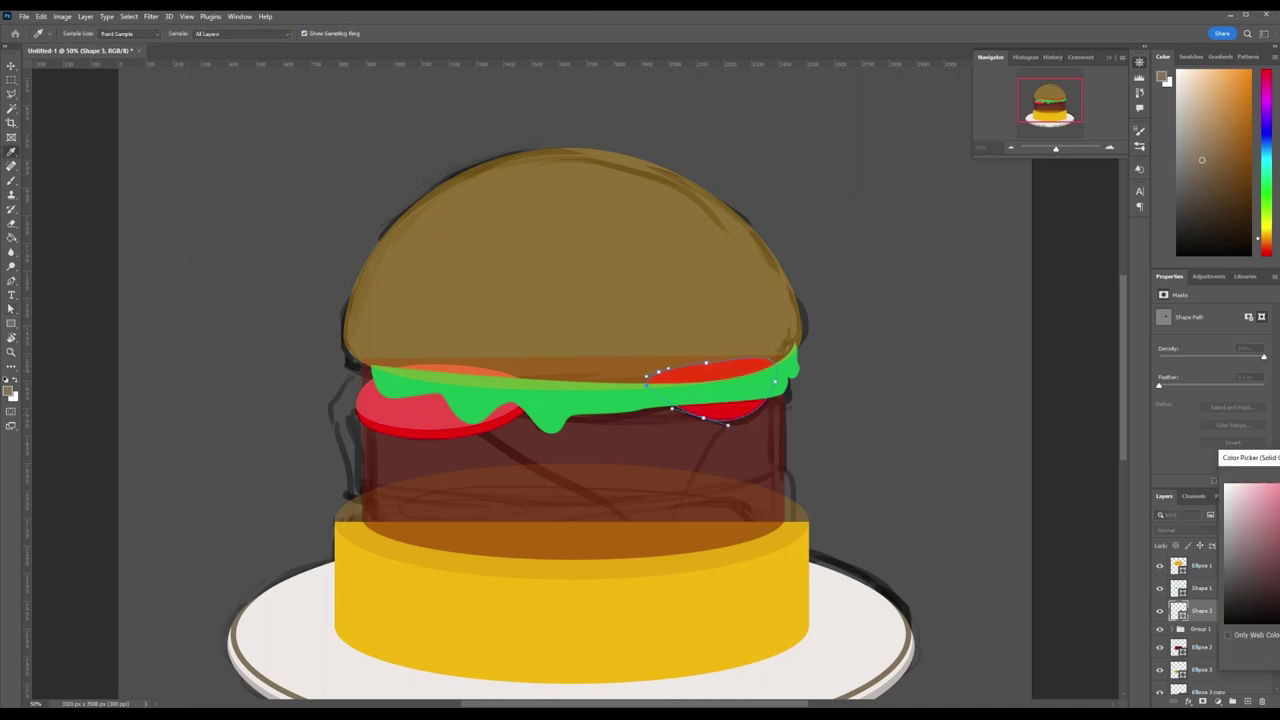
left_click_drag(1200, 610, 1200, 585)
key("v")
left_click_drag(743, 402, 743, 385)
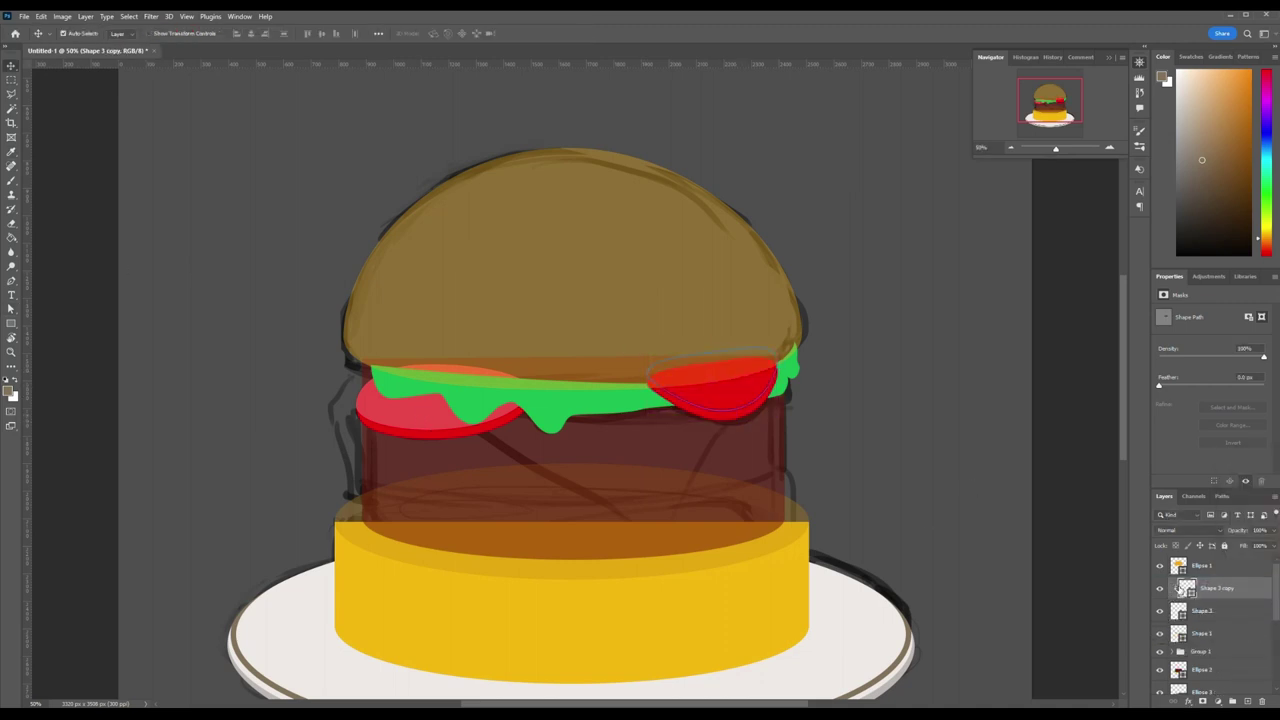
- Set the top bun layer Ellipse 1 to 100% opacity
left_click(1200, 565)
key("0")
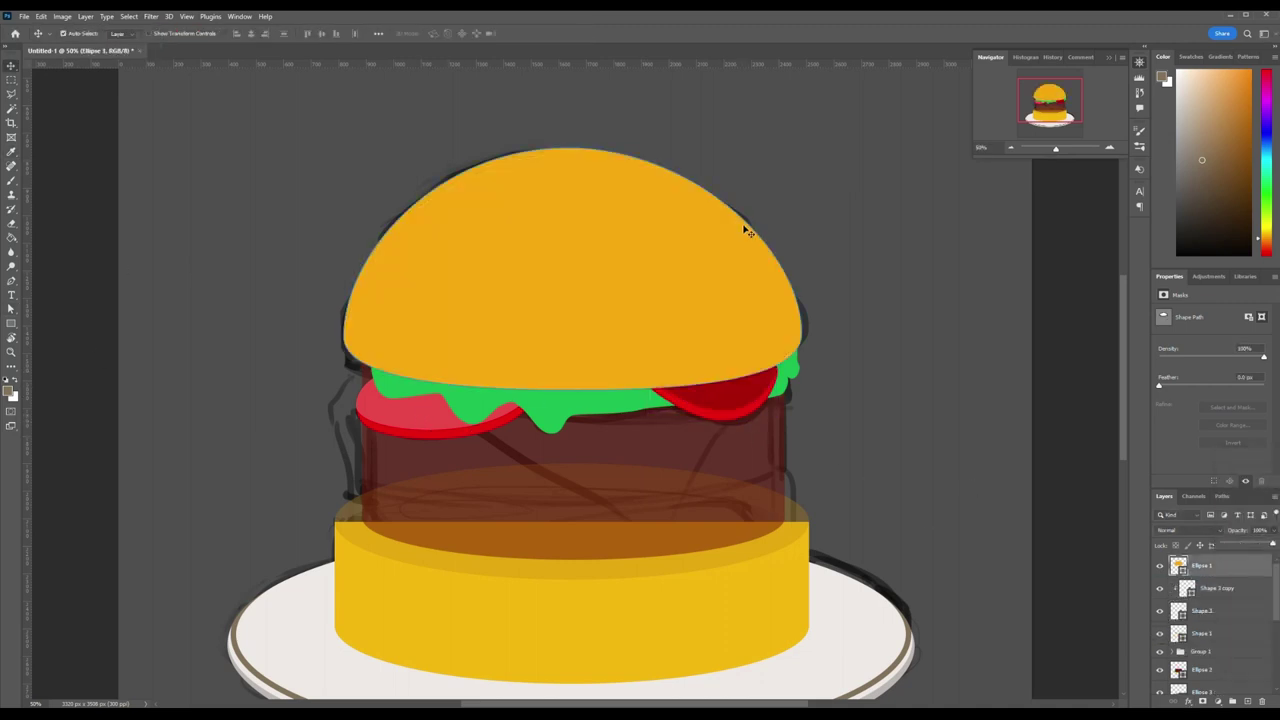
key("a")
scroll(803, 427, "down", 2)
- Pen-draw a cheese slice shape draping down the bun's left side past the patty
key("p")
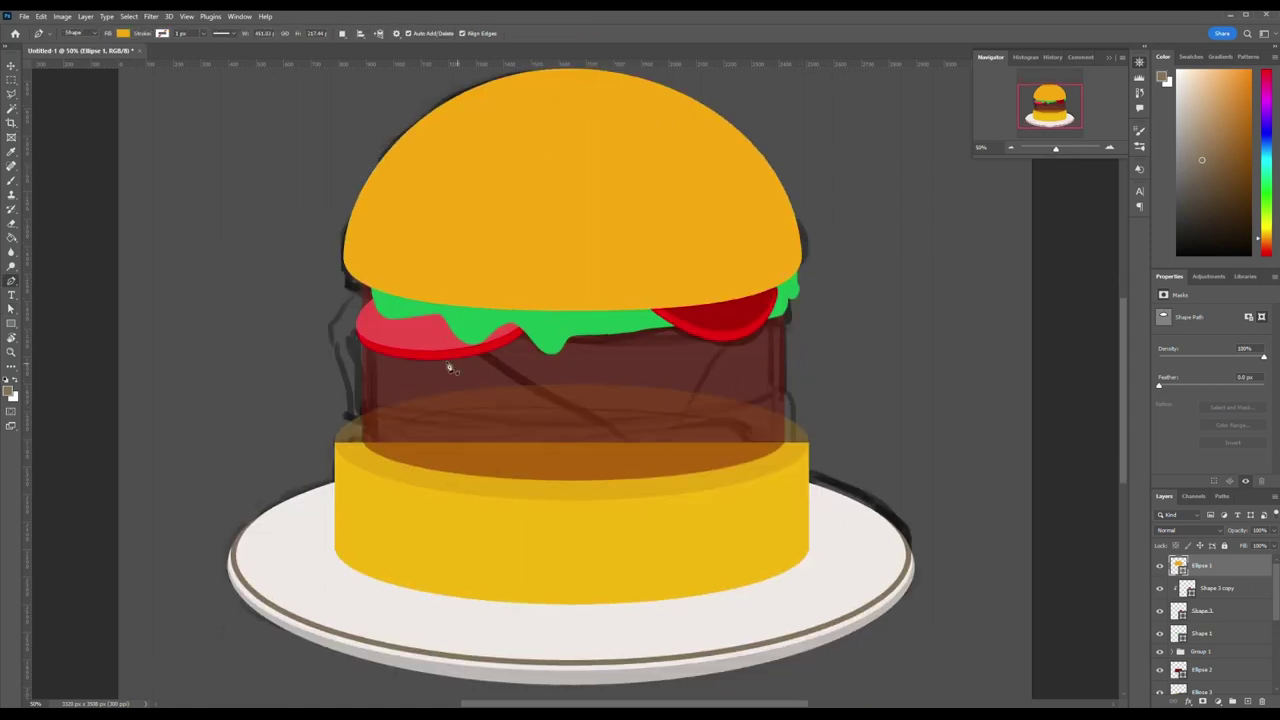
left_click(462, 355)
left_click(647, 468)
left_click(752, 318)
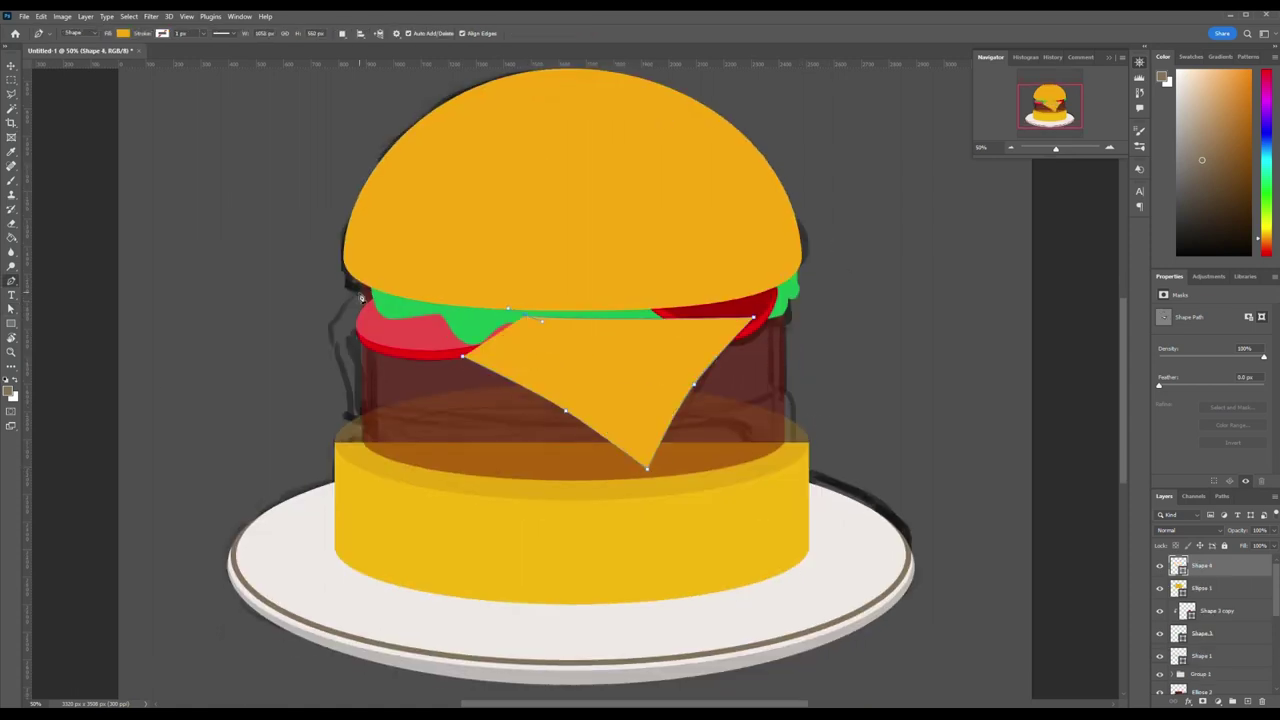
left_click(540, 320)
left_click(363, 290)
left_click(331, 327)
left_click(341, 366)
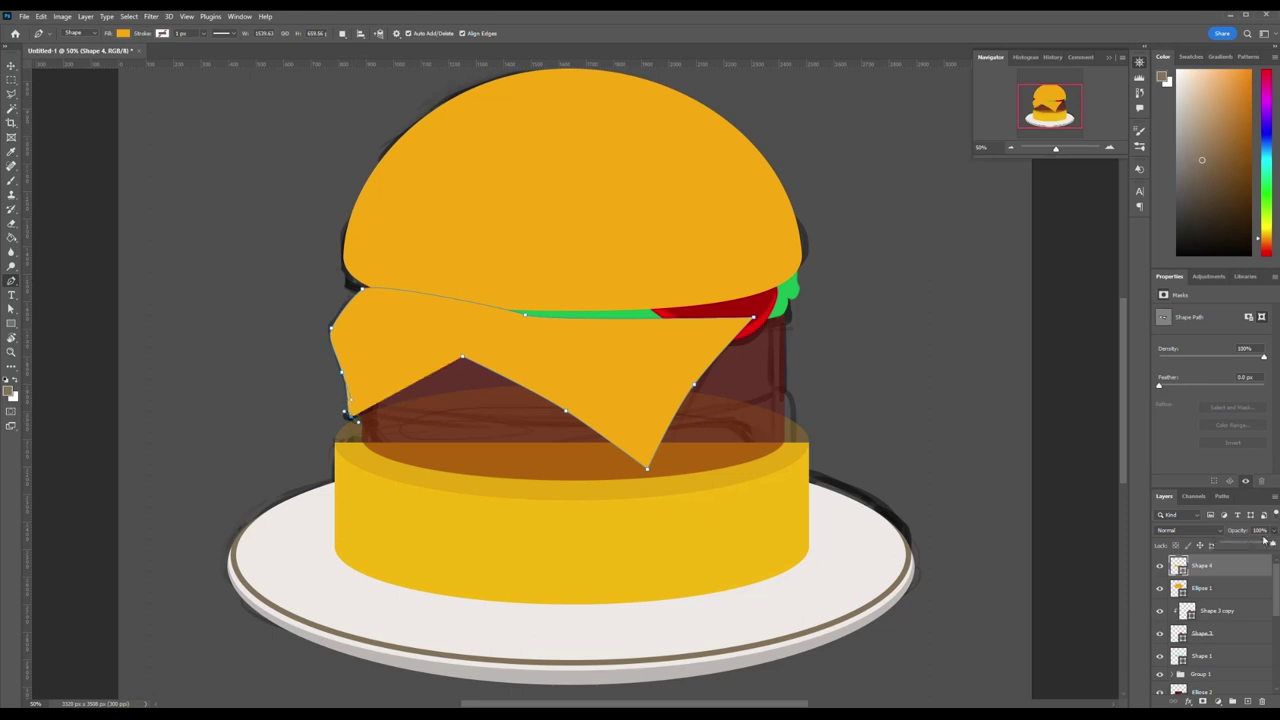
left_click(350, 412)
left_click(462, 355)
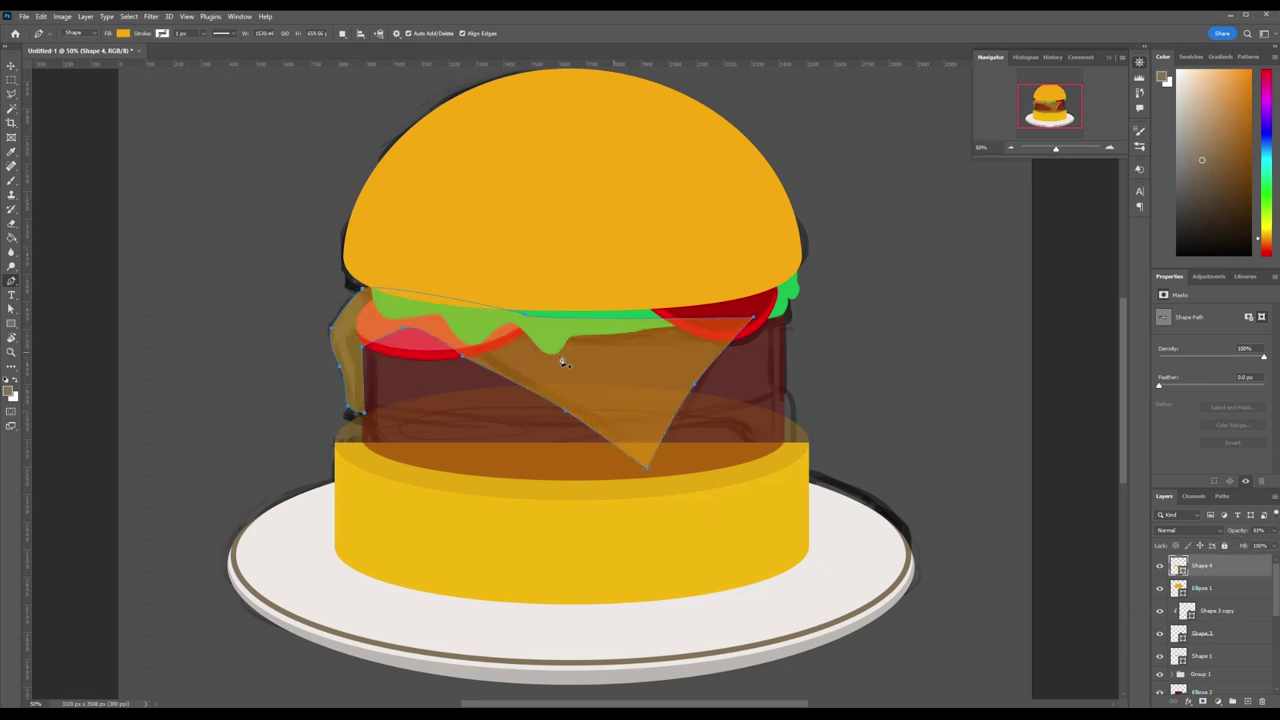
- Reshape the cheese's lower-left edge, make it fully opaque, and keep it above the top patty
key("a")
left_click_drag(491, 366, 659, 418)
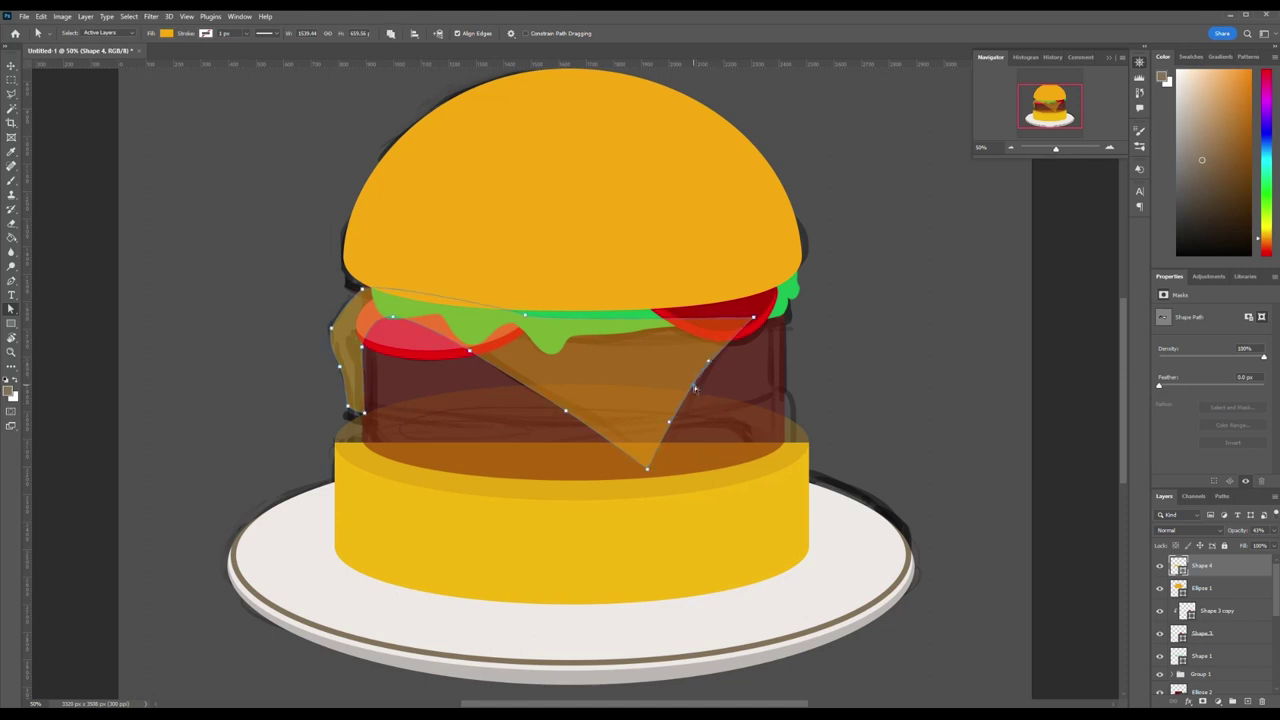
left_click(885, 394)
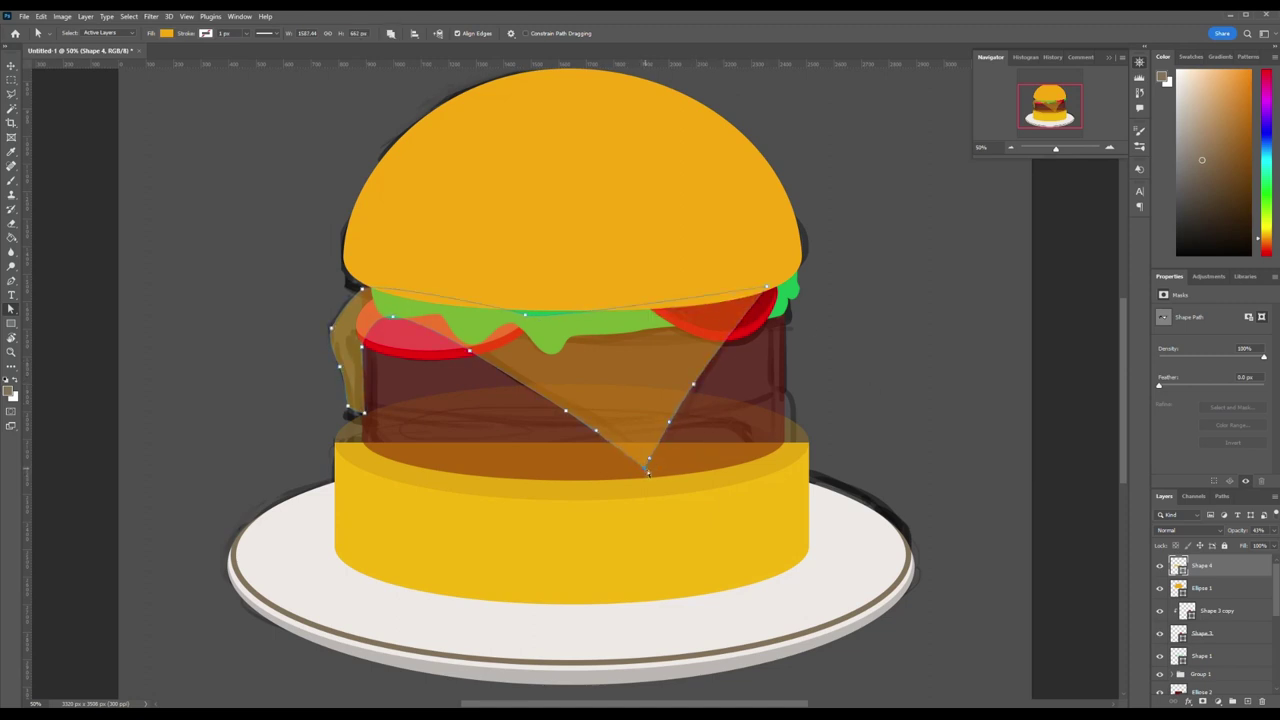
key("0")
left_click_drag(1200, 565, 1200, 648)
key("ctrl+z")
- Draw Shape 5 as a wavy yellow melted-cheese slice curving across the lower patty
key("p")
left_click_drag(364, 380, 403, 394)
key("a")
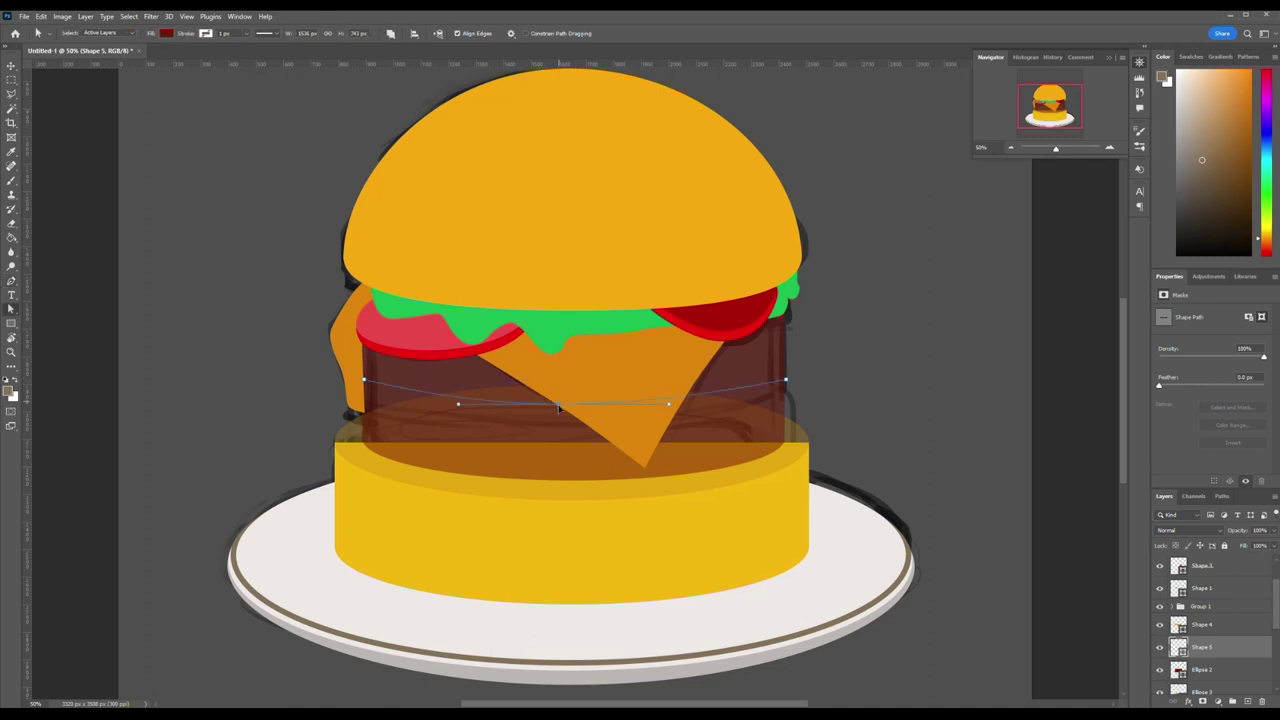
left_click_drag(551, 381, 561, 420)
key("p")
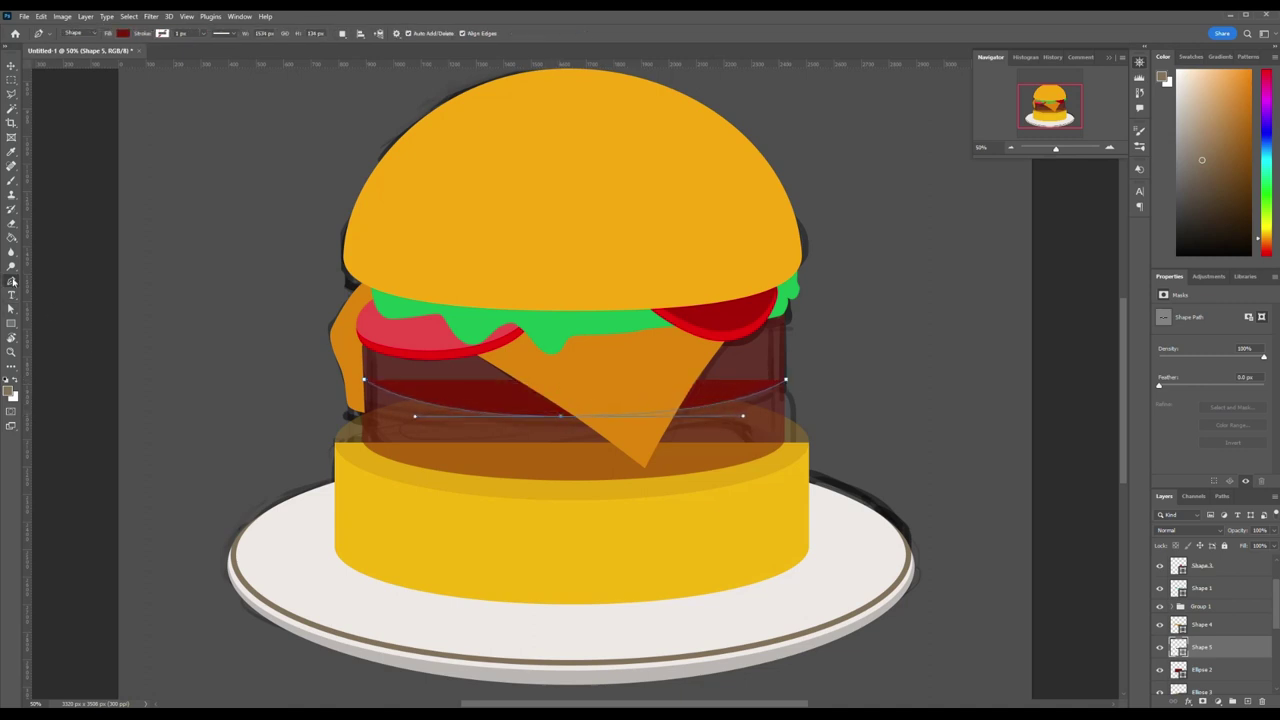
left_click(789, 509)
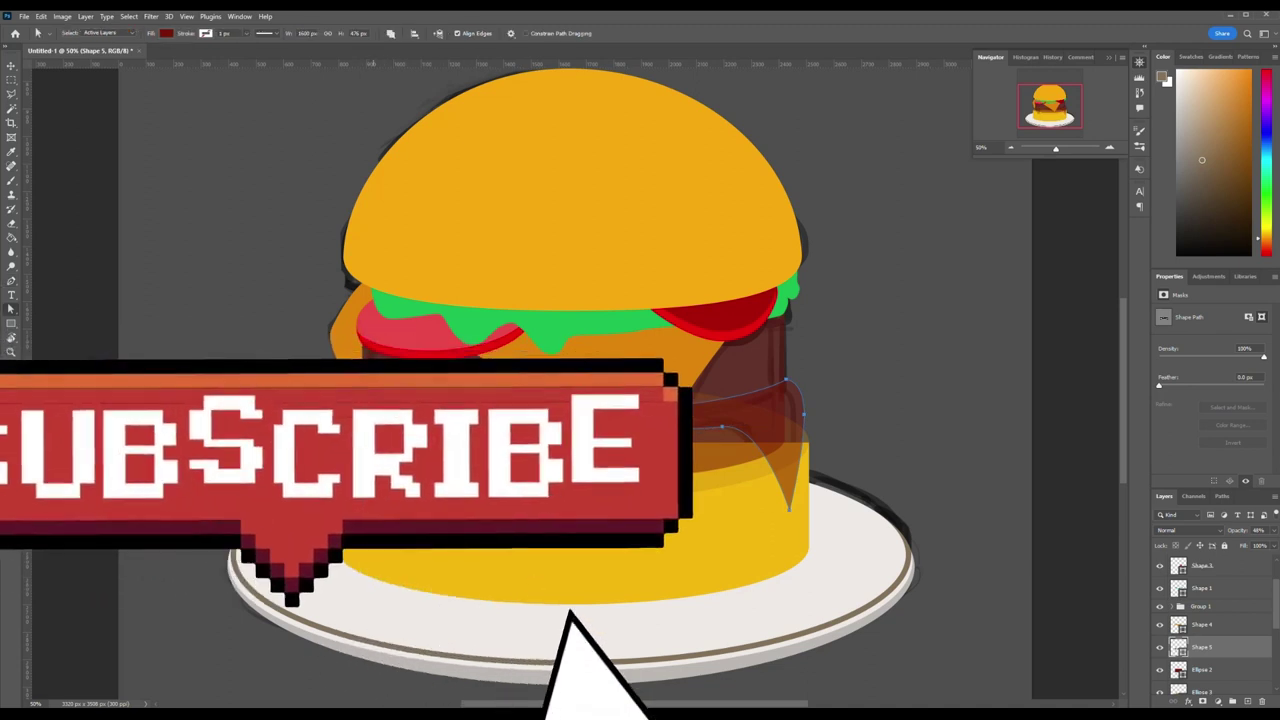
key("a")
left_click_drag(560, 412, 410, 413)
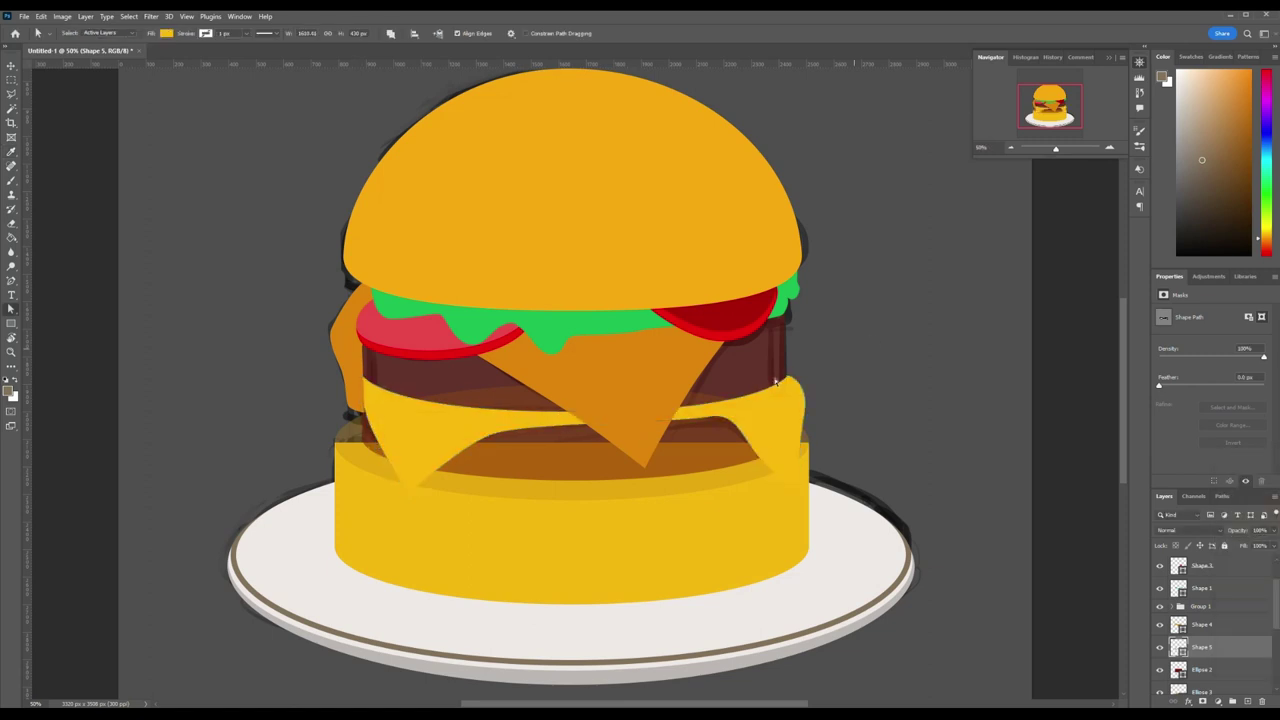
key("v")
left_click(706, 627)
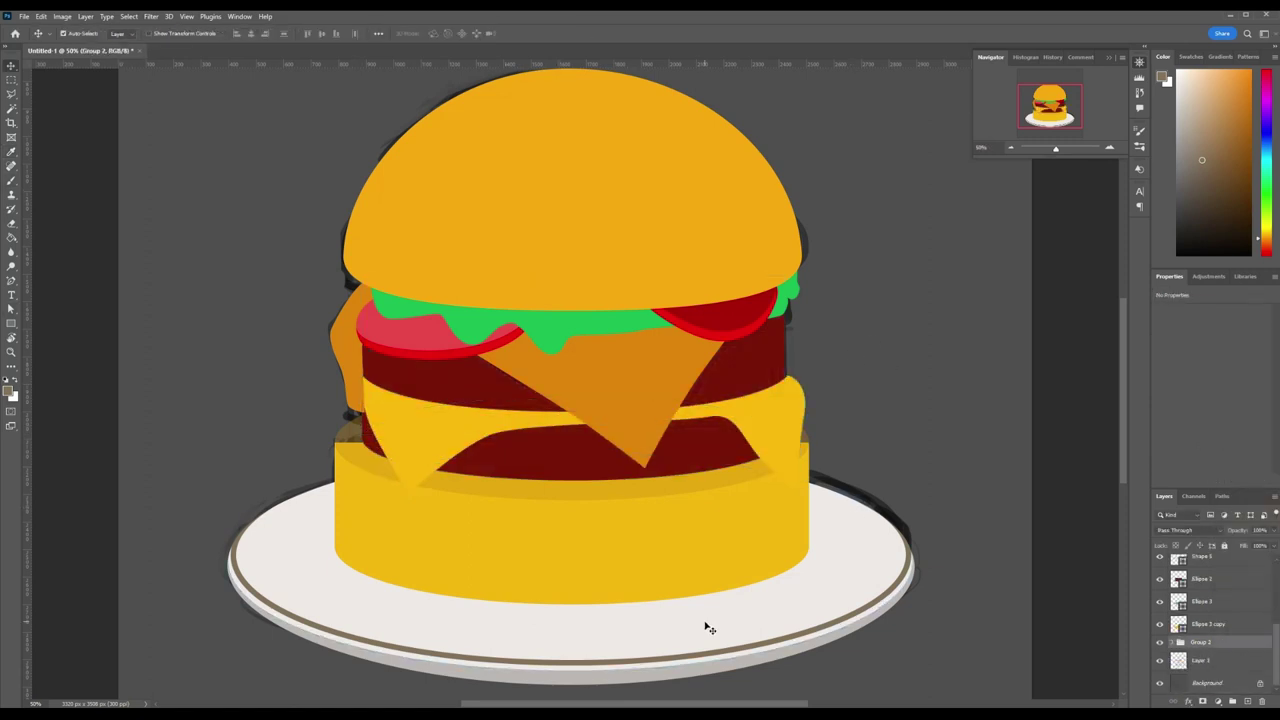
- Raise the Group 2 plate to reveal a grey shadow beneath, and duplicate Ellipse 3
left_click_drag(706, 627, 814, 543)
left_click(950, 437)
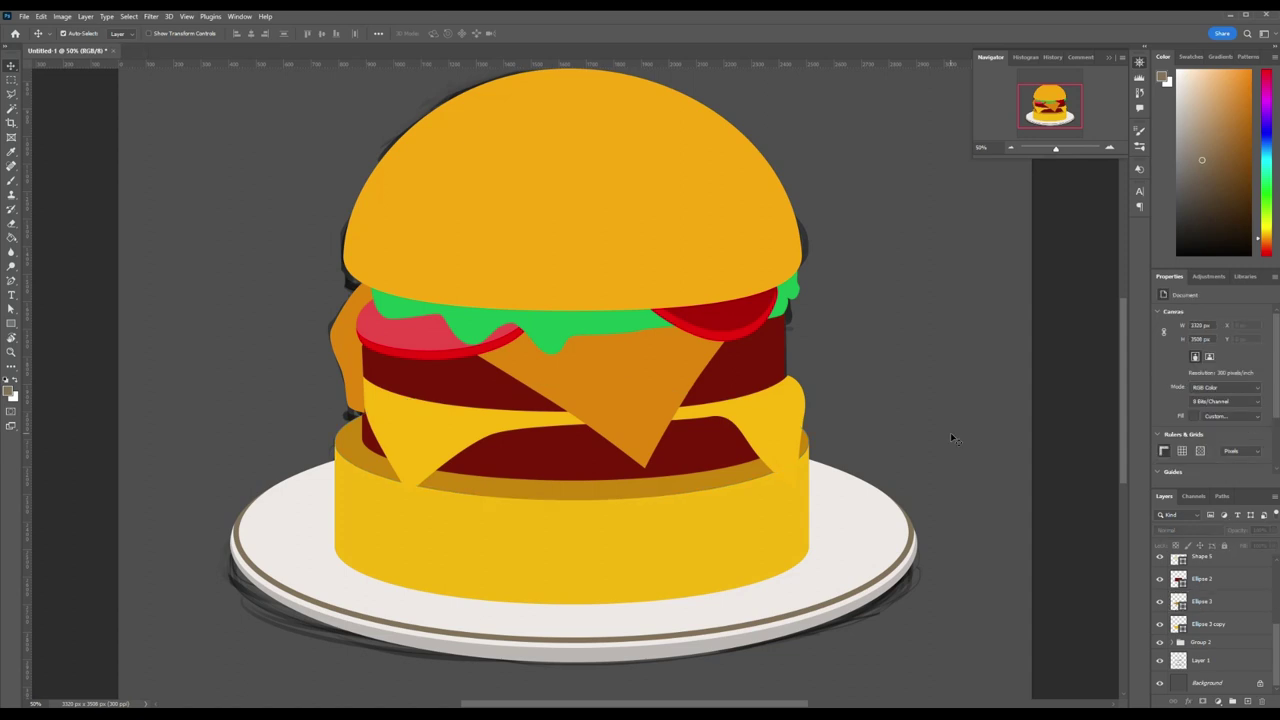
key("a")
left_click(368, 449)
left_click(806, 445)
left_click(894, 423)
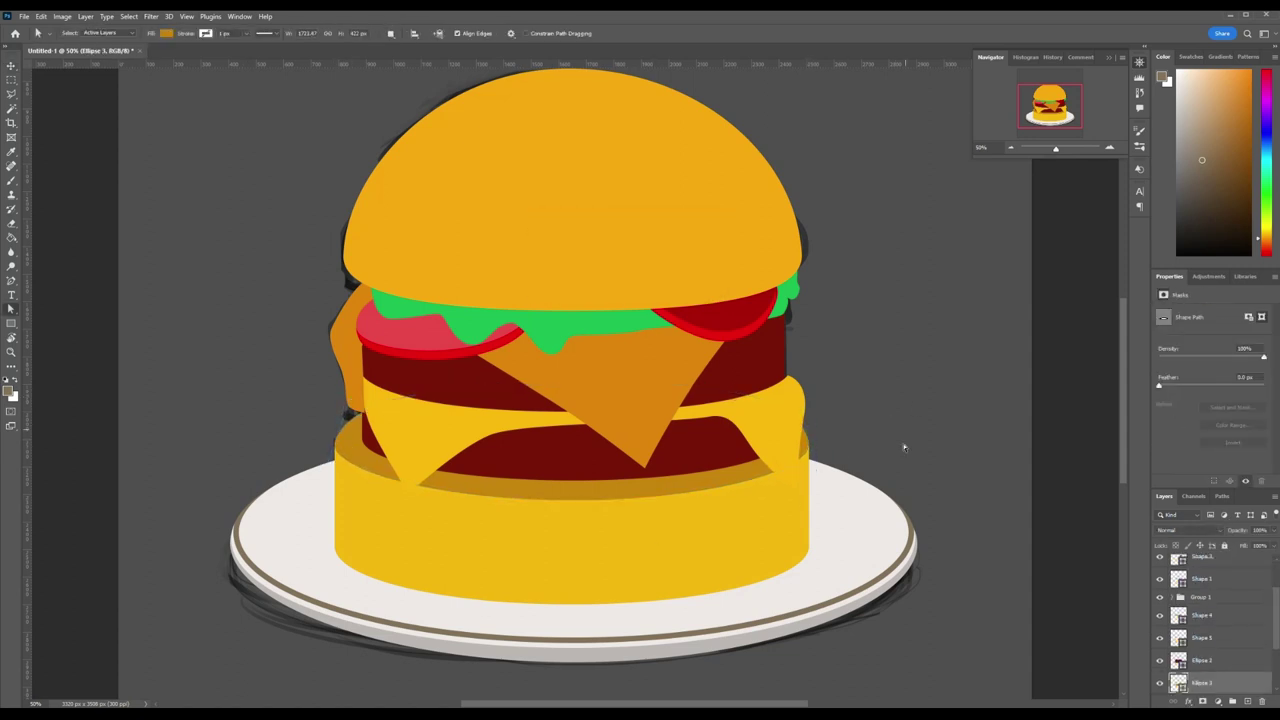
left_click(342, 502)
key("ctrl+j")
key("ctrl+minus")
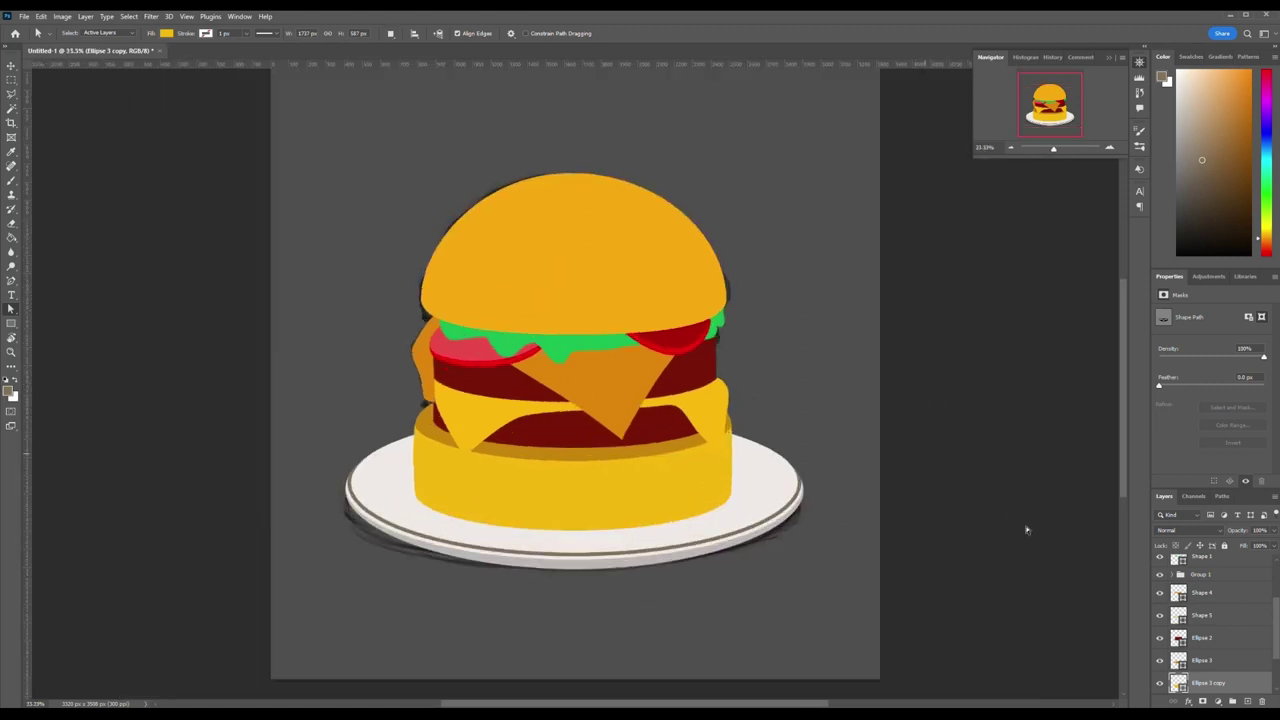
- Add a new empty Layer 2 above Ellipse 2 and brush dark brown shading onto the patty
scroll(1011, 516, "up", 1)
key("v")
left_click(665, 504)
key("ctrl+shift+alt+n")
key("b")
left_click(488, 410, "alt")
left_click_drag(460, 390, 487, 398)
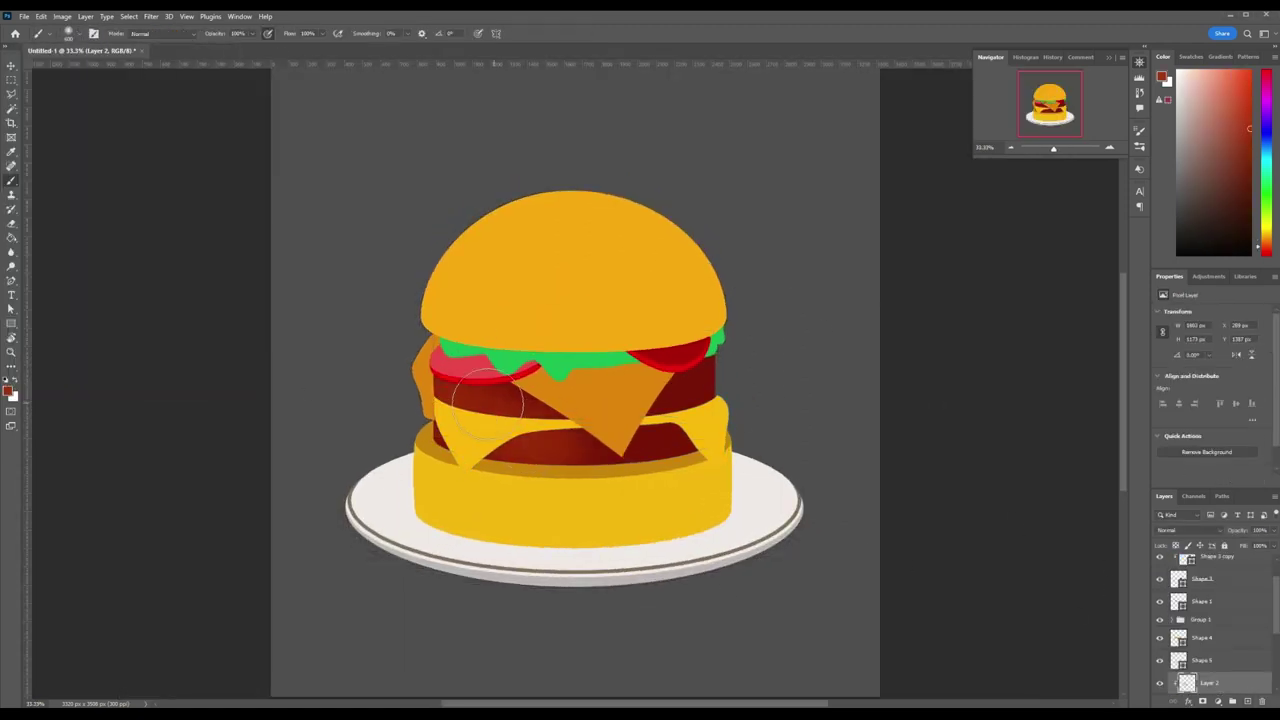
- Paint a lighter orange-red highlight on the upper patty with a smaller brush, then sample the lower patty's maroon
key("bracketleft")
key("bracketleft")
key("bracketleft")
left_click(465, 375, "alt")
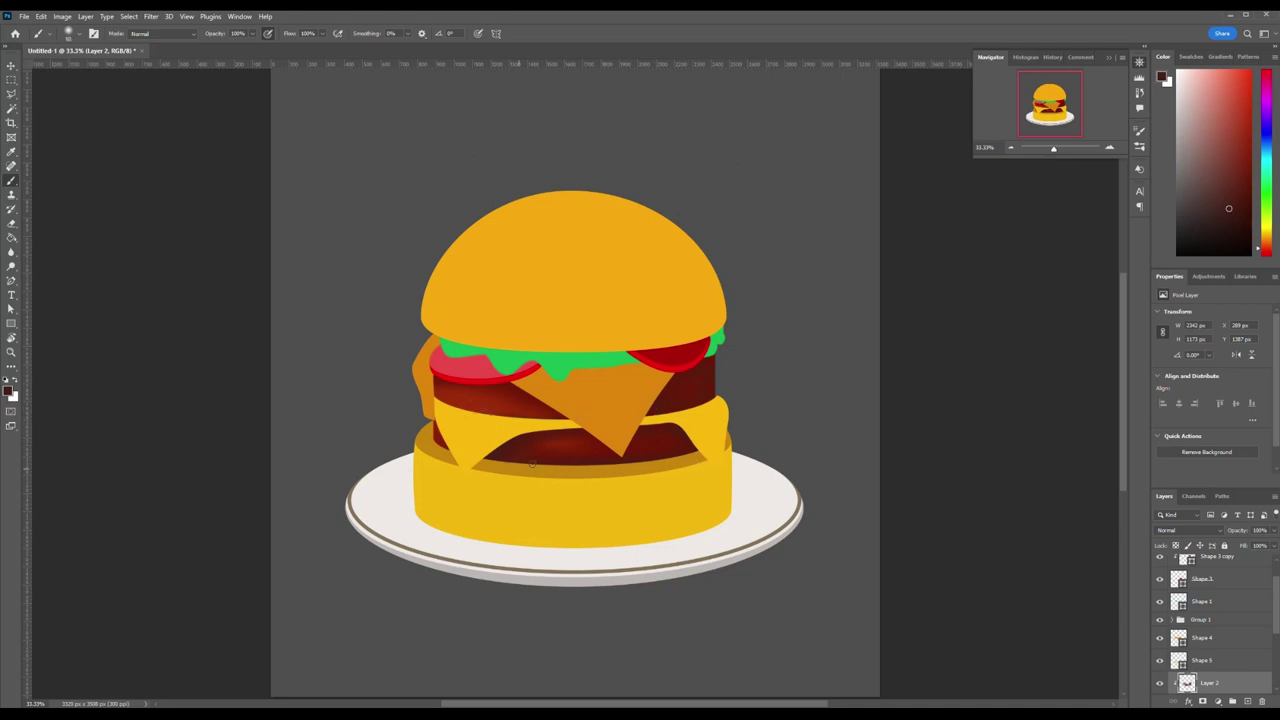
left_click(480, 400, "alt")
left_click_drag(480, 400, 545, 409)
left_click(690, 432, "alt")
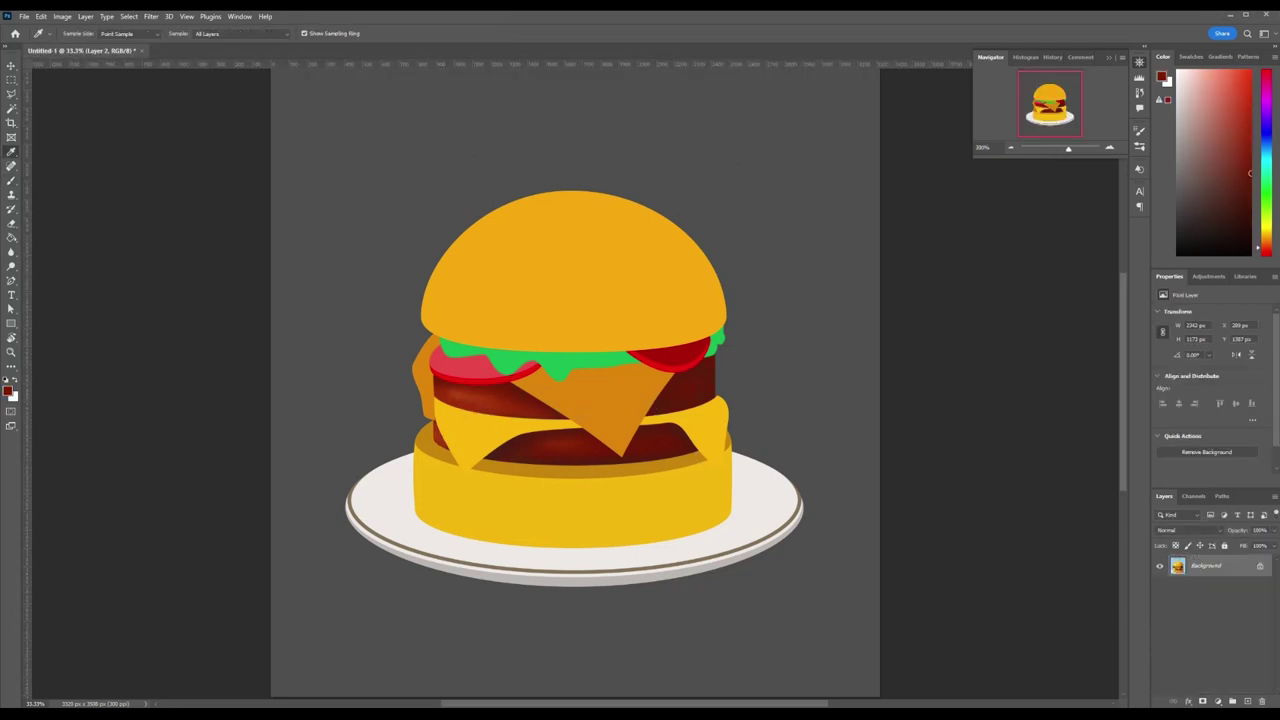
- Paint bright yellow highlight strokes across the top of the bun
key("v")
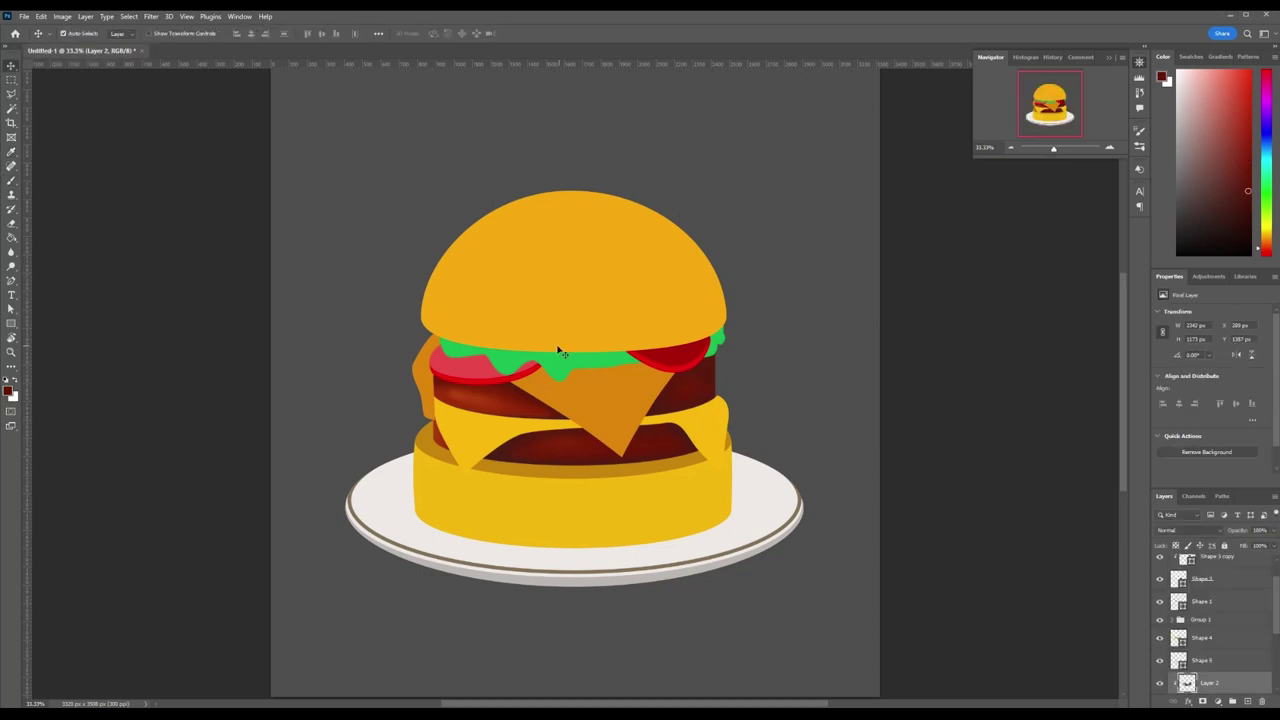
left_click(483, 355)
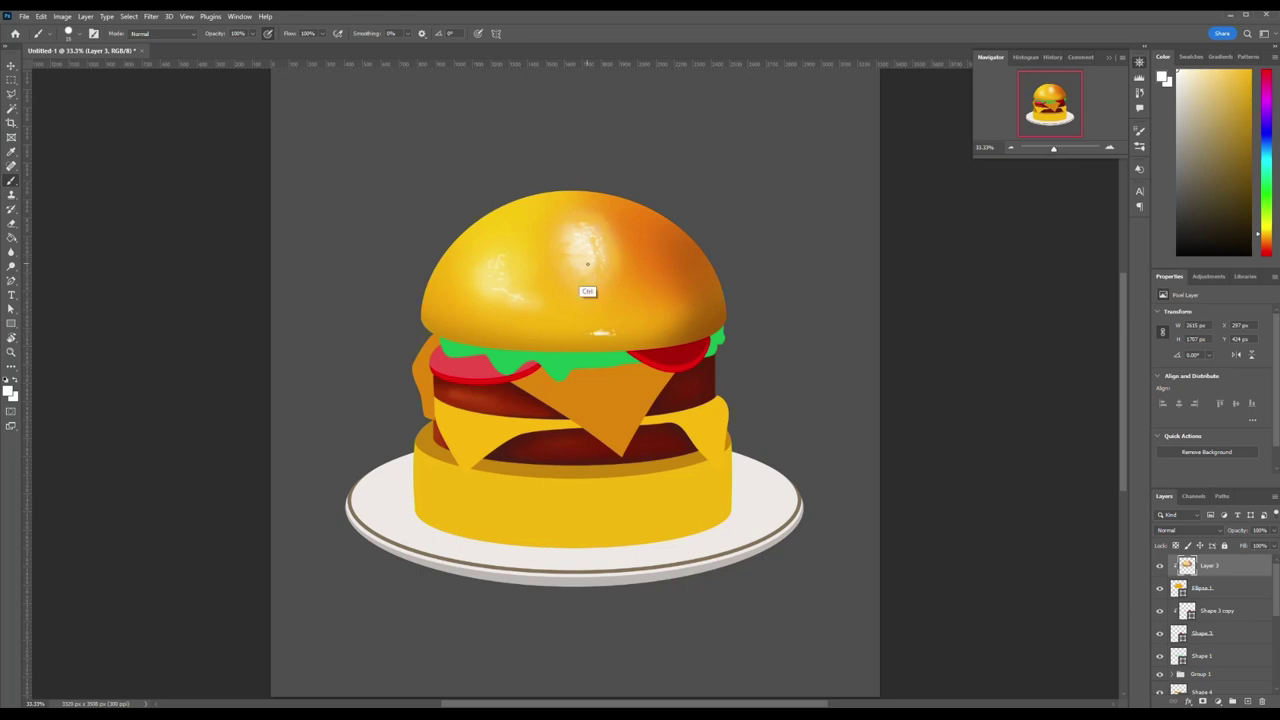
key("ctrl+plus")
key("ctrl+plus")
left_click(590, 144, "alt")
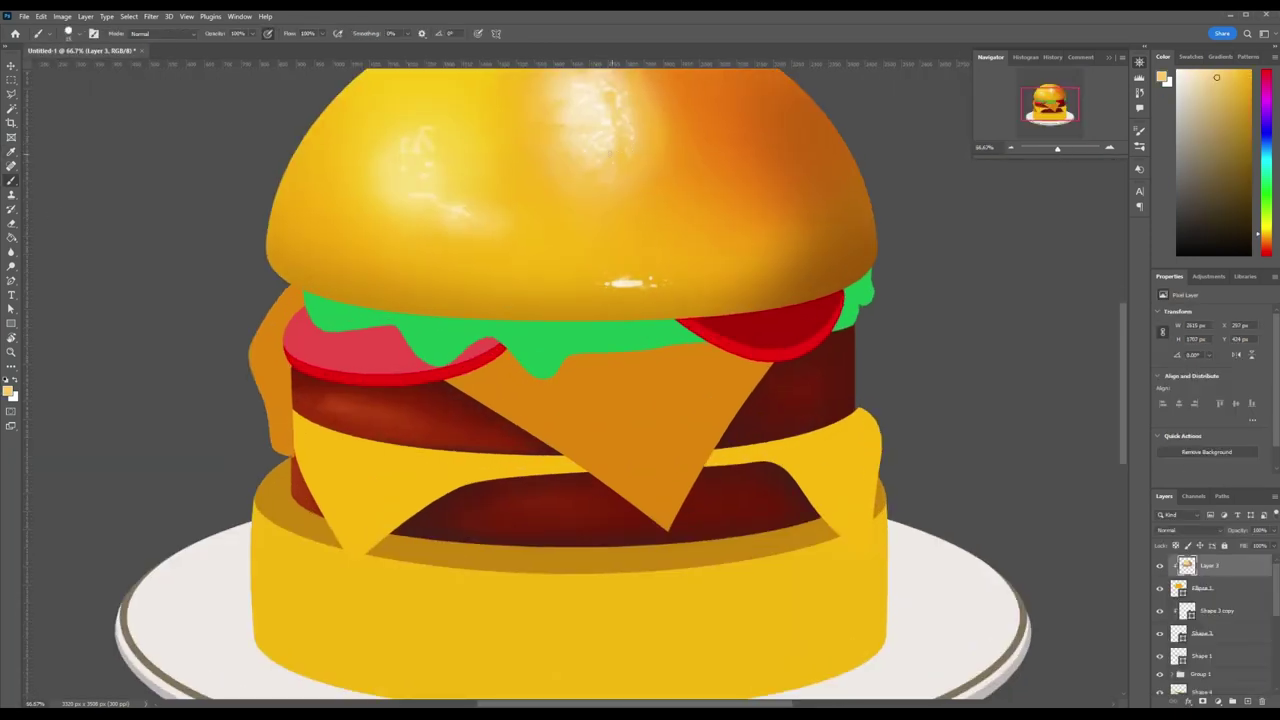
left_click(523, 194, "alt")
left_click_drag(520, 171, 499, 291)
left_click_drag(462, 210, 620, 160)
left_click_drag(618, 216, 696, 188)
- Add light-yellow strokes along the bun's left side and lower edge
left_click_drag(626, 357, 735, 352)
left_click_drag(660, 368, 700, 364)
left_click_drag(284, 306, 326, 349)
left_click_drag(430, 378, 320, 269)
mouse_move(300, 320)
left_mouse_down()
mouse_move(314, 377)
mouse_move(400, 385)
left_mouse_up()
left_click_drag(542, 362, 712, 370)
left_click_drag(471, 386, 430, 420)
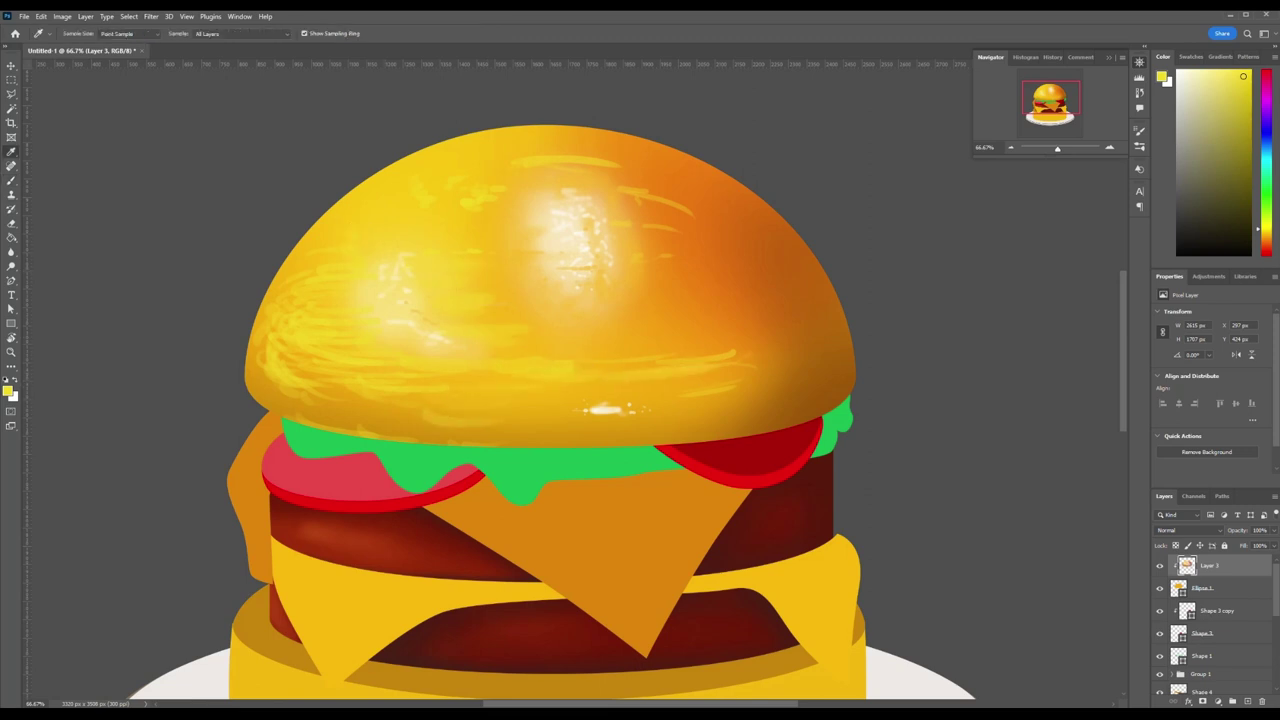
- Paint deeper orange-gold streaks and dabs on the bun, then faint pale golden strokes
left_click(389, 204, "alt")
left_click_drag(413, 232, 455, 255)
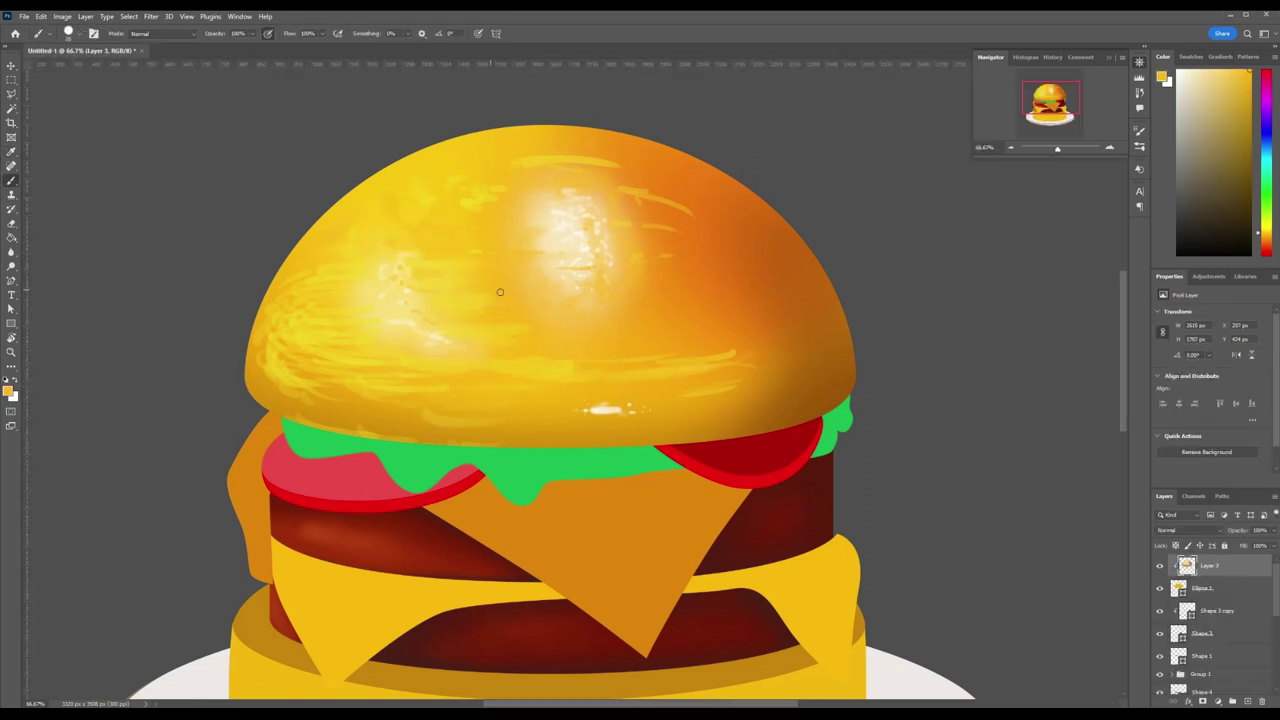
left_click_drag(756, 272, 690, 298)
left_click(626, 323, "alt")
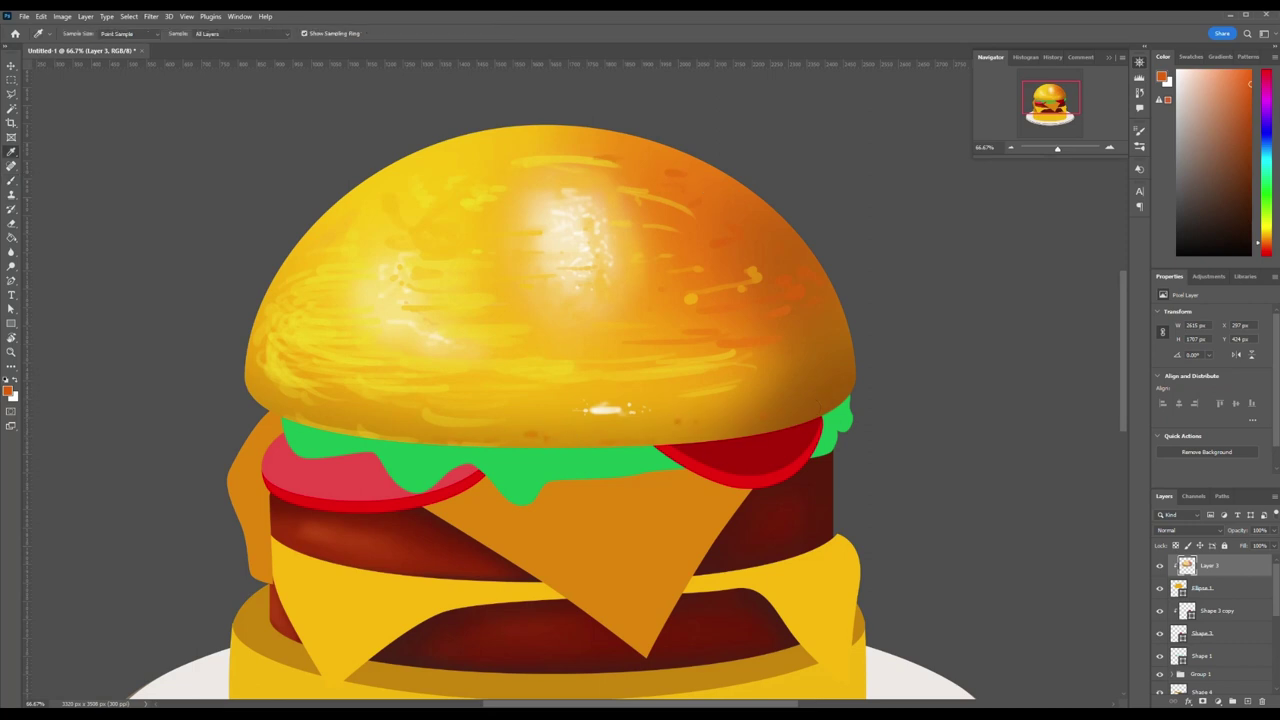
left_click(258, 380, "alt")
mouse_move(351, 257)
left_mouse_down()
mouse_move(414, 214)
mouse_move(350, 267)
left_mouse_up()
key("ctrl+minus")
- Smudge the bun's painted streaks across its top, middle, lower edge and right side
key("r")
right_click(12, 252)
left_click(40, 274)
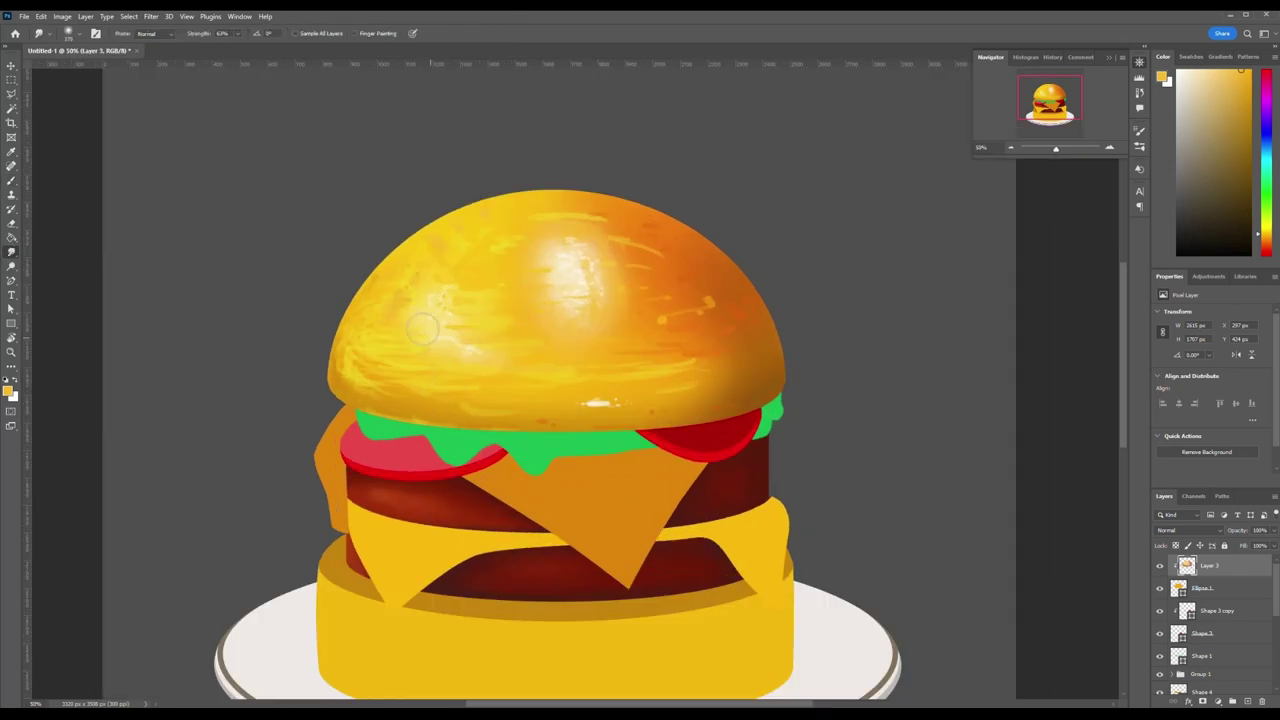
left_click_drag(658, 374, 536, 371)
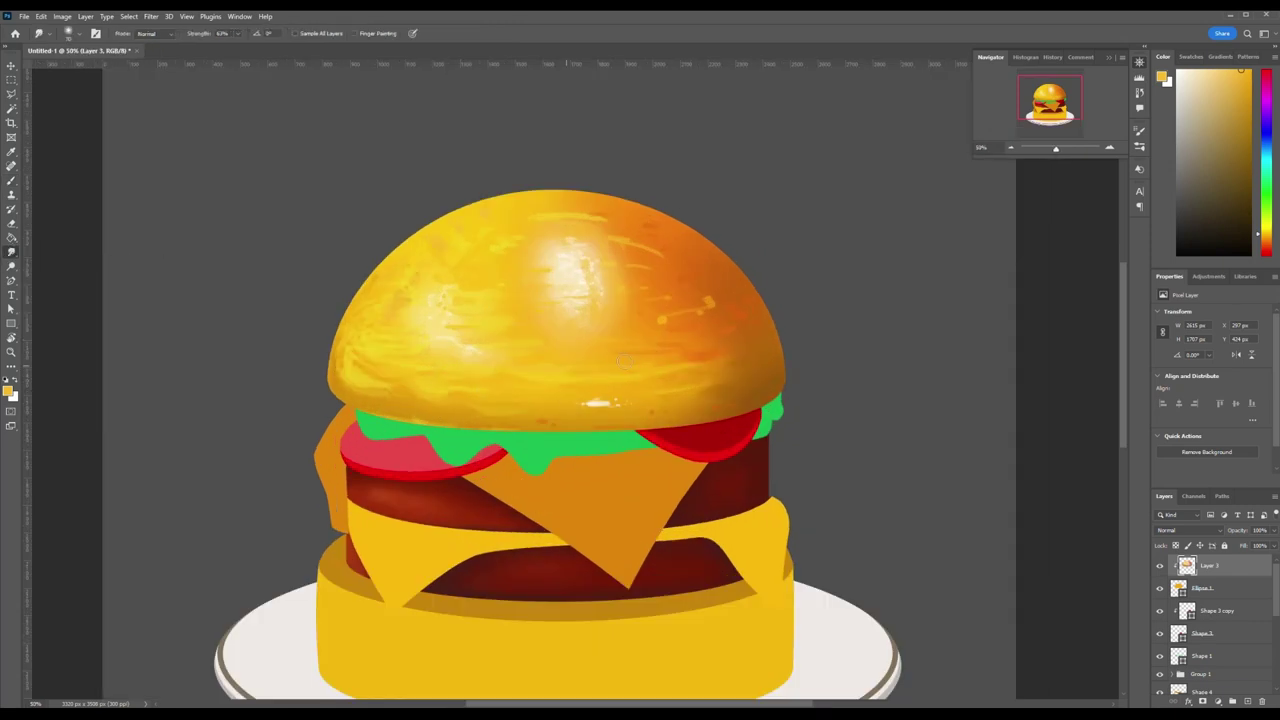
left_click_drag(413, 341, 563, 349)
left_click_drag(571, 214, 655, 220)
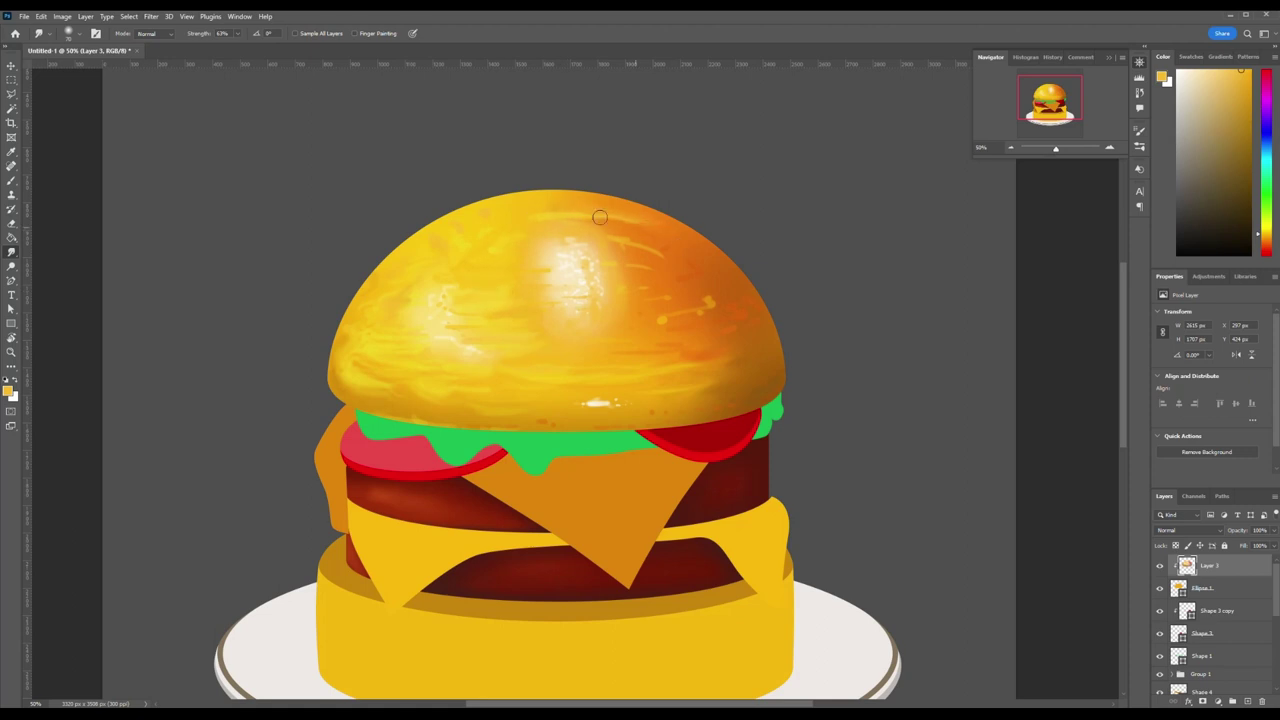
left_click_drag(395, 396, 531, 433)
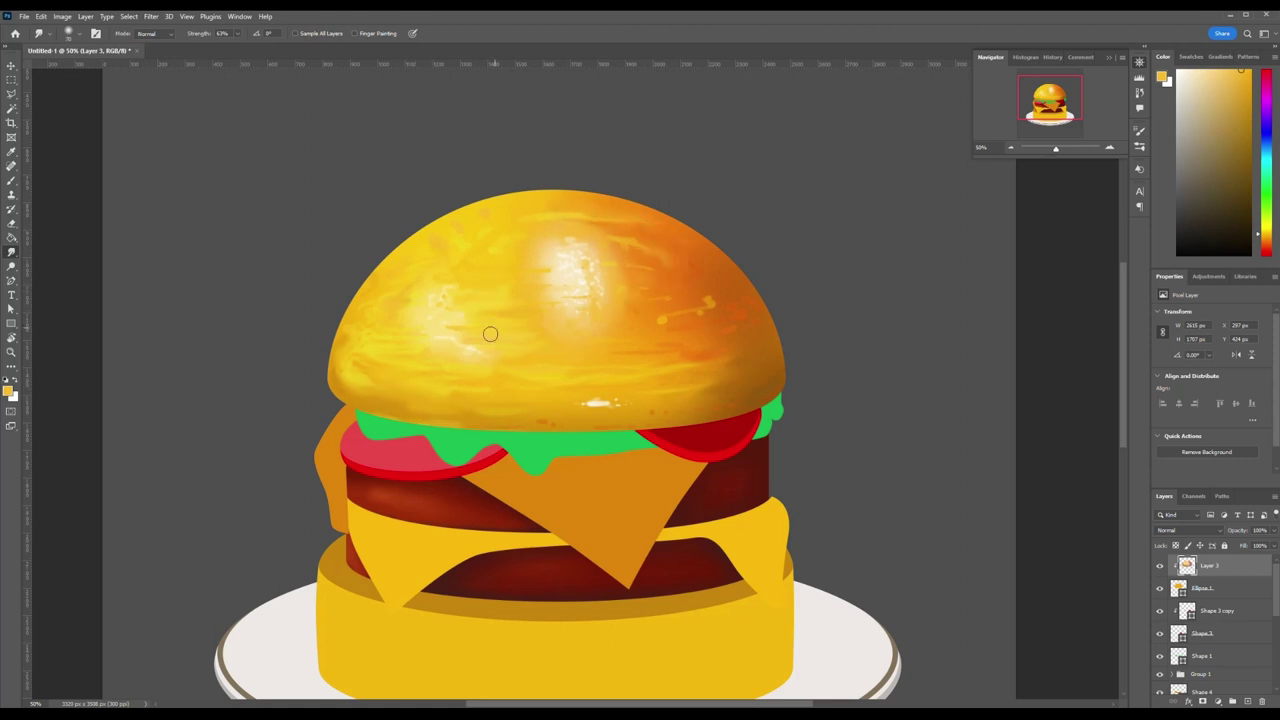
left_click_drag(720, 330, 650, 370)
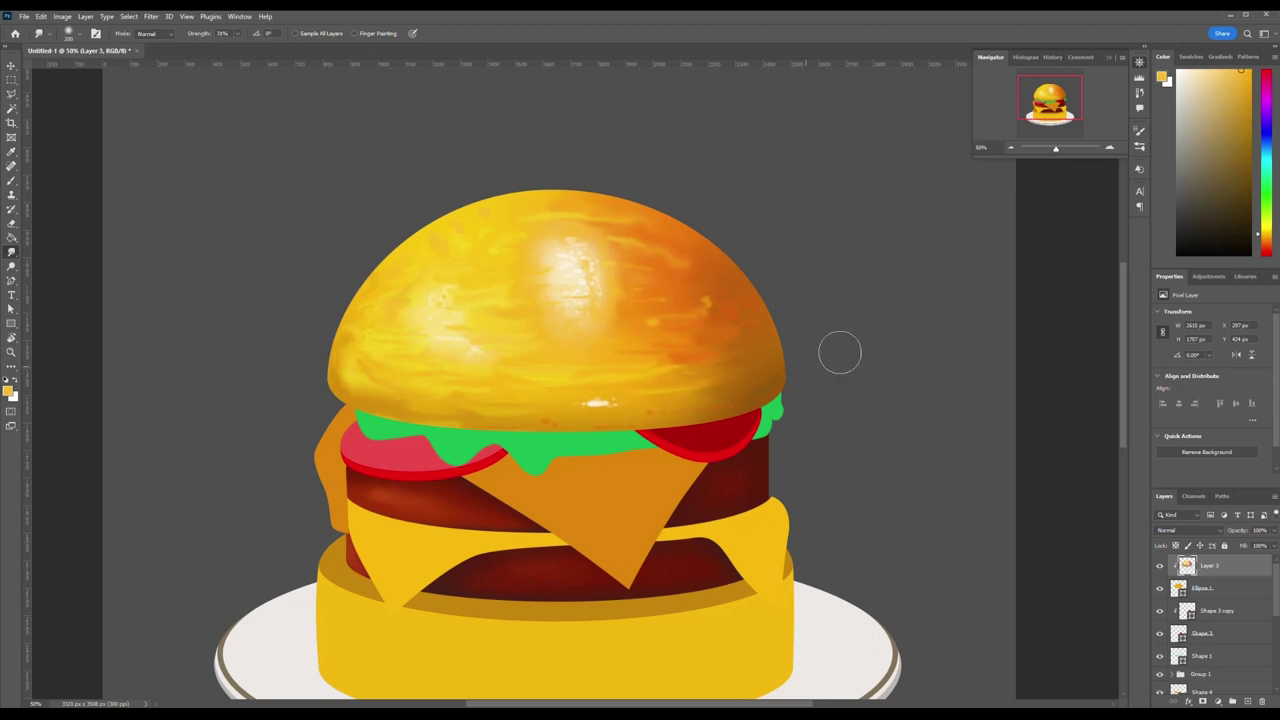
key("ctrl+minus")
key("ctrl+minus")
key("ctrl+plus")
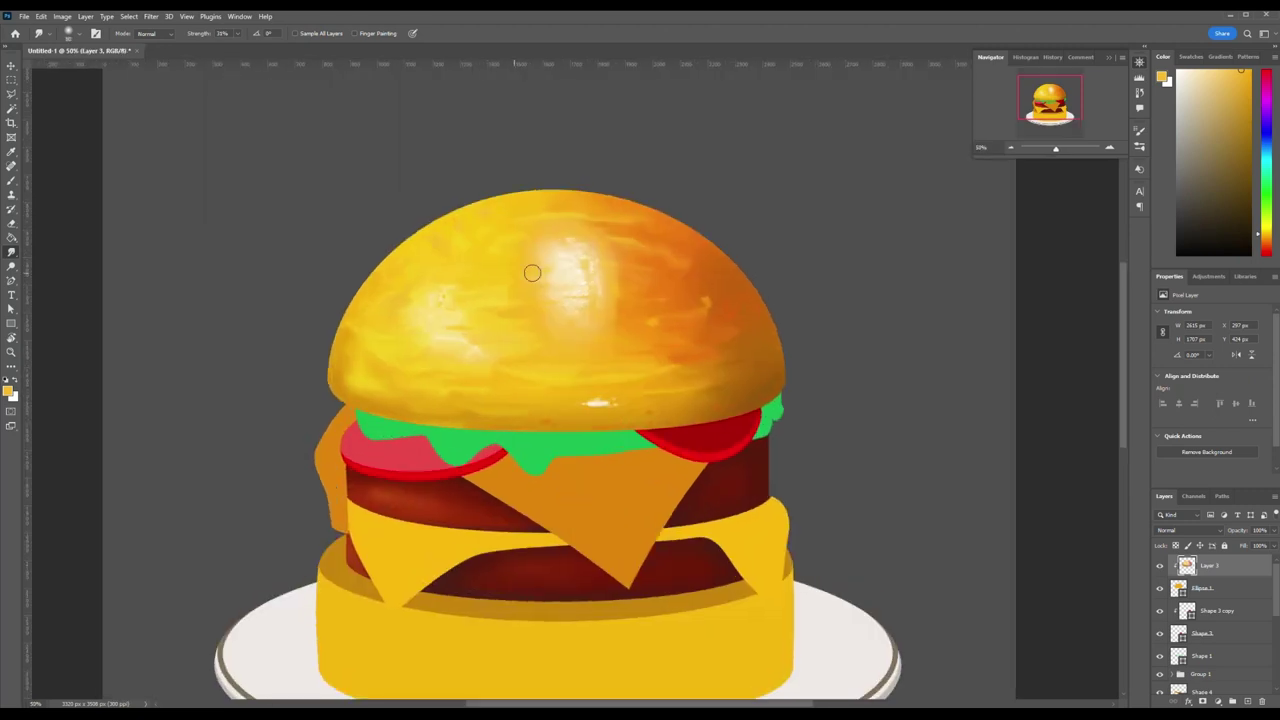
- Select a four-cornered polygonal lasso area around the bun's bright highlight patch
key("l")
left_click(537, 237)
left_click(600, 237)
left_click(607, 328)
left_click(545, 331)
left_click(537, 237)
left_click(151, 16)
mouse_move(161, 189)
left_click(315, 200)
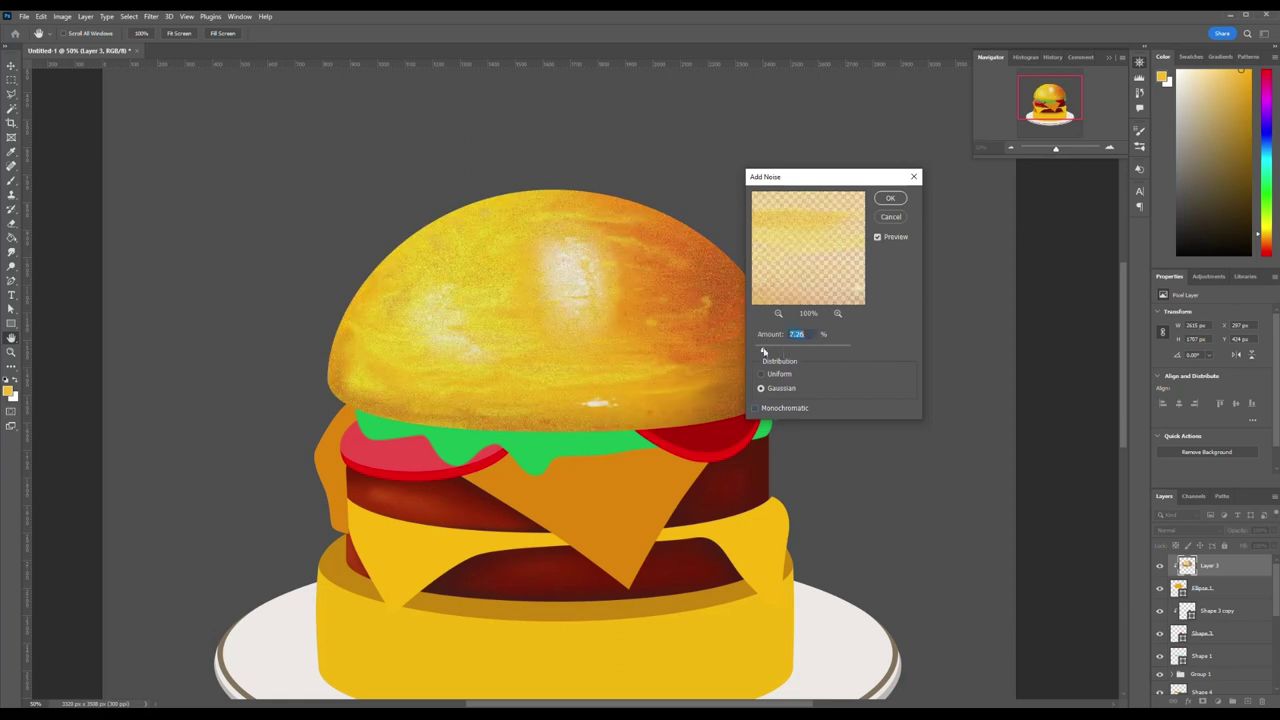
- Apply Gaussian Add Noise at about 14.89% to the highlight selection
left_click_drag(767, 349, 768, 349)
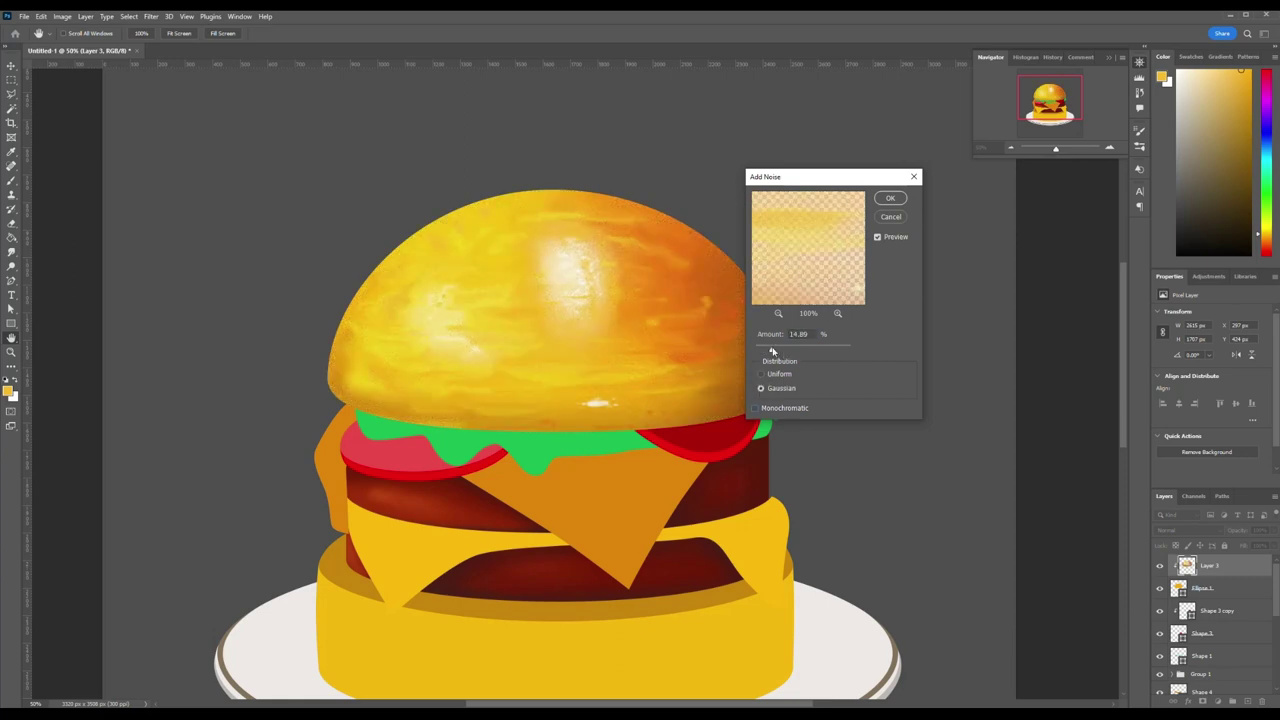
left_click_drag(824, 180, 1080, 228)
key("Return")
- Lasso the highlight area on the bun top and choose a brush preset
key("l")
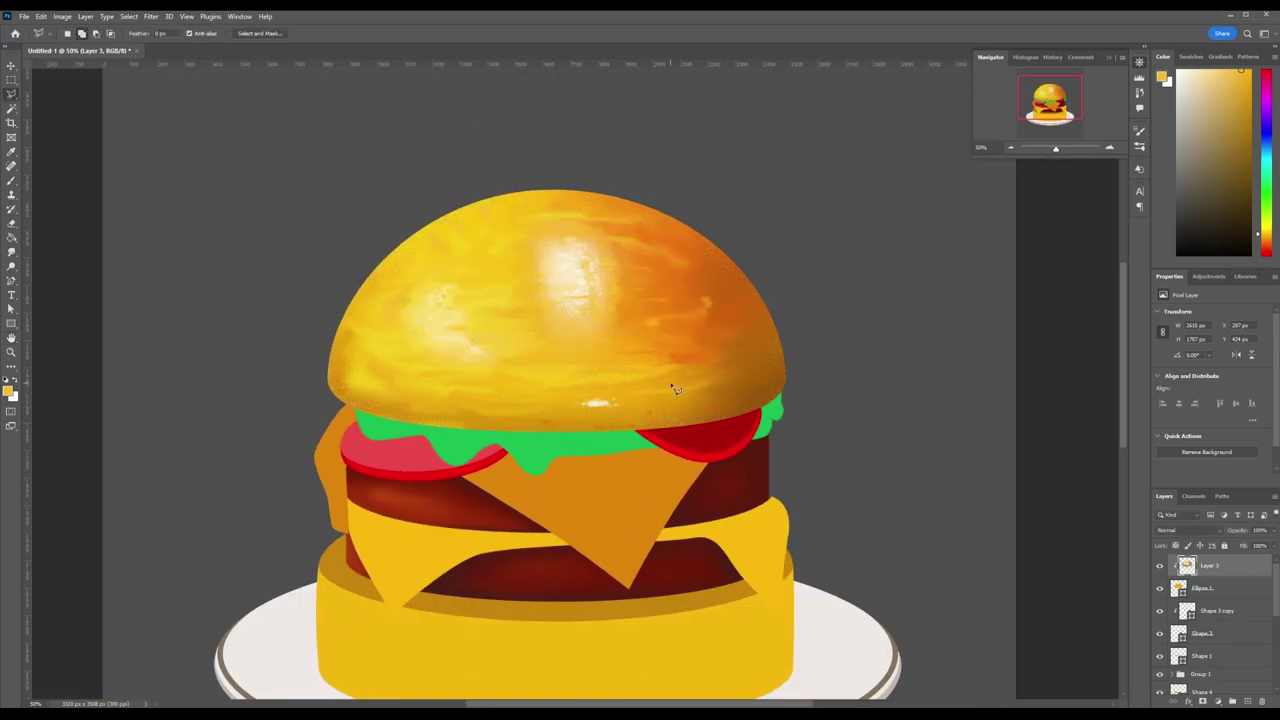
left_click_drag(545, 245, 547, 243)
key("b")
left_click(70, 33)
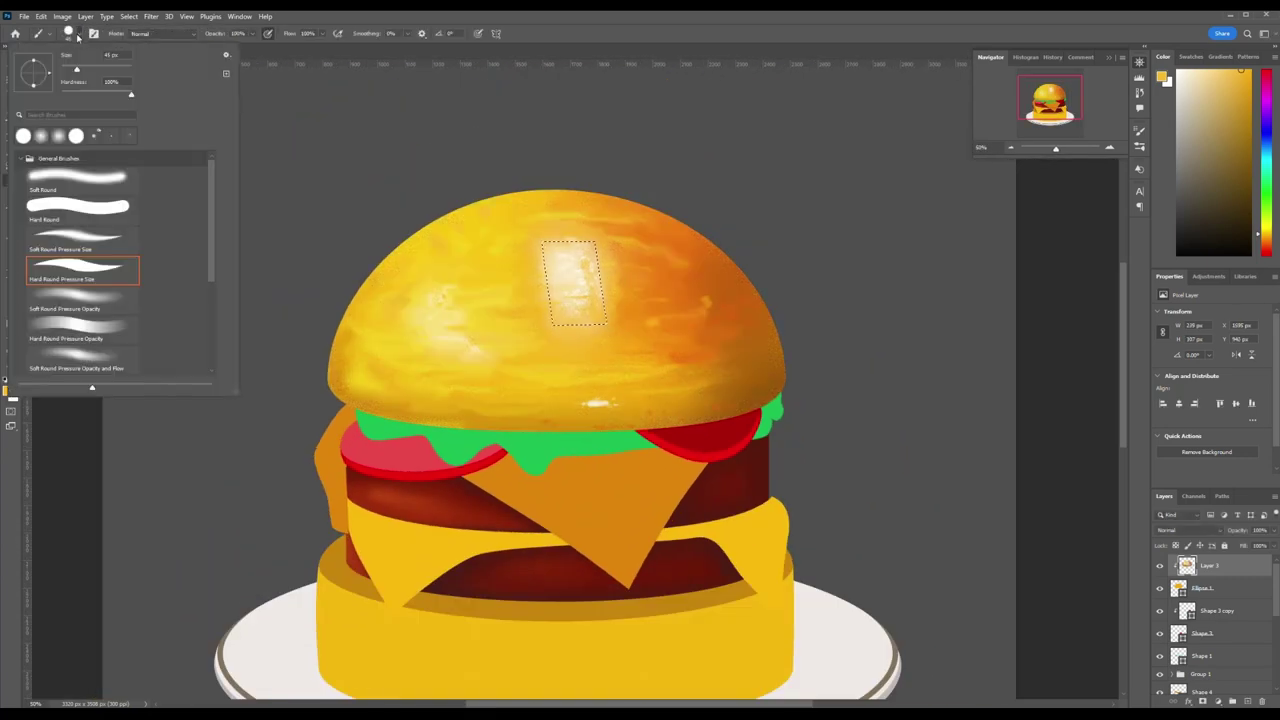
left_click(1140, 147)
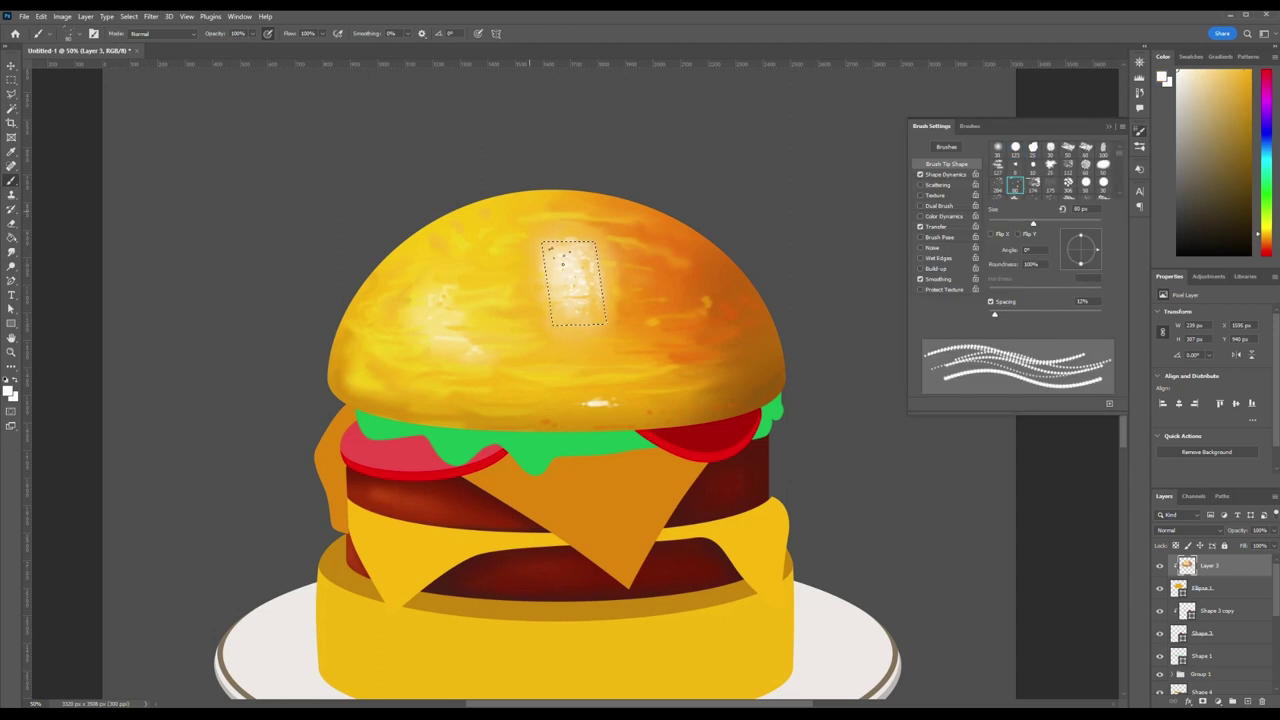
- Paint white speckles inside the highlight, deselect, and try orange and yellow at various brush sizes
left_click_drag(604, 308, 580, 262)
key("ctrl+d")
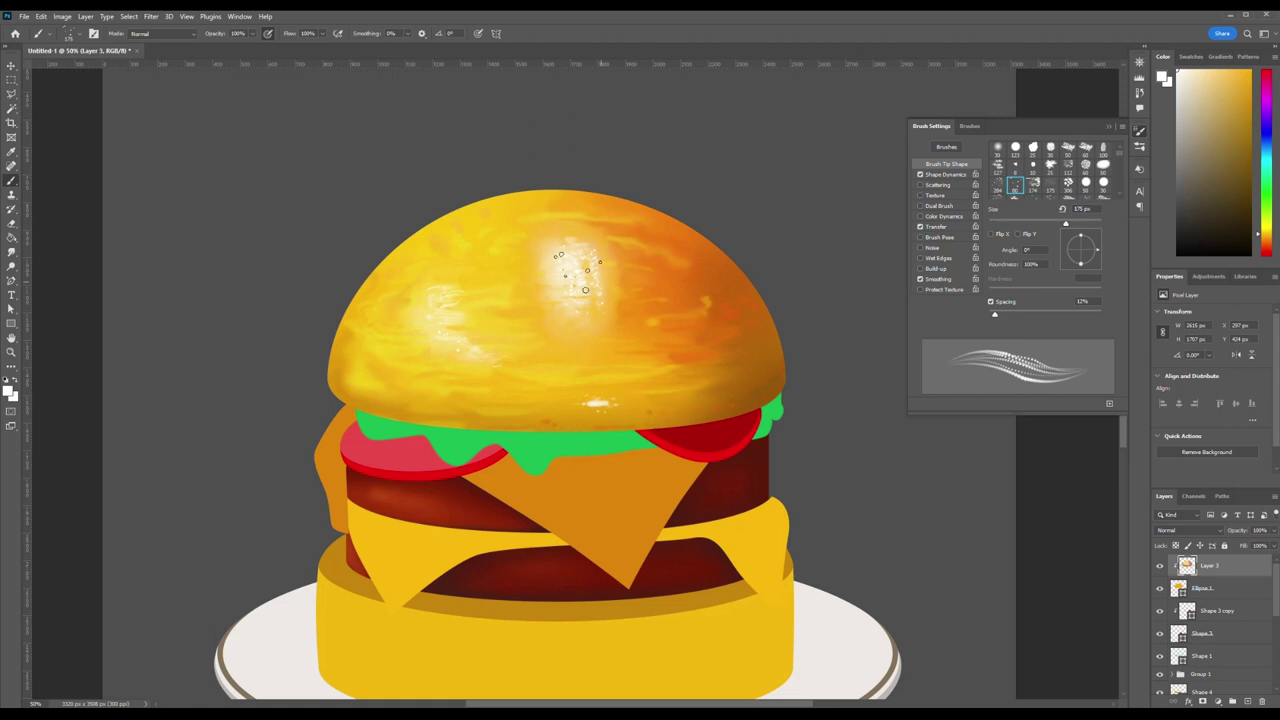
left_click(655, 340, "alt")
key("bracketleft")
key("bracketleft")
key("bracketleft")
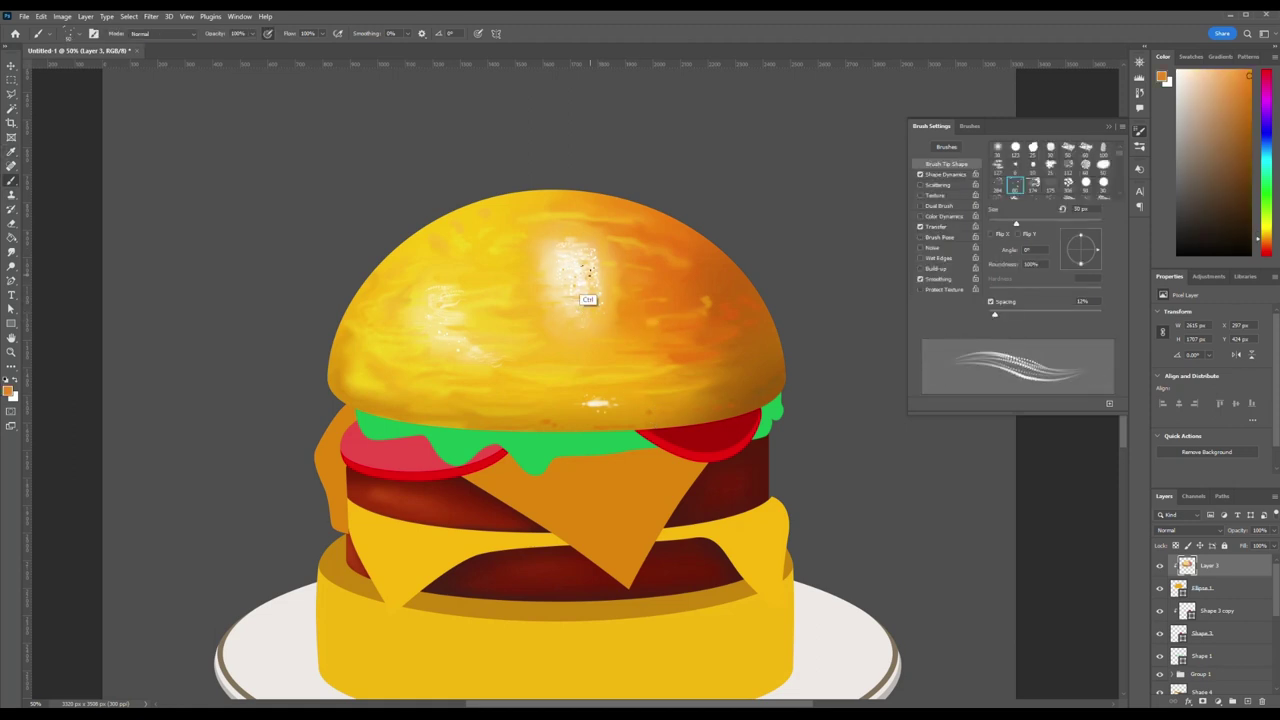
left_click(458, 308, "alt")
key("bracketright")
key("bracketright")
key("bracketright")
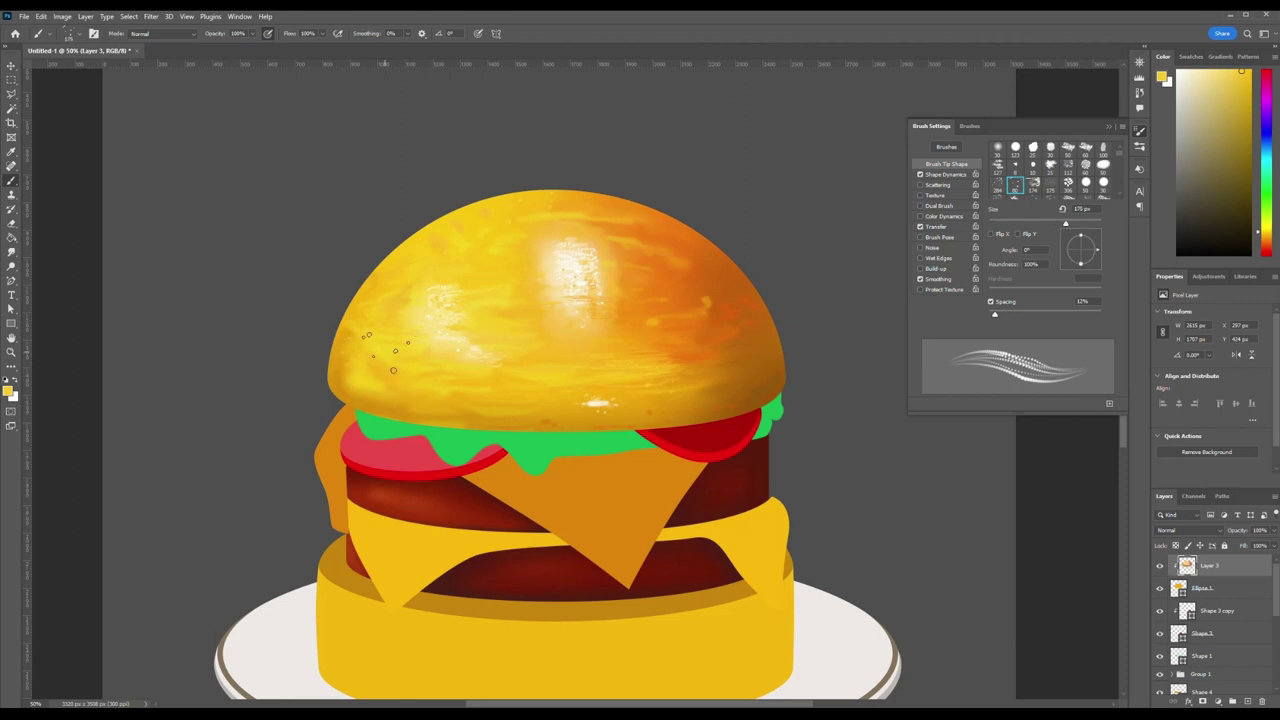
key("bracketleft")
key("bracketleft")
key("bracketright")
key("bracketright")
key("bracketright")
- Dab orange speckles onto the top bun, redoing the first attempt, with a roughly 200 px brush
left_click(672, 252, "alt")
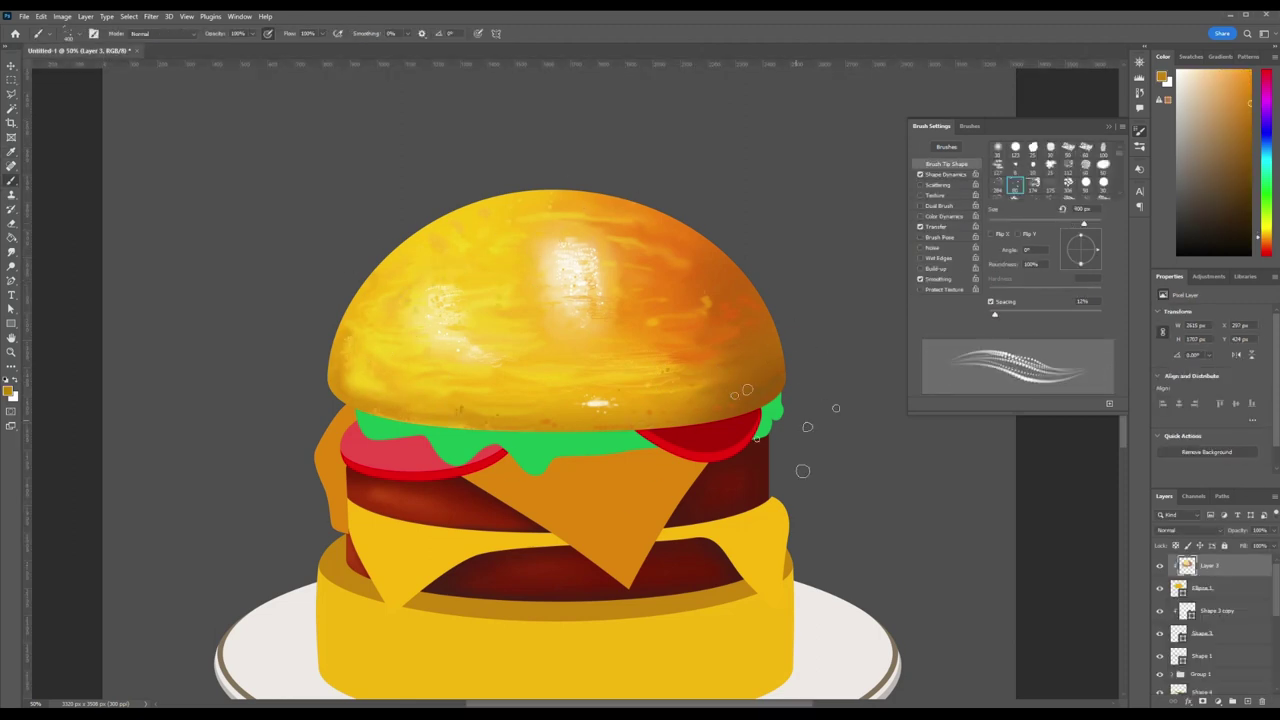
scroll(522, 498, "down", 1)
scroll(522, 498, "down", 2)
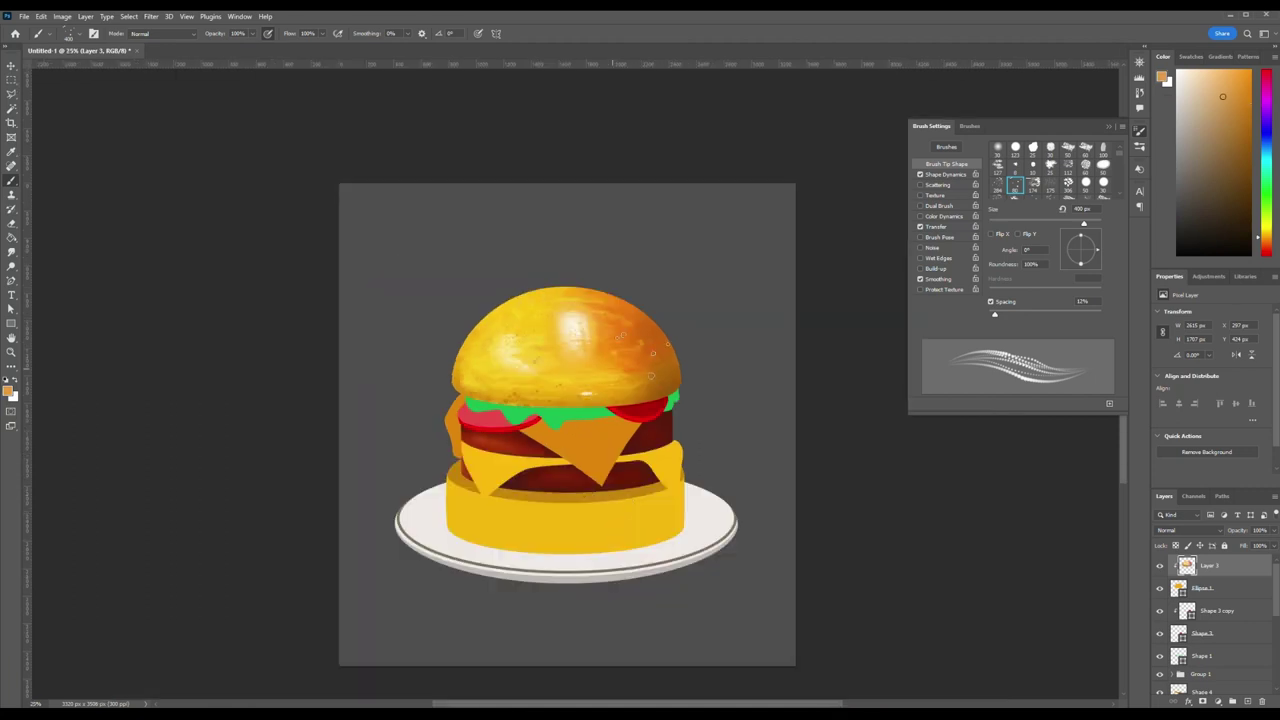
scroll(535, 355, "up", 2)
left_click_drag(430, 225, 520, 300)
key("ctrl+z")
left_click_drag(425, 260, 510, 330)
key("bracketleft")
key("bracketleft")
key("bracketleft")
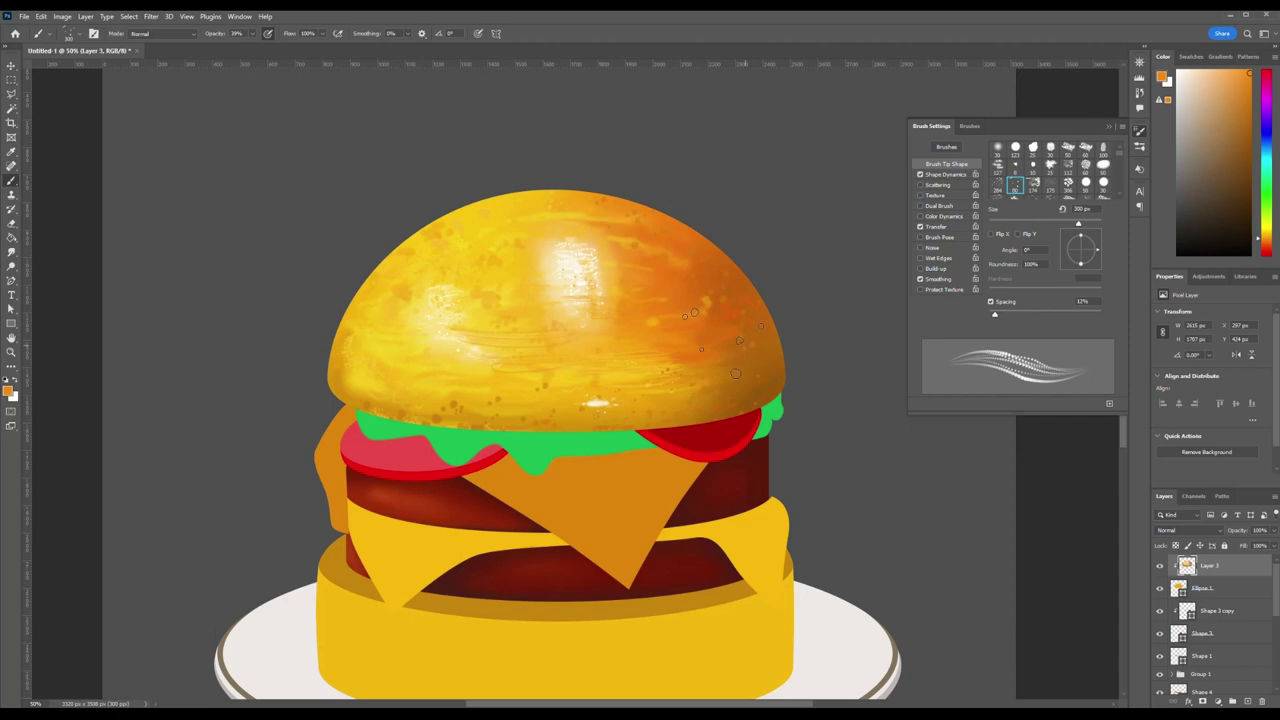
scroll(548, 372, "down", 2)
key("bracketright")
key("bracketright")
key("bracketright")
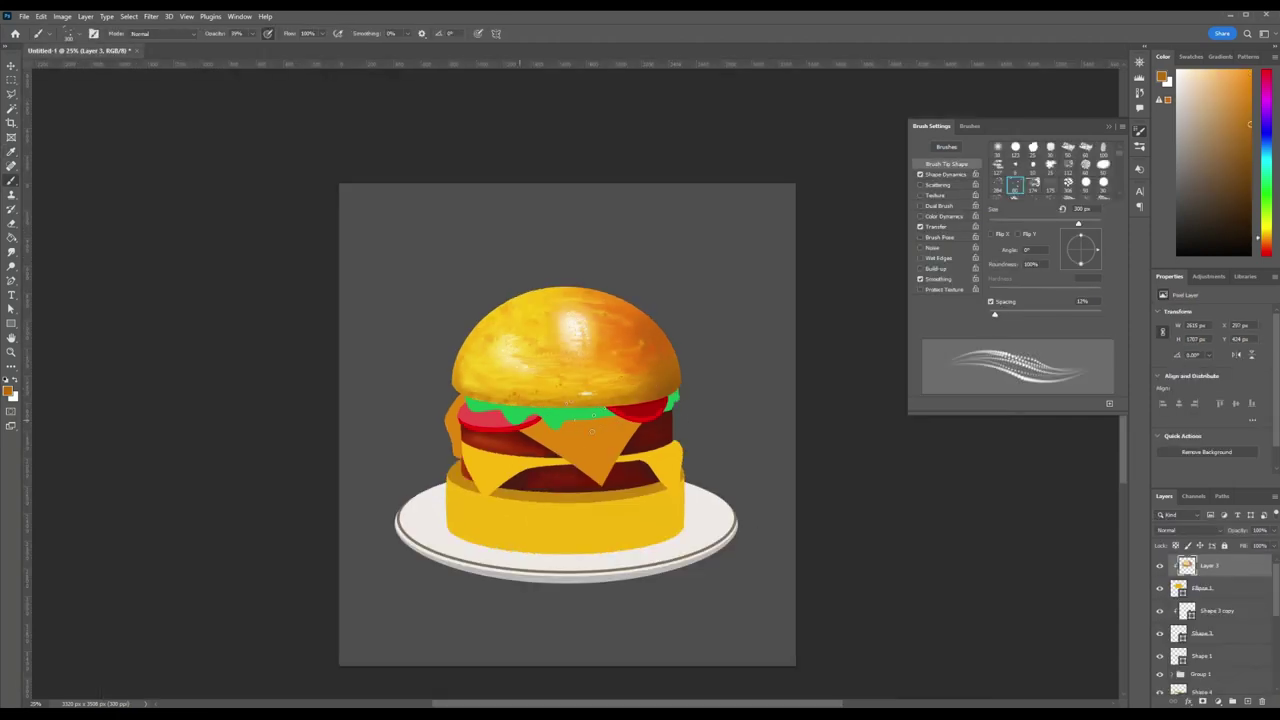
- Sample darker orange tones from the bun, then pick bright yellow with a ~70 px brush
key("ctrl+plus")
key("i")
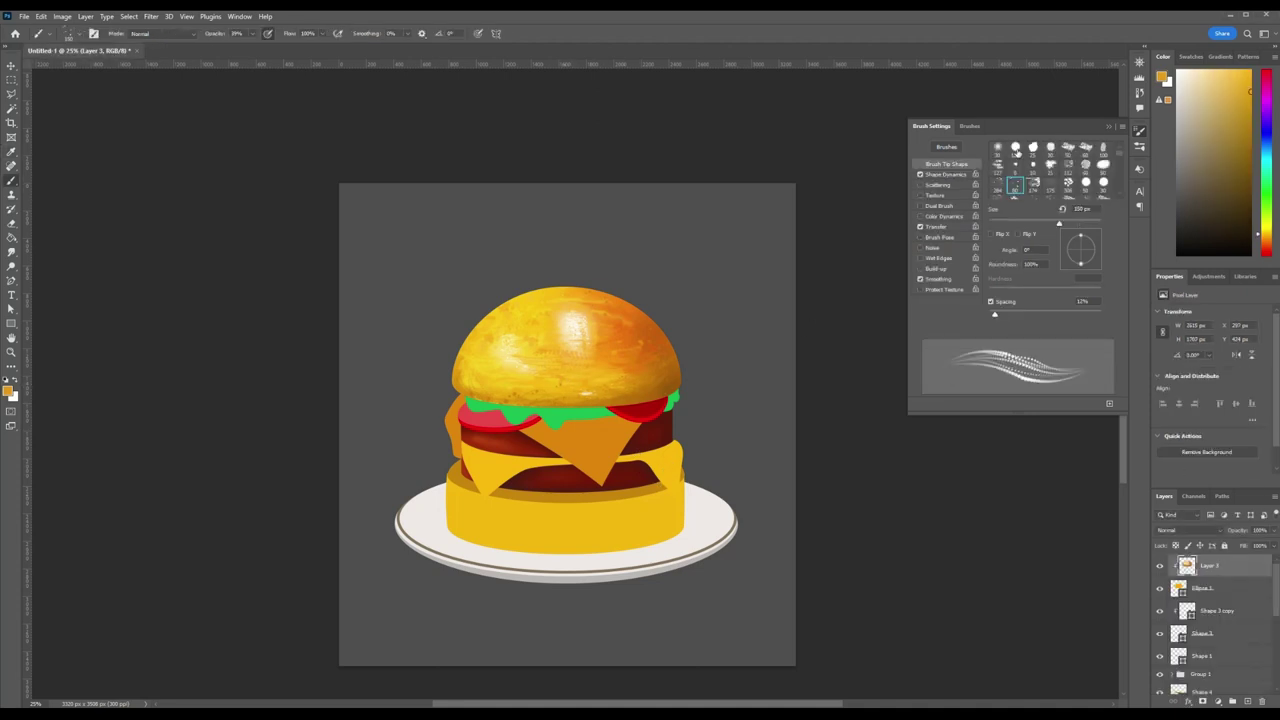
left_click(614, 385, "alt")
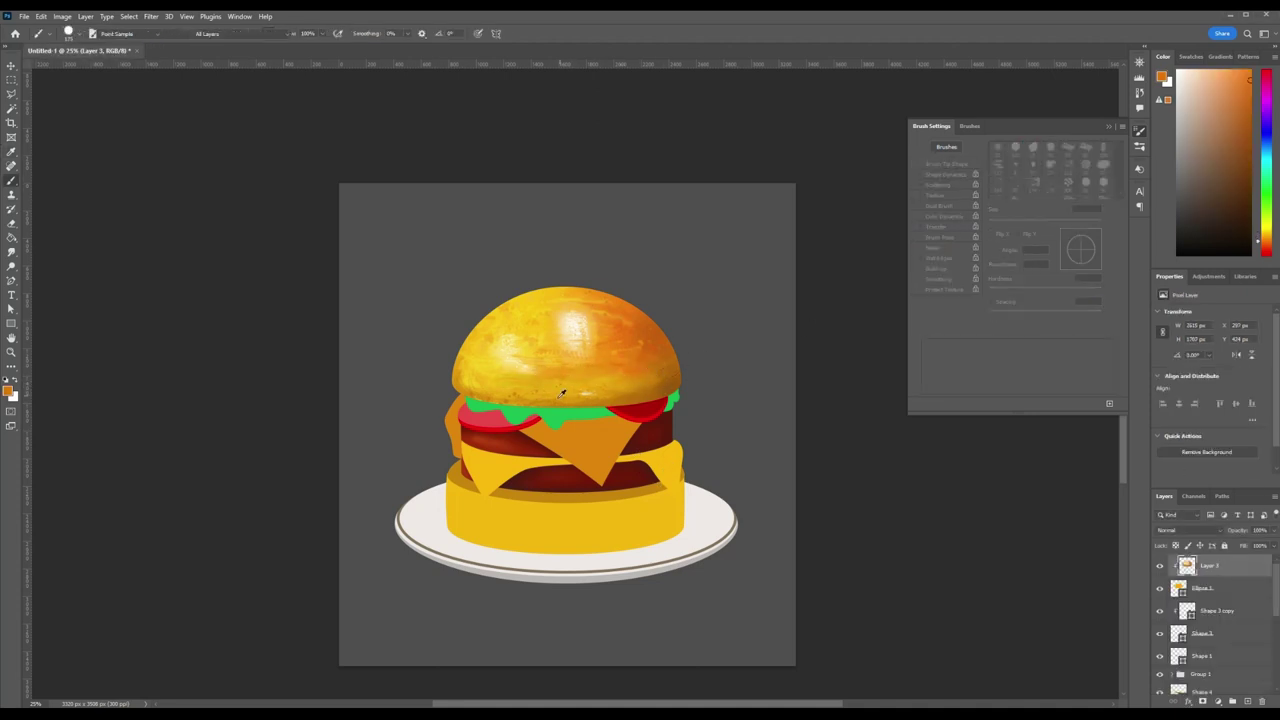
left_click(596, 381, "alt")
left_click(632, 397, "alt")
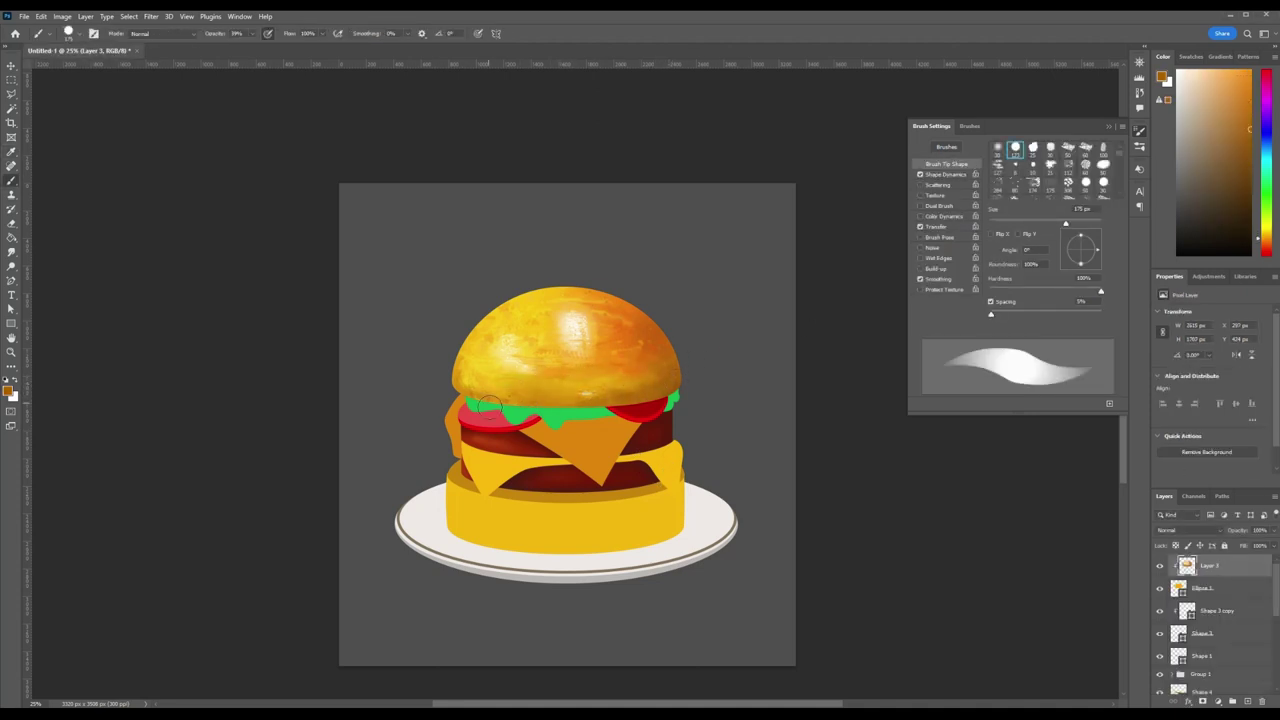
key("bracketleft")
key("bracketleft")
key("bracketleft")
key("ctrl+plus")
left_click(473, 356, "alt")
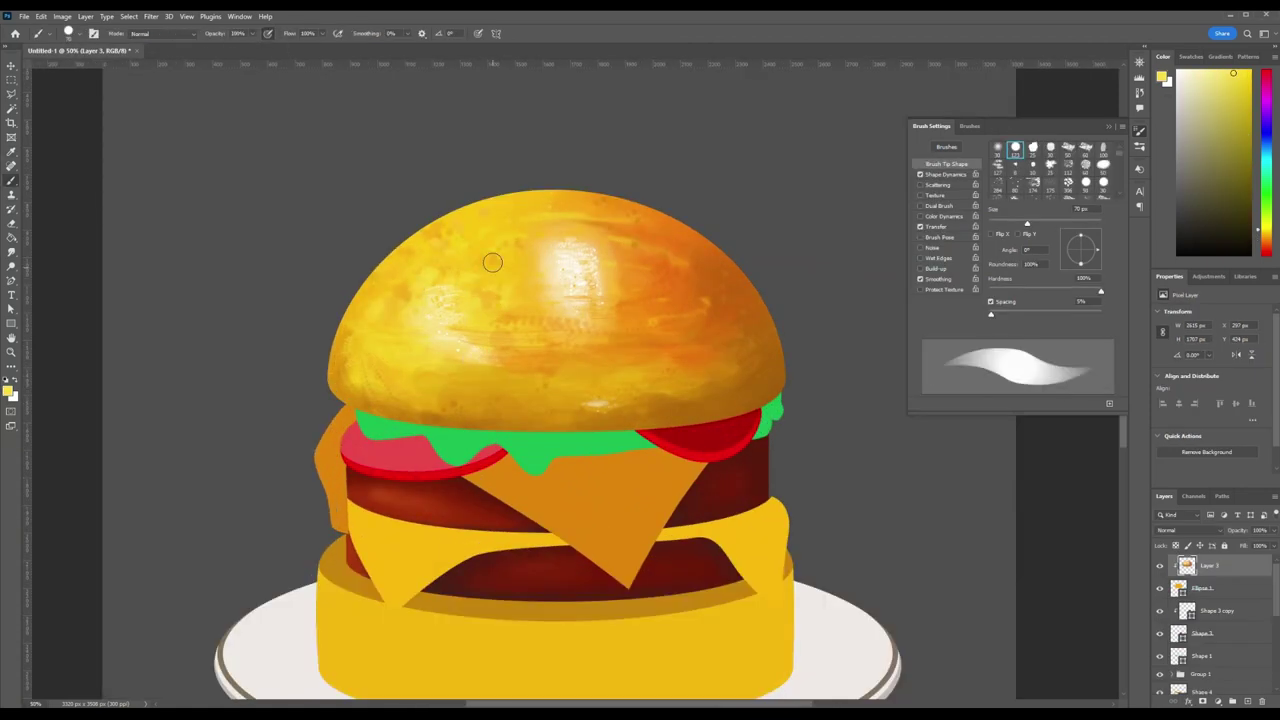
- Paint near-white highlight strokes on the bun's left side, then add an empty Layer 4
key("alt")
left_click(501, 349, "alt")
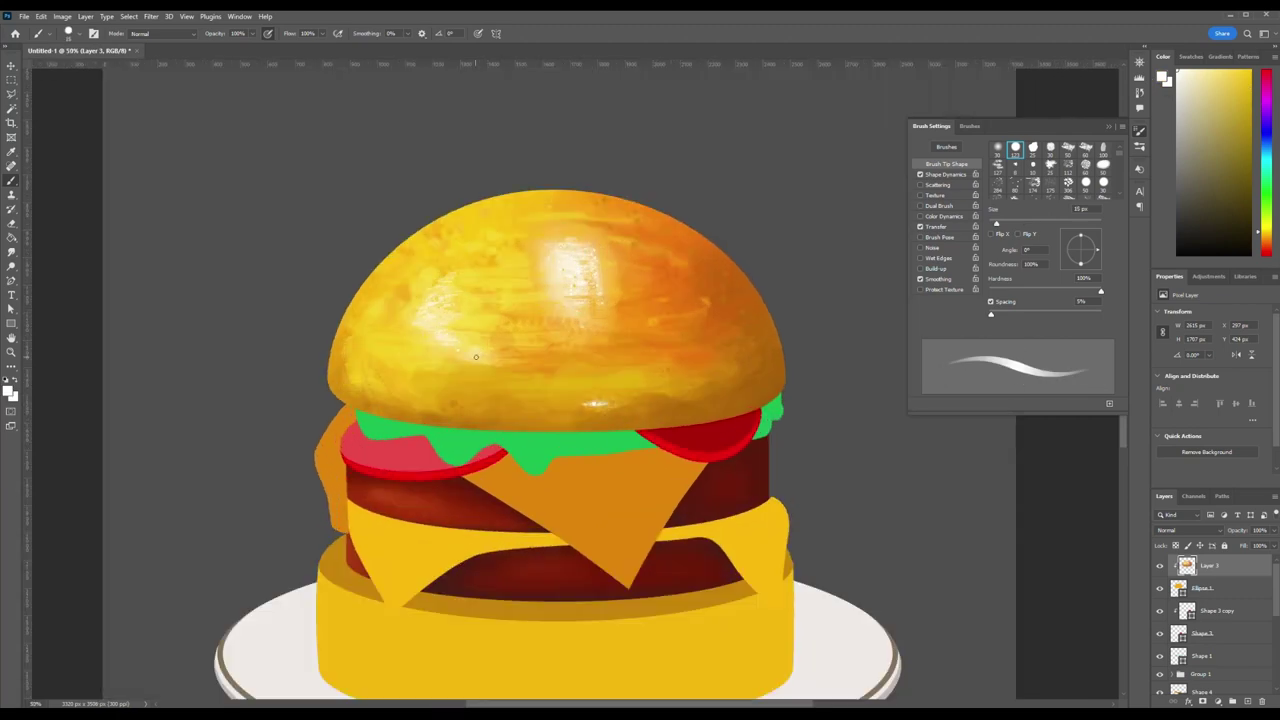
key("F5")
left_click_drag(400, 290, 477, 363)
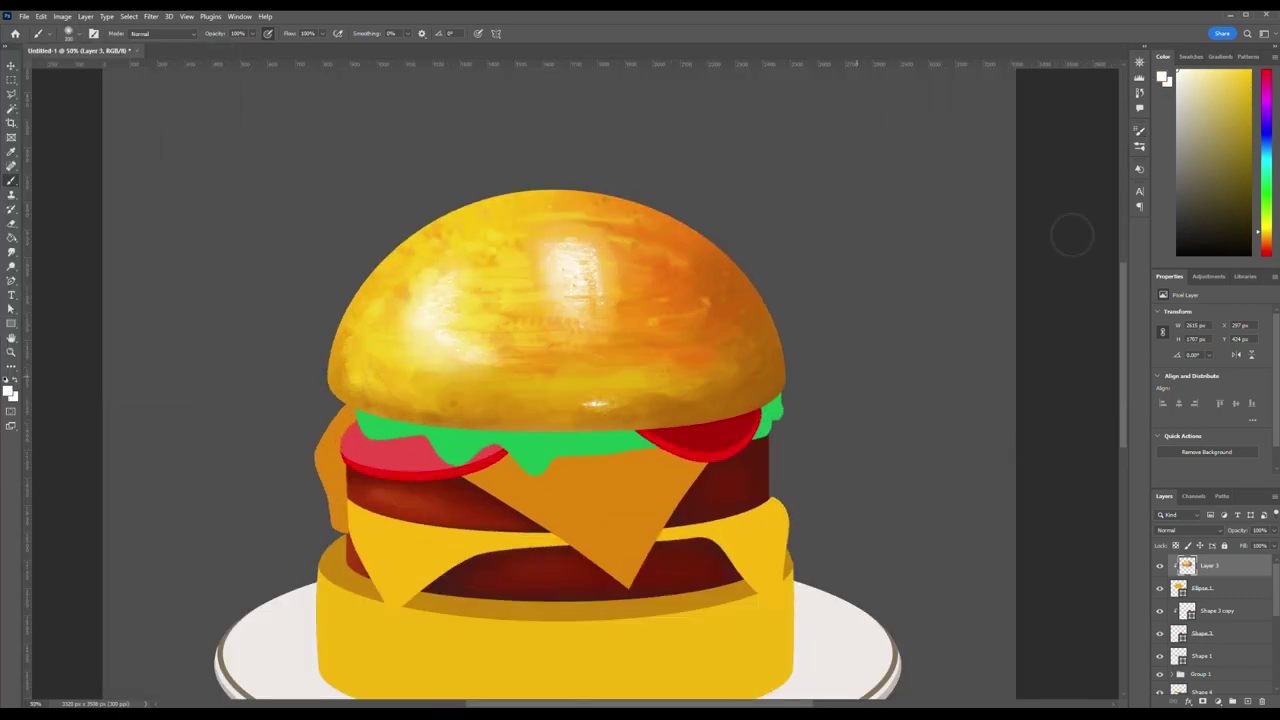
left_click(757, 398, "alt")
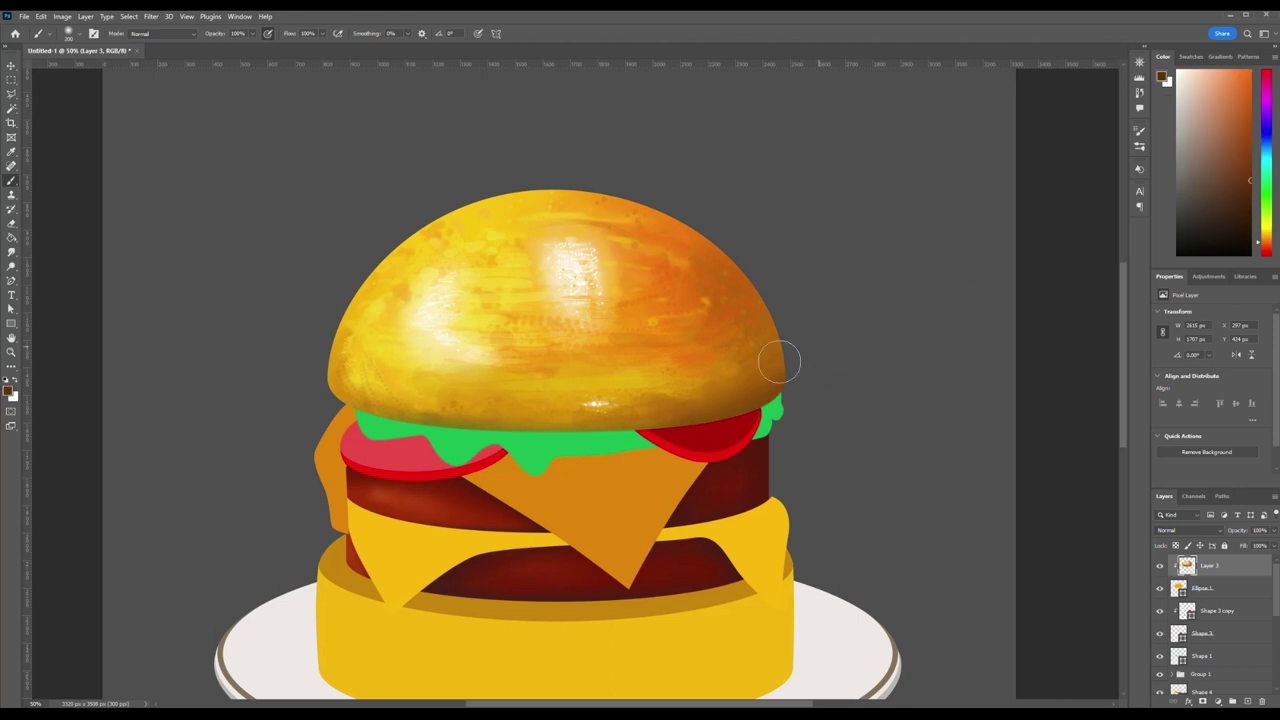
key("x")
scroll(415, 270, "up", 1)
key("ctrl+shift+alt+n")
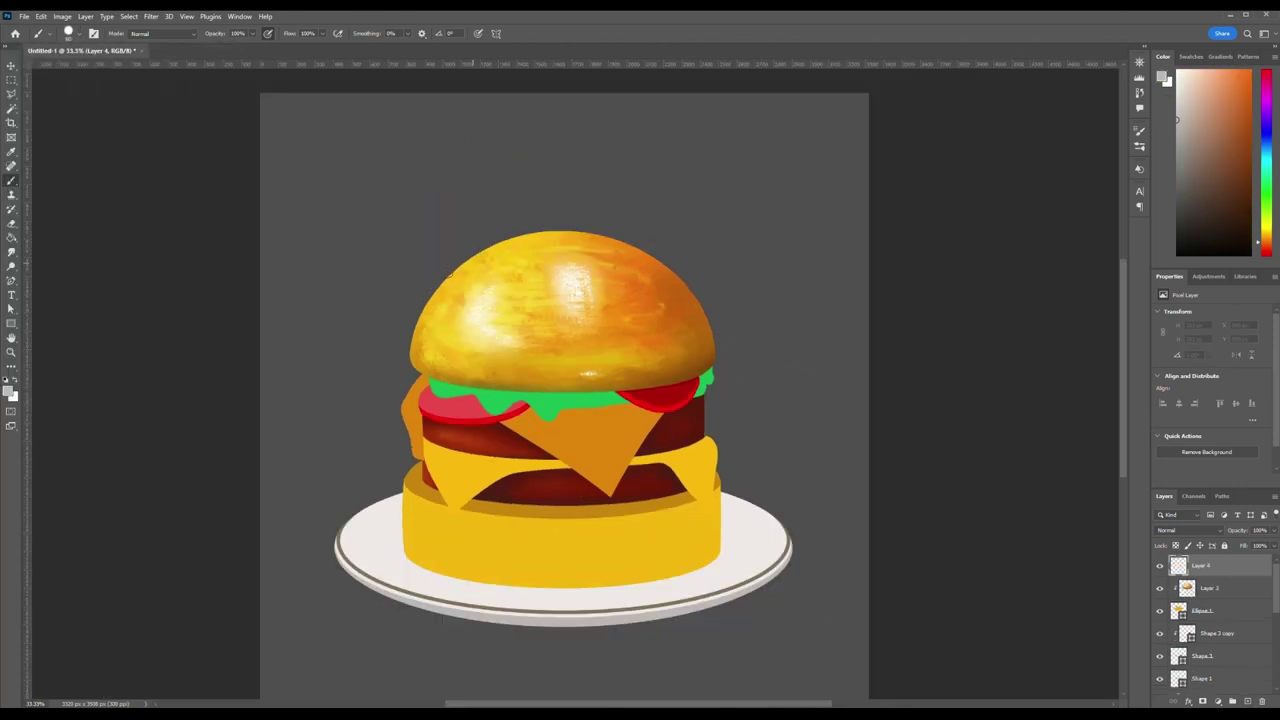
- Paint eight sesame seeds across the top bun, three of them at its upper right
left_click_drag(427, 292, 395, 215)
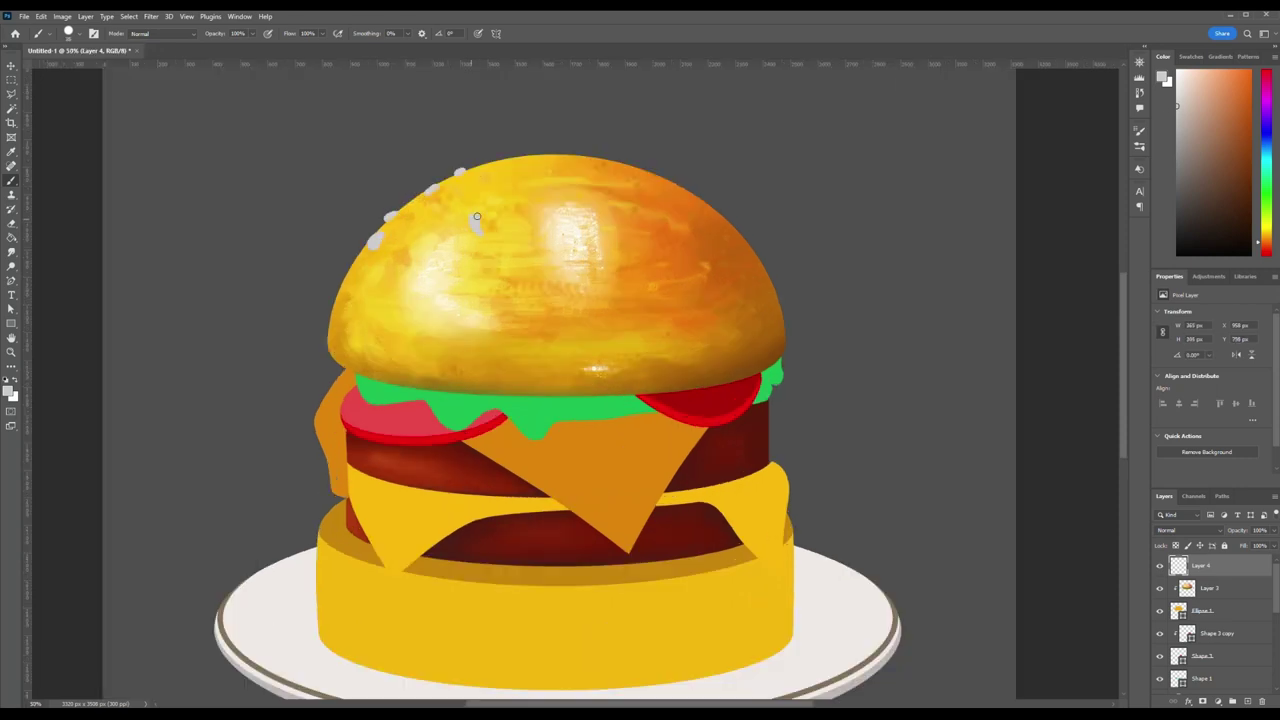
left_click_drag(563, 237, 567, 246)
left_click_drag(600, 238, 667, 259)
left_click_drag(630, 202, 640, 206)
left_click_drag(570, 188, 582, 191)
left_click_drag(530, 181, 540, 183)
left_click_drag(696, 227, 701, 224)
left_click_drag(713, 213, 718, 210)
left_click_drag(732, 232, 739, 235)
- Dab white highlights onto the first sesame seeds on the left of the bun
left_click(757, 214, "alt")
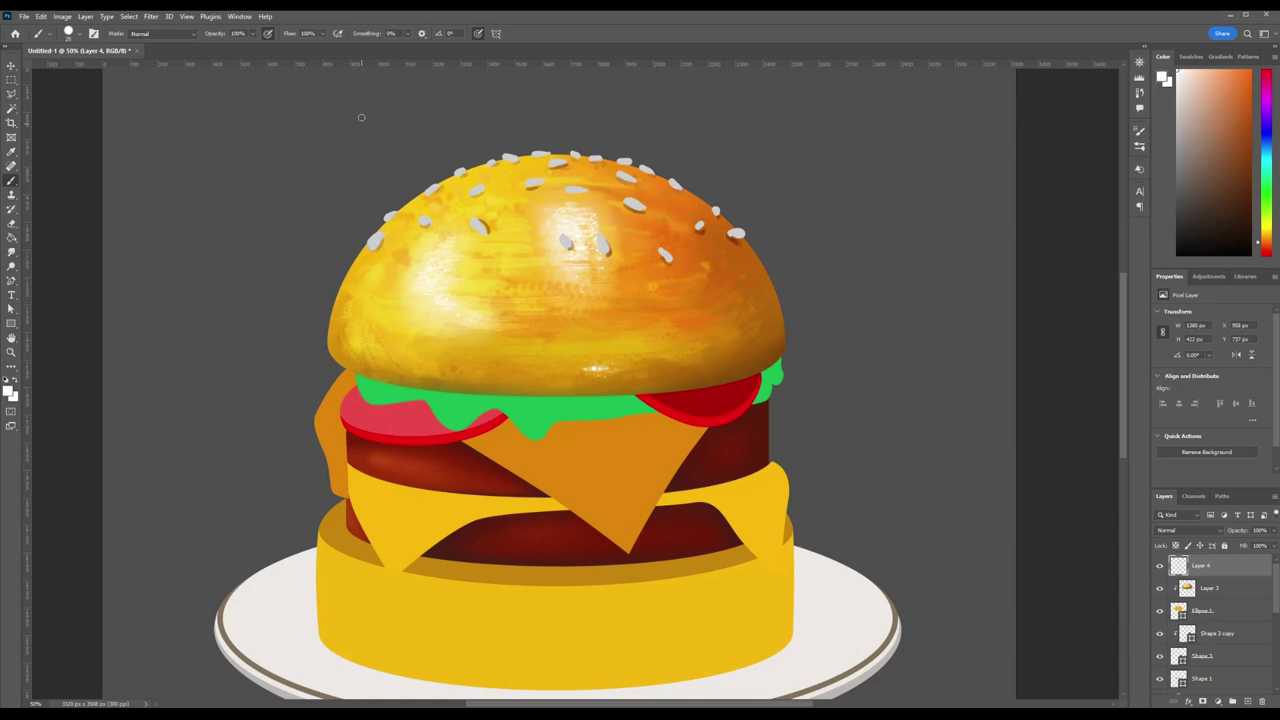
scroll(603, 546, "up", 5, "alt")
scroll(580, 463, "down", 1, "alt")
left_click(380, 278)
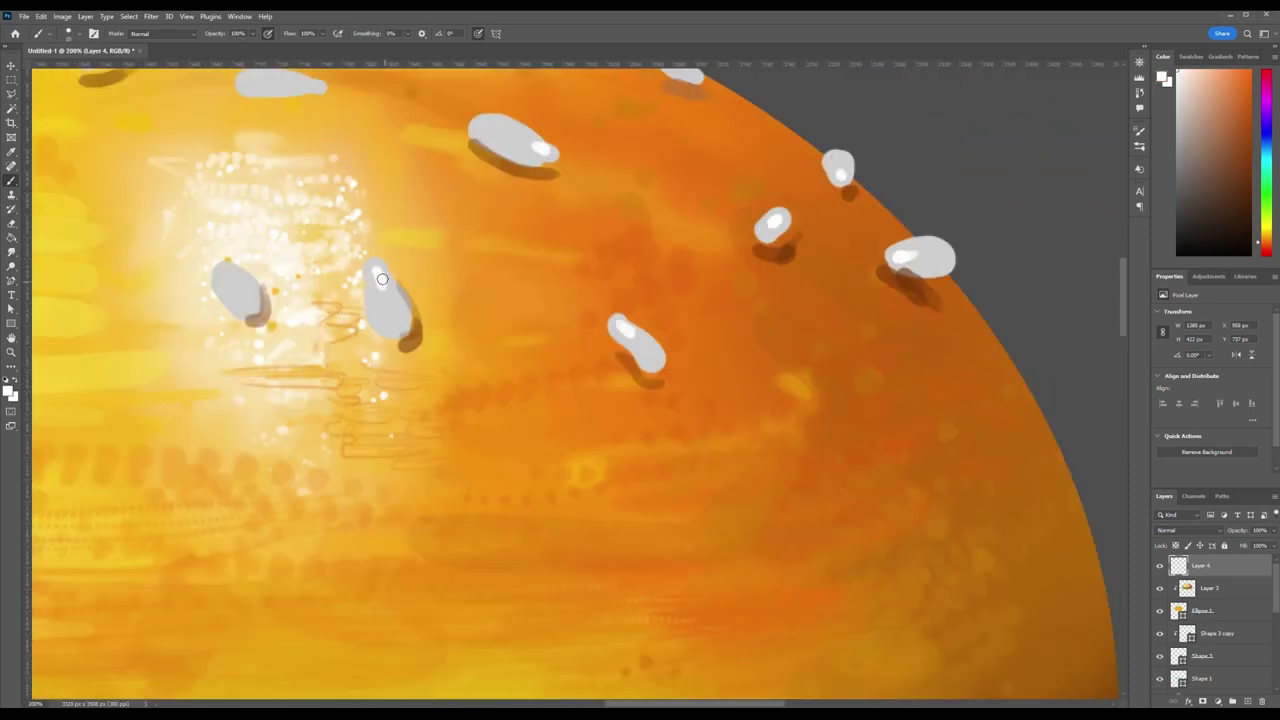
scroll(462, 420, "down", 1, "alt")
left_click_drag(462, 420, 488, 442)
left_click(330, 236)
left_click(100, 268)
- Add white highlights to the remaining sesame seeds across the bun
left_click_drag(130, 420, 570, 445)
left_click(329, 406)
left_click(355, 280)
left_click(461, 212)
left_click(775, 139)
left_click(916, 140)
left_click_drag(900, 300, 650, 300)
left_click(850, 161)
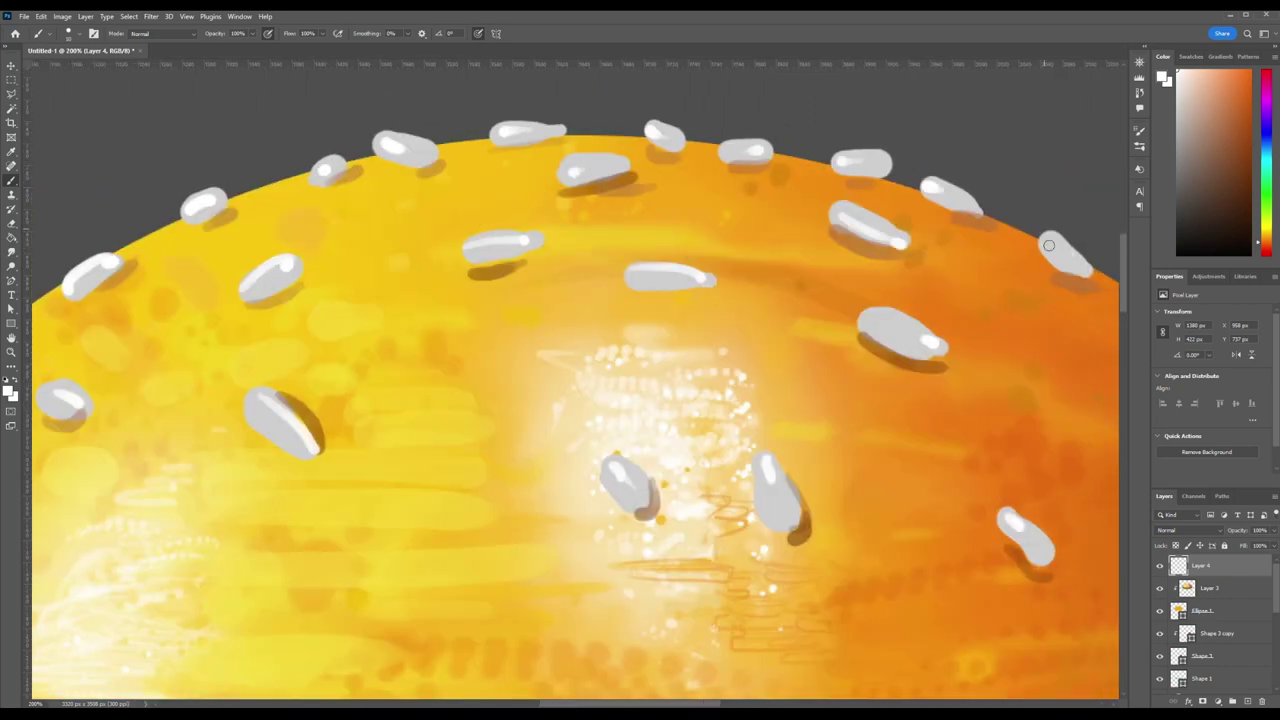
- Touch up around the seeds in bun orange with the Eraser, then choose near-white paint
scroll(915, 347, "down", 5)
scroll(571, 385, "up", 4, "alt")
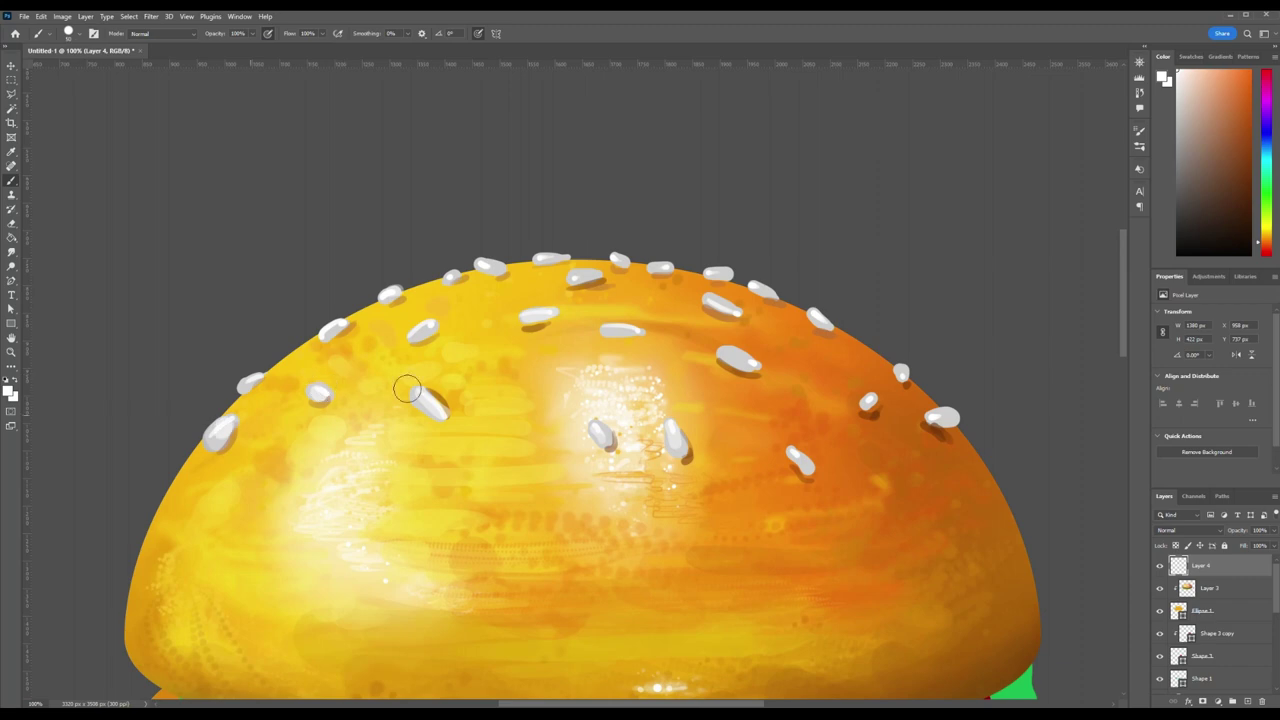
scroll(318, 340, "down", 3)
scroll(294, 406, "up", 2)
left_click(643, 346, "alt")
key("e")
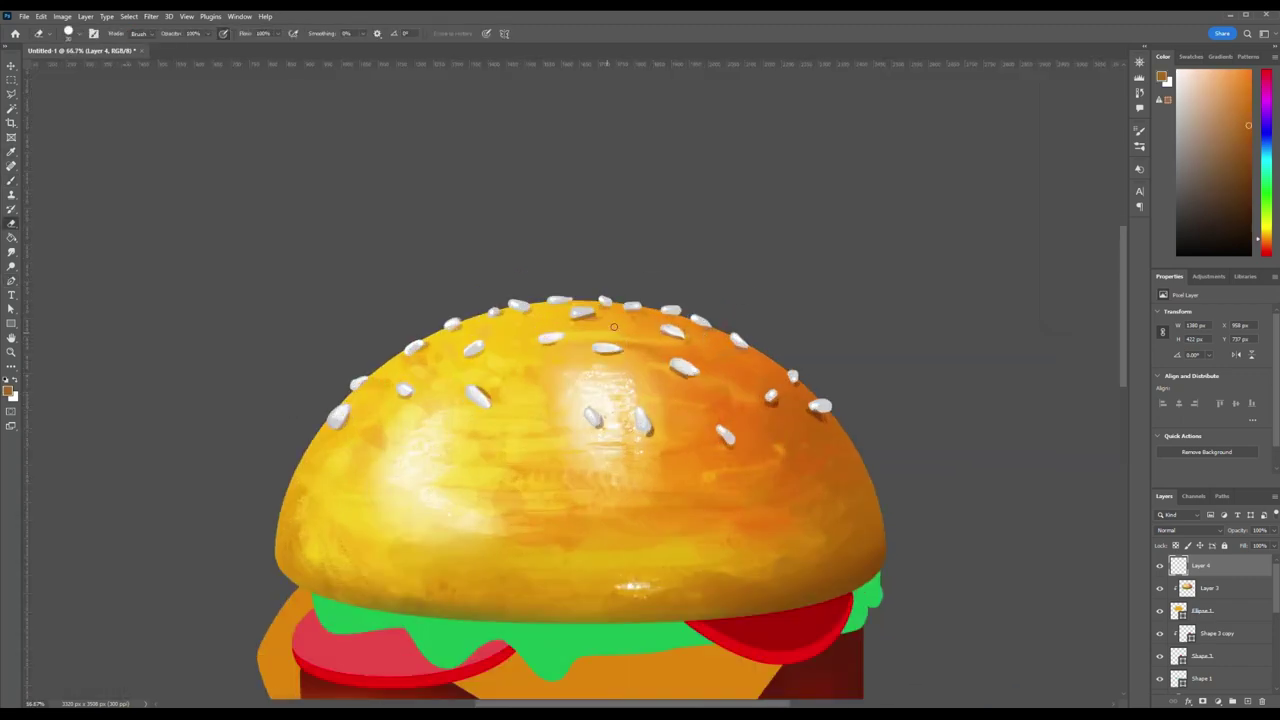
key("b")
scroll(580, 400, "down", 2)
left_click(676, 380, "alt")
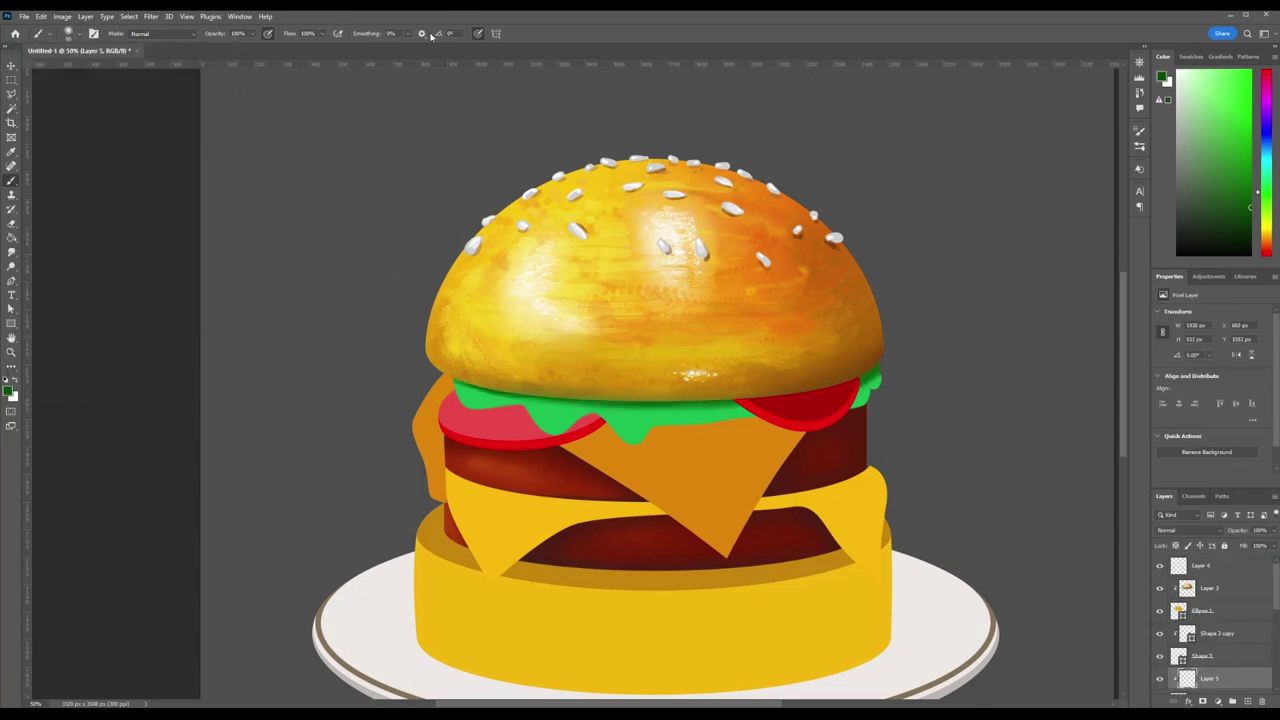
- Paint a green lettuce drip over the cheese and make Layer 4 the active layer
key("b")
right_click(903, 380)
key("Escape")
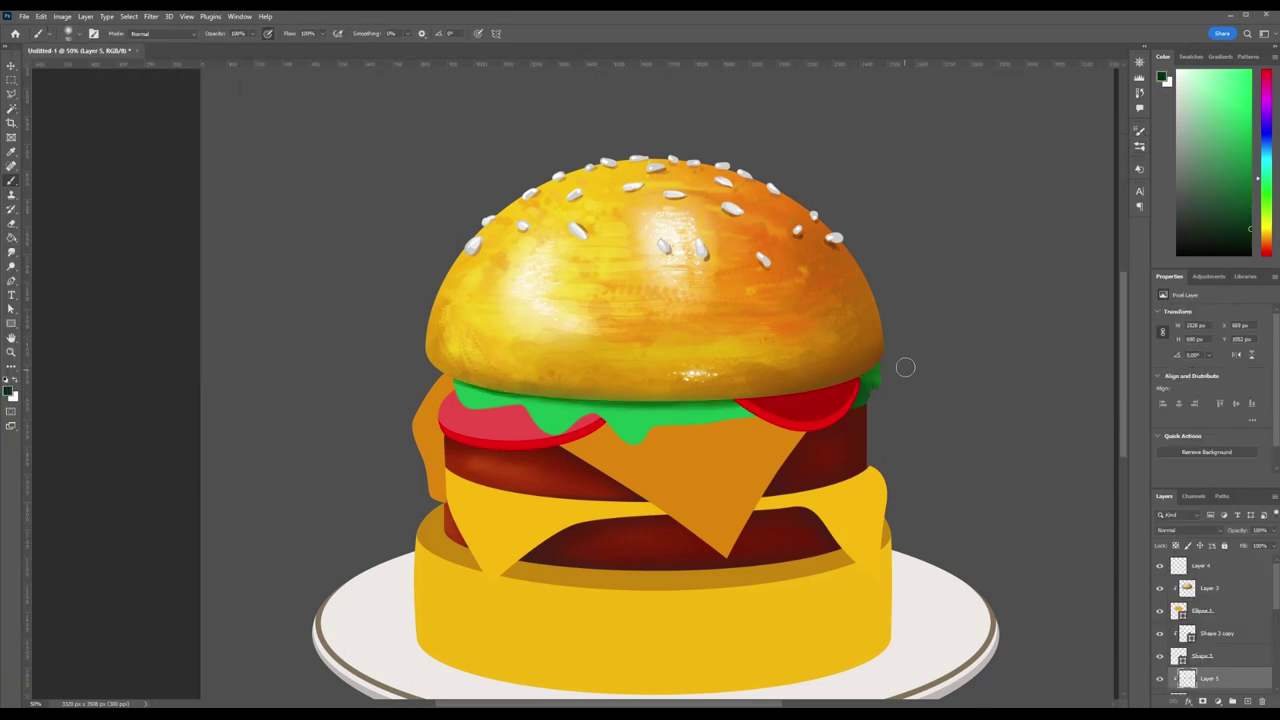
left_click_drag(643, 438, 560, 415)
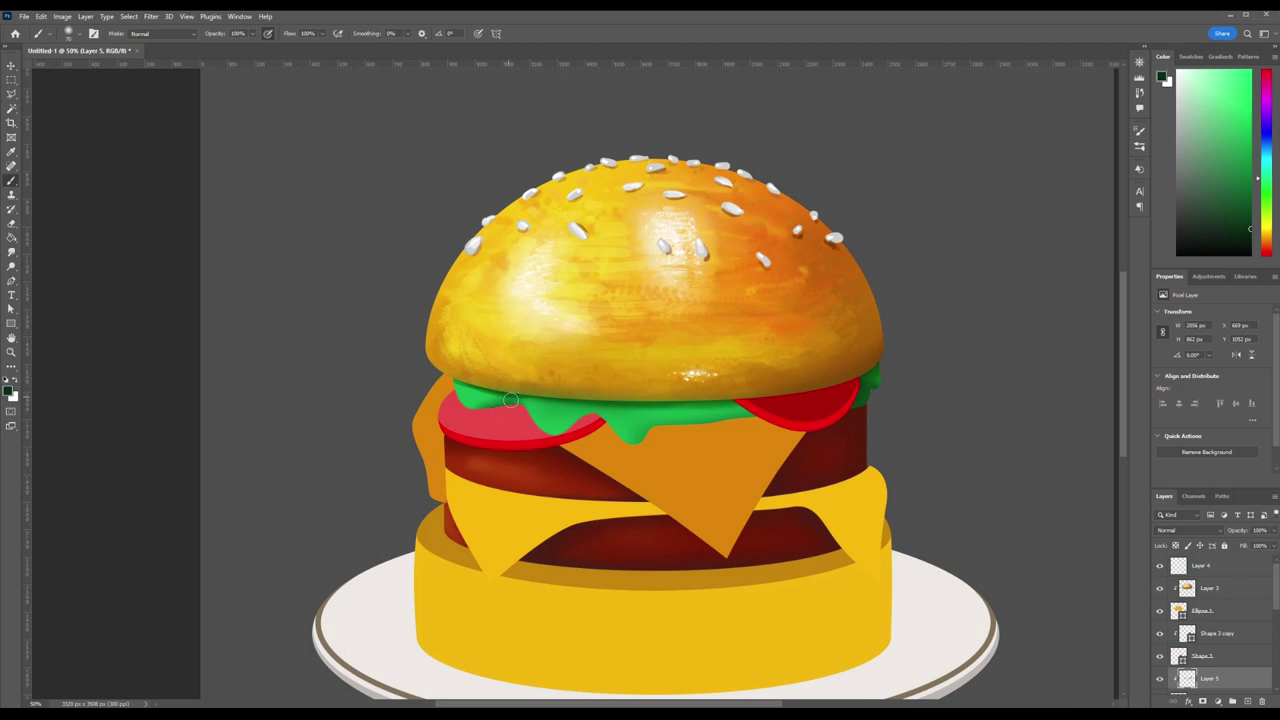
left_click(1185, 633)
left_click(1185, 566)
- Paint light green highlights along the lettuce's left and right edges
left_click(509, 387, "alt")
left_click_drag(518, 388, 579, 416)
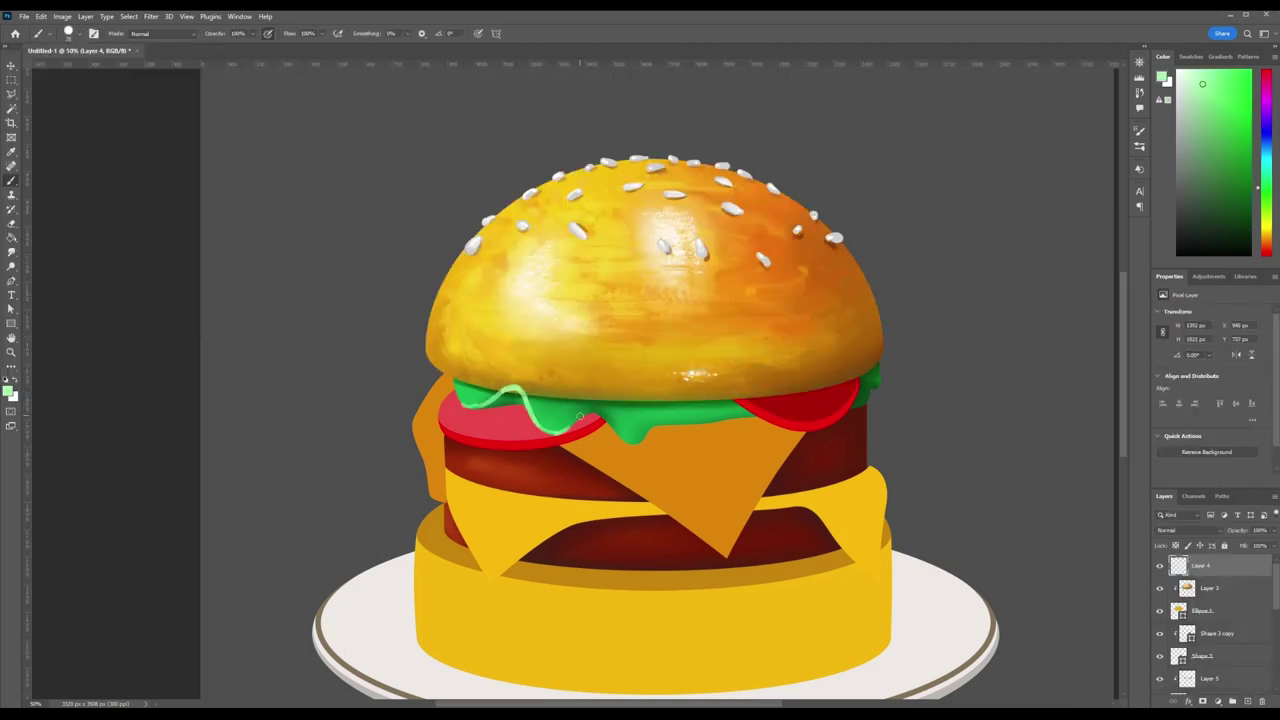
left_click_drag(705, 403, 667, 412)
left_click_drag(552, 402, 578, 421)
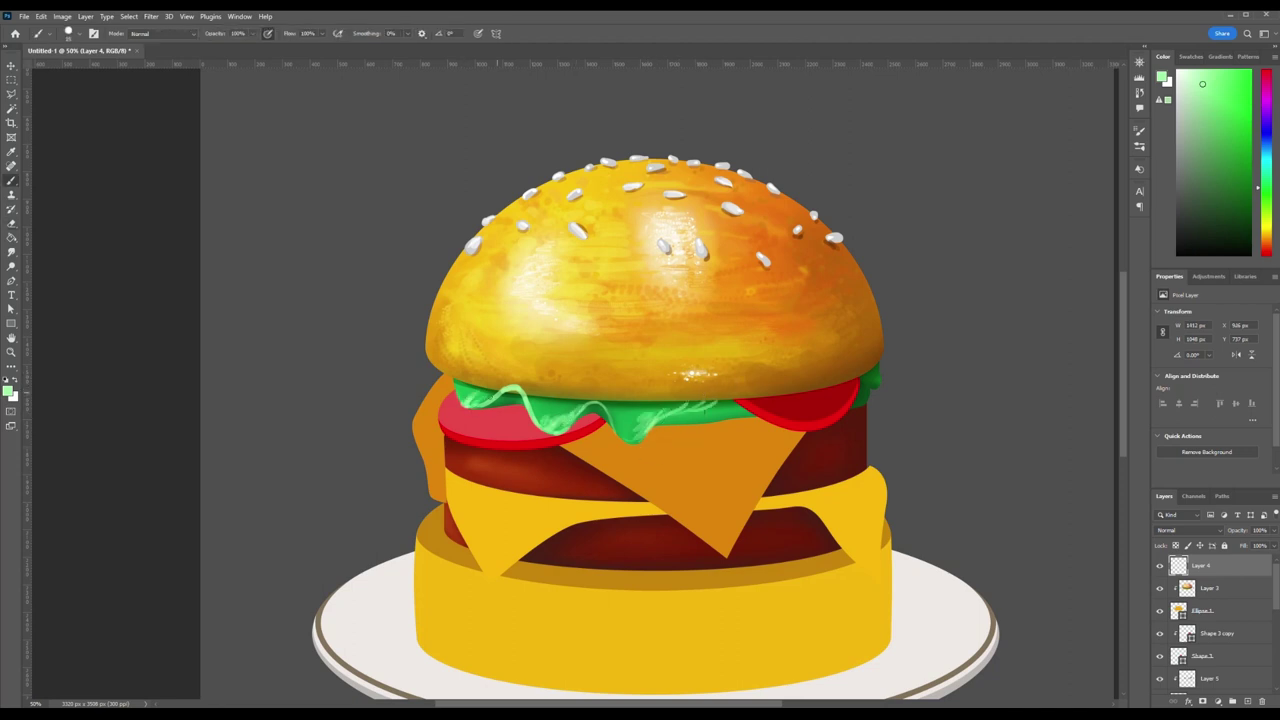
- Trace the lettuce fold and shade its lower edge with a darker sampled green
left_click(546, 401, "alt")
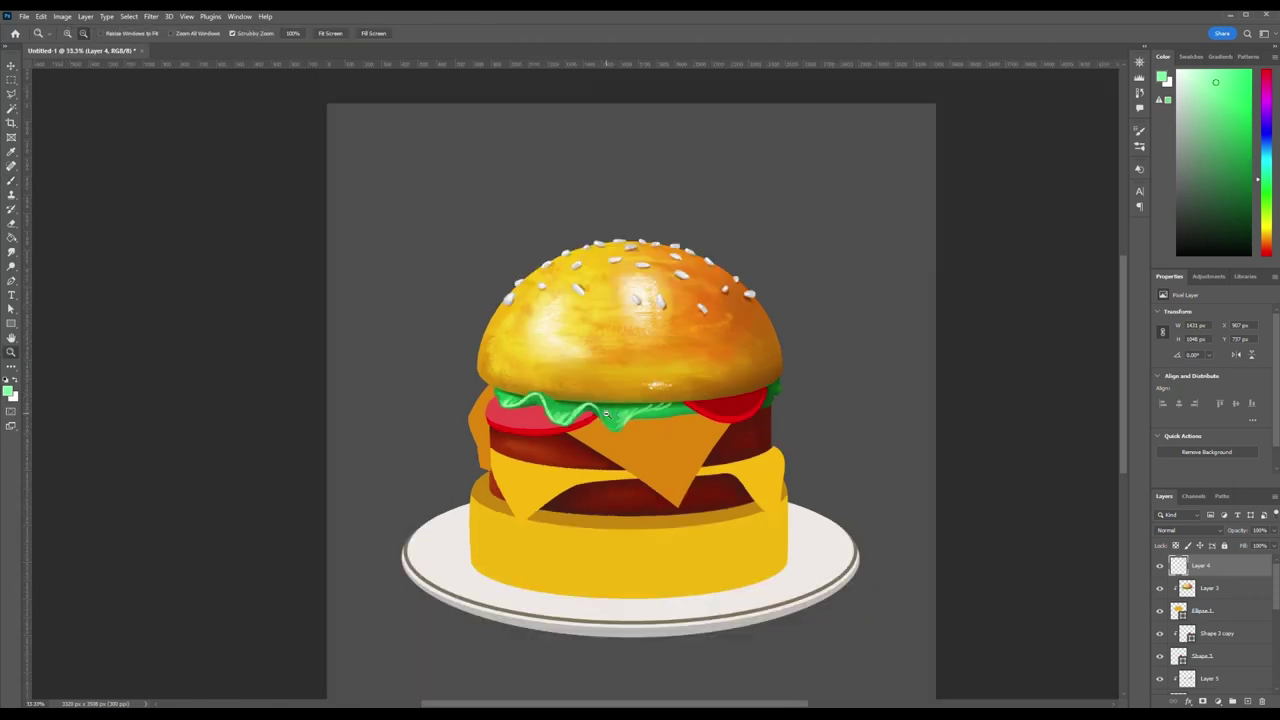
scroll(575, 420, "down", 2)
scroll(545, 365, "up", 5)
mouse_move(545, 365)
left_mouse_down()
mouse_move(655, 505)
mouse_move(798, 374)
left_mouse_up()
left_click(1060, 380, "alt")
left_click_drag(750, 432, 1080, 395)
left_click_drag(630, 395, 370, 425)
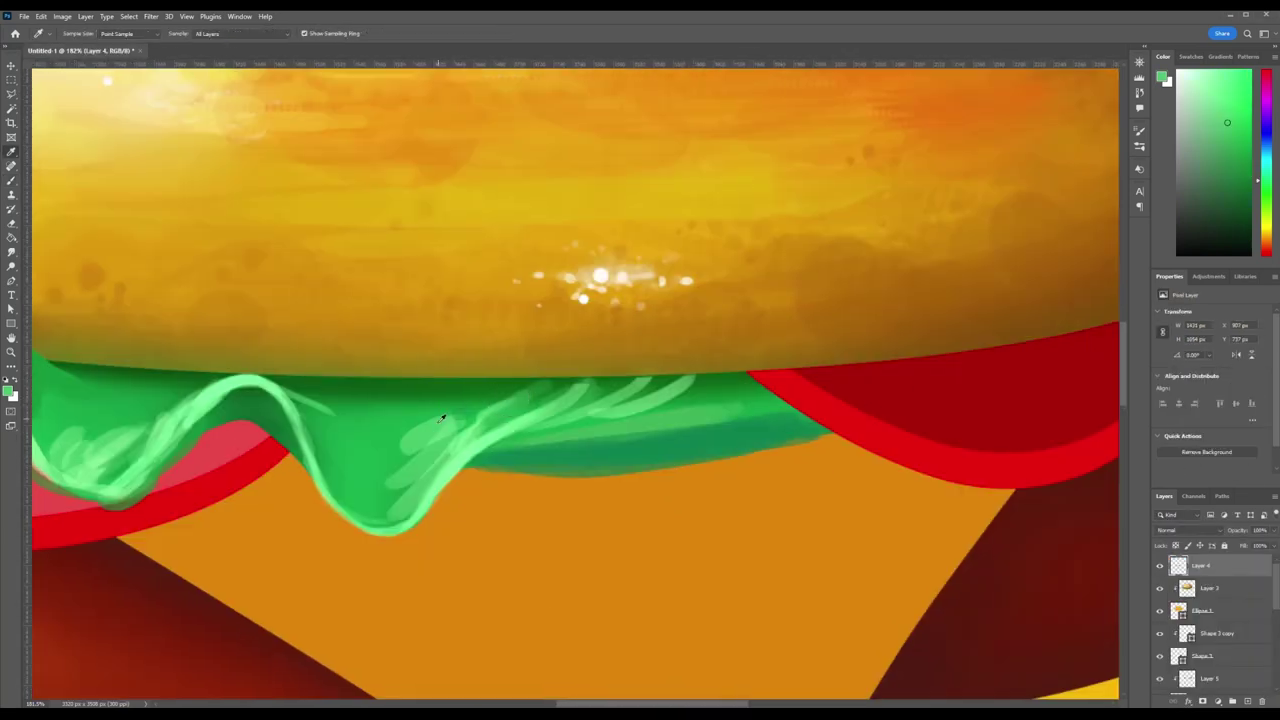
- Zoom out to see the whole burger, zoom back into its upper half, and pick a lighter green
key("ctrl+0")
key("ctrl+minus")
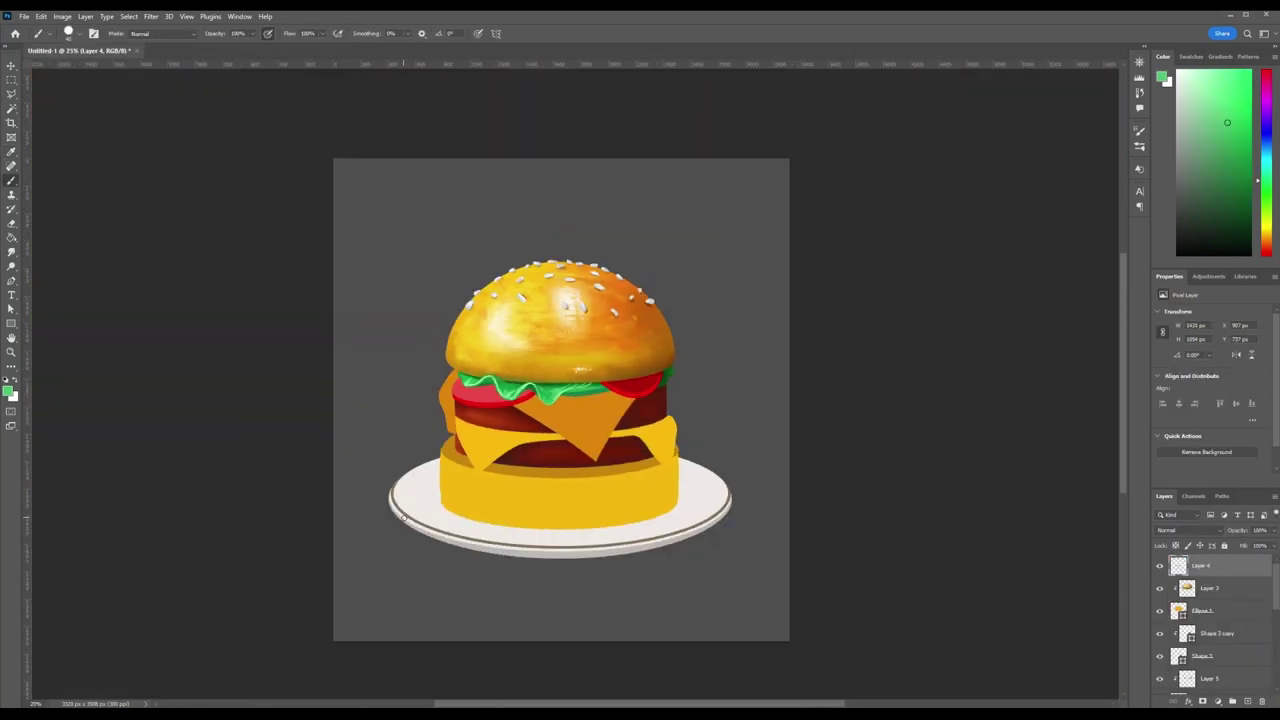
left_click(1139, 62)
key("ctrl+plus")
key("ctrl+plus")
key("ctrl+plus")
left_click(349, 360, "alt")
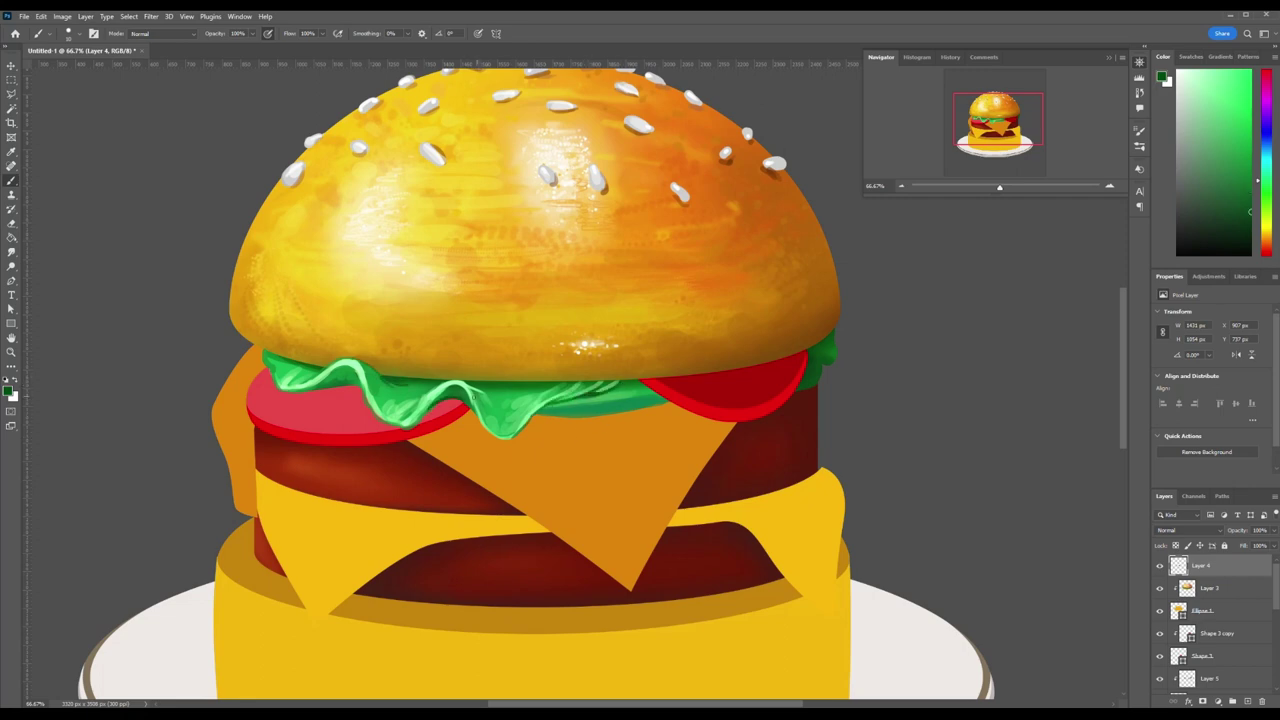
- Zoom in and paint light green highlights on the lettuce edge and its right drip
left_click(443, 396, "alt")
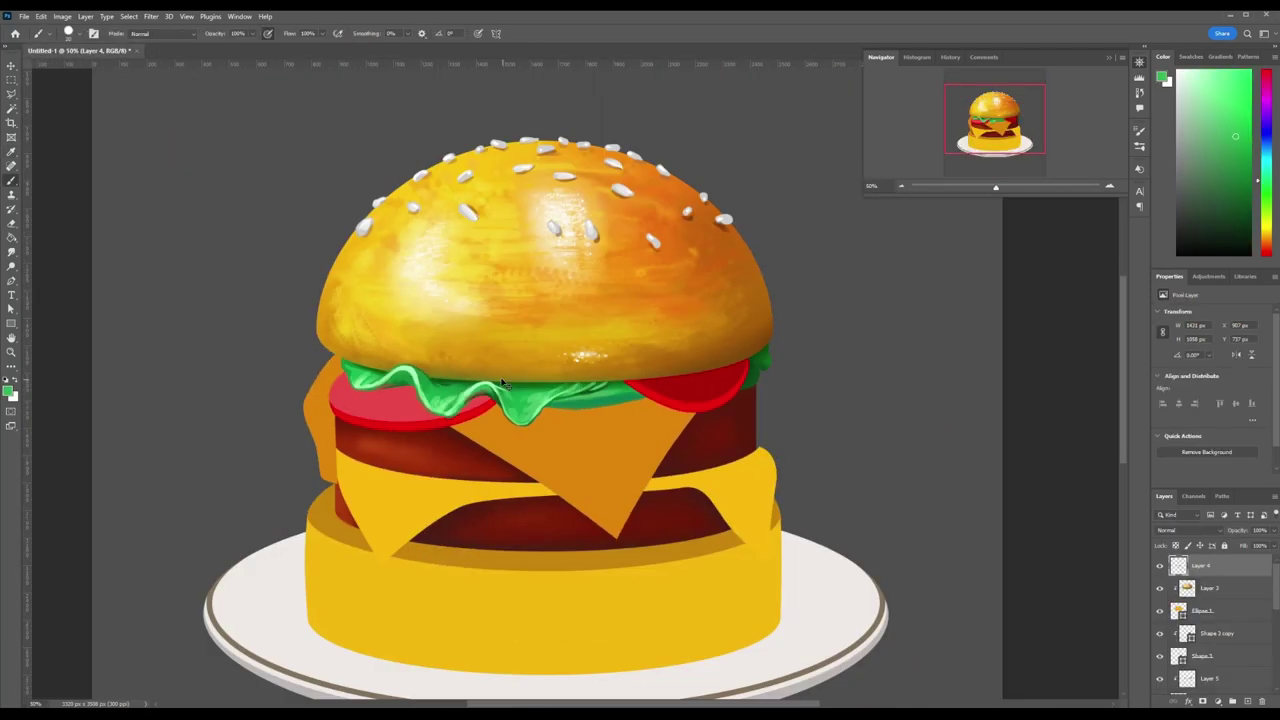
key("ctrl+plus")
left_click(305, 412, "alt")
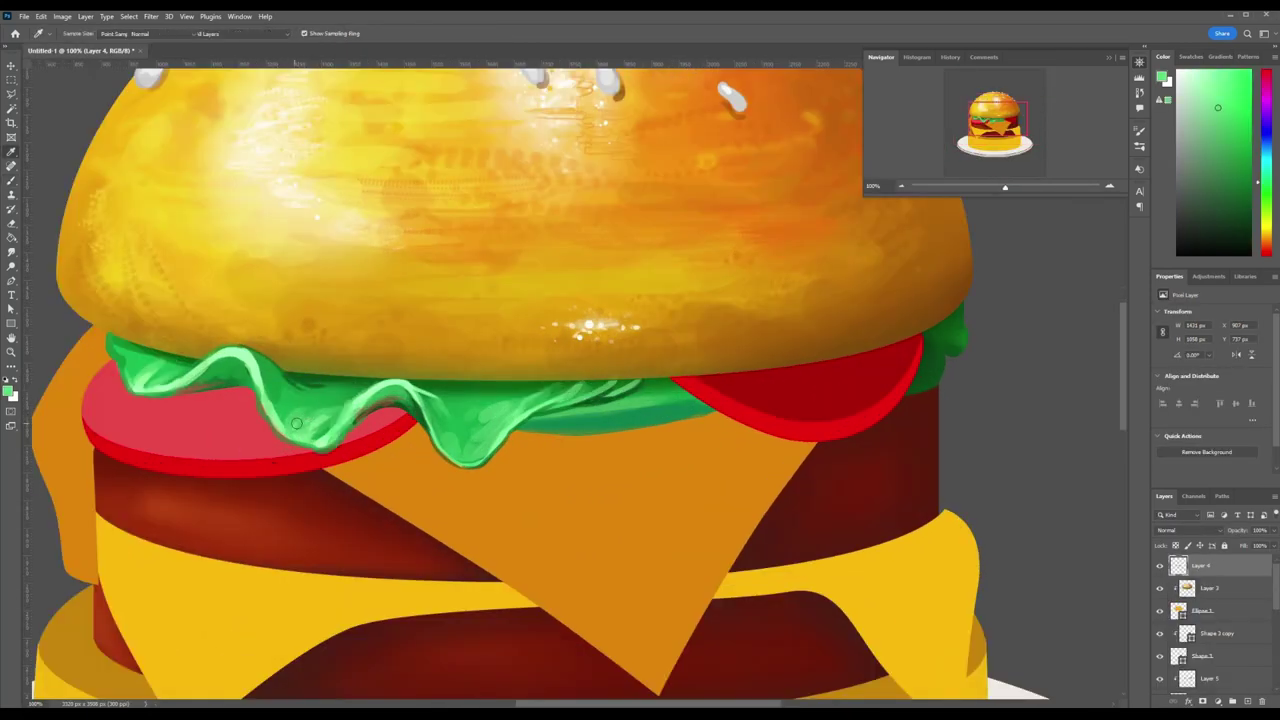
left_click_drag(262, 402, 350, 406)
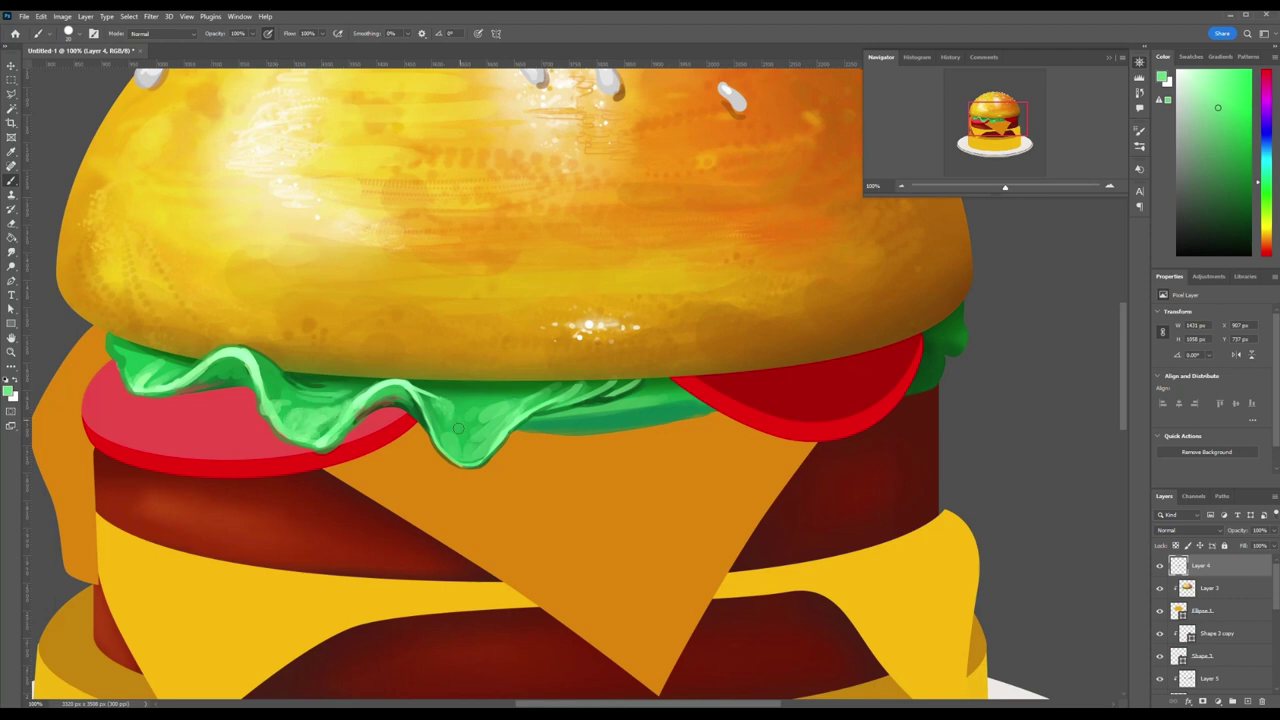
left_click_drag(467, 452, 511, 420)
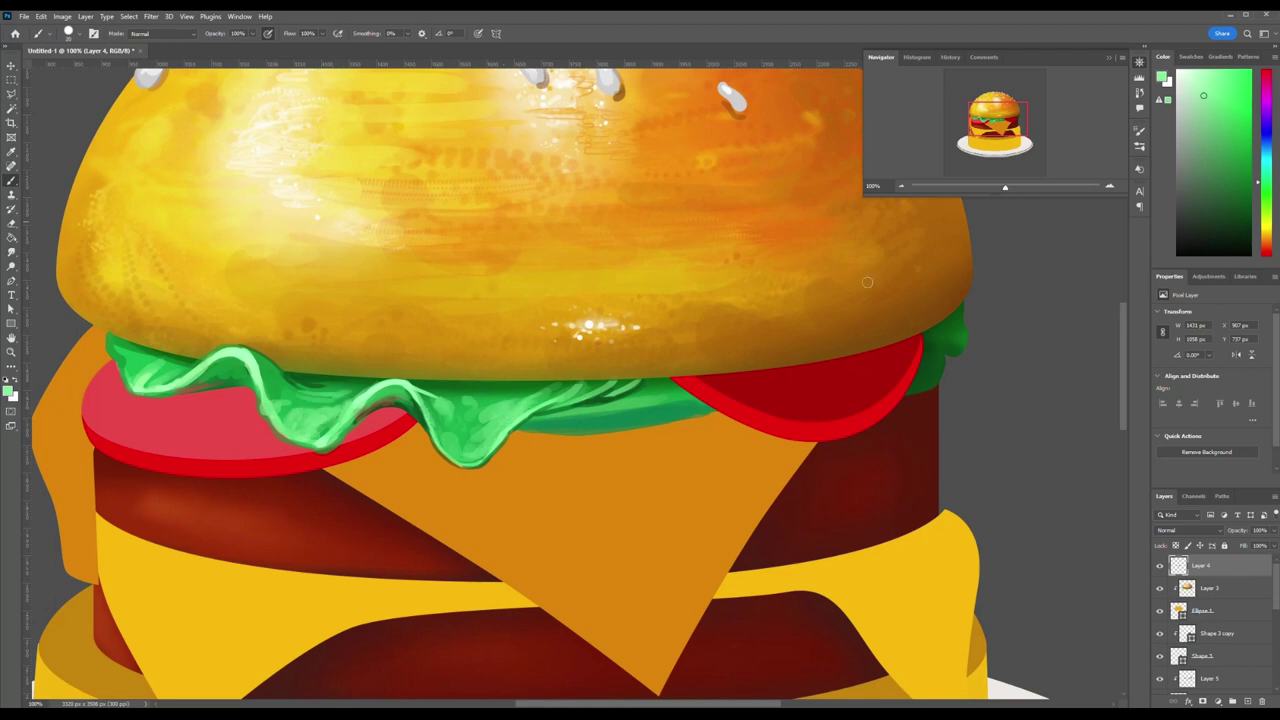
- Paint a dark green shadow along the lettuce's lower edge
left_click(660, 402, "alt")
left_click_drag(618, 436, 536, 433)
left_click_drag(677, 420, 580, 424)
left_click_drag(700, 402, 565, 420)
left_click_drag(684, 388, 612, 426)
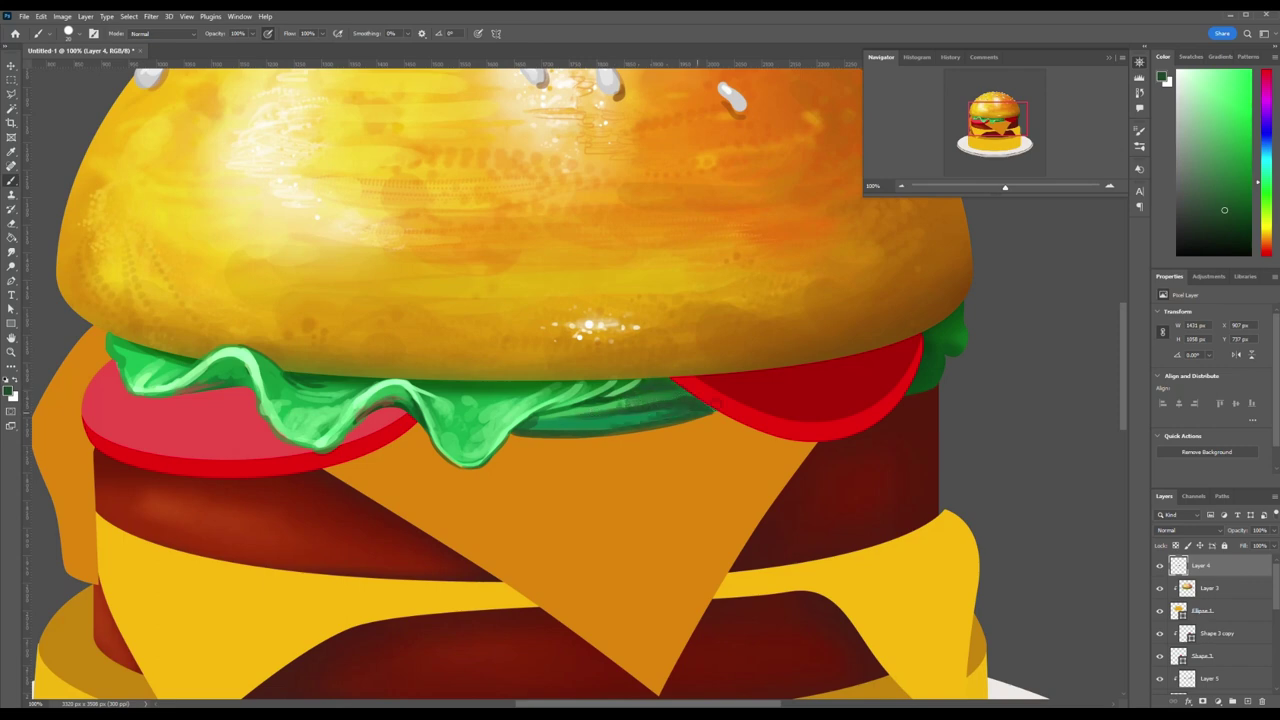
- Add lighter green strokes across the lettuce, especially on the left side, then zoom out
left_click(651, 400, "alt")
left_click_drag(676, 392, 575, 414)
left_click_drag(270, 370, 295, 400)
left_click_drag(204, 372, 234, 365)
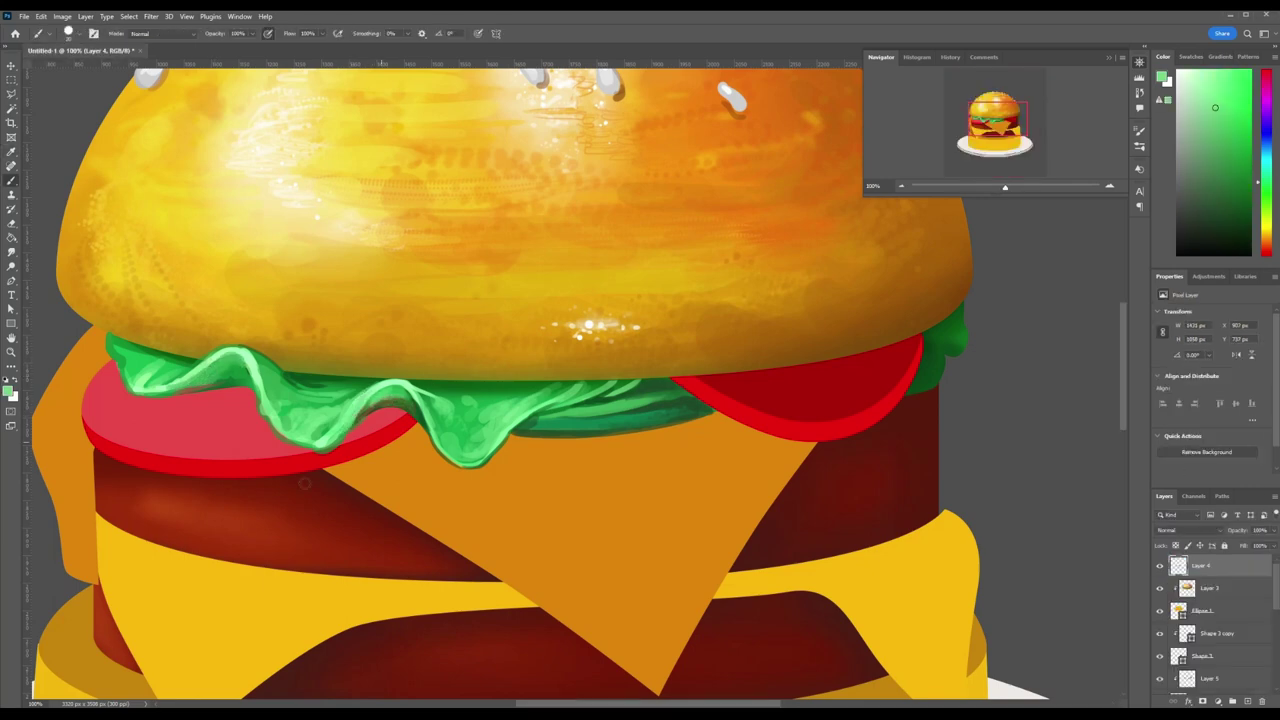
key("ctrl+minus")
key("ctrl+minus")
key("ctrl+minus")
scroll(519, 437, "up", 2)
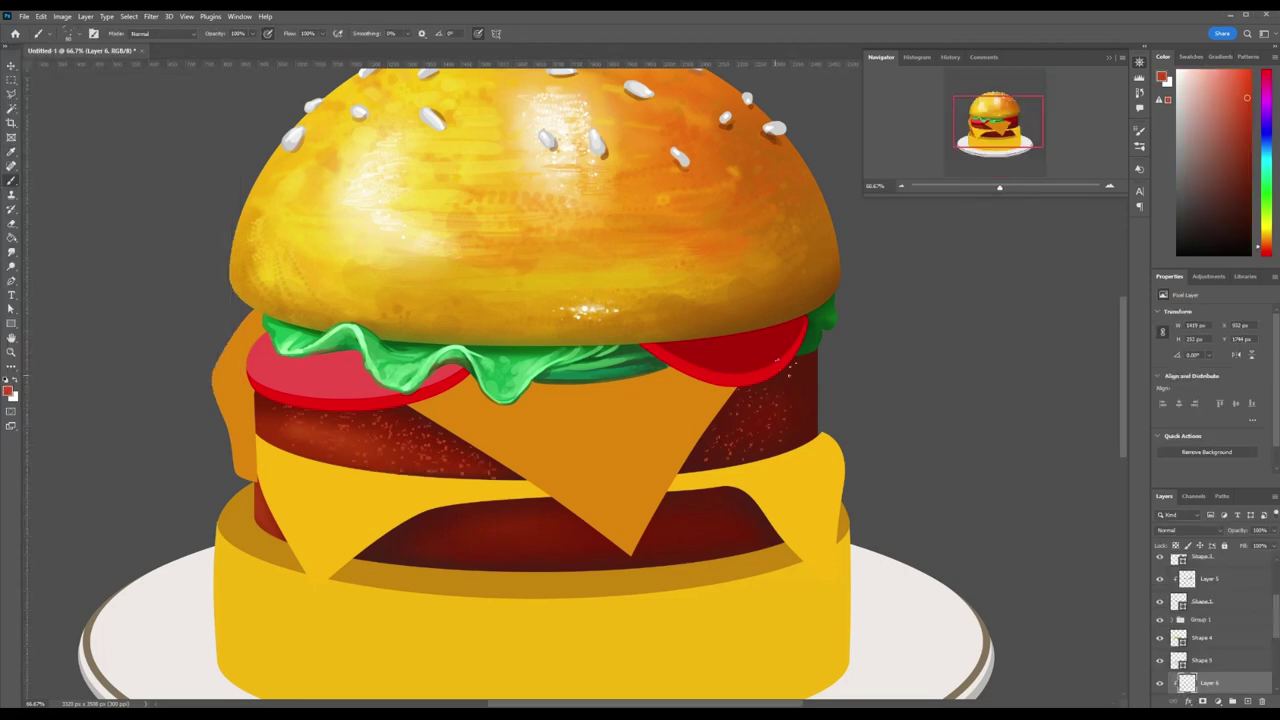
- Fade Layer 6's patty speckles to 46% opacity and paint dark brown flecks, erasing stray marks
left_click_drag(1250, 551, 1240, 549)
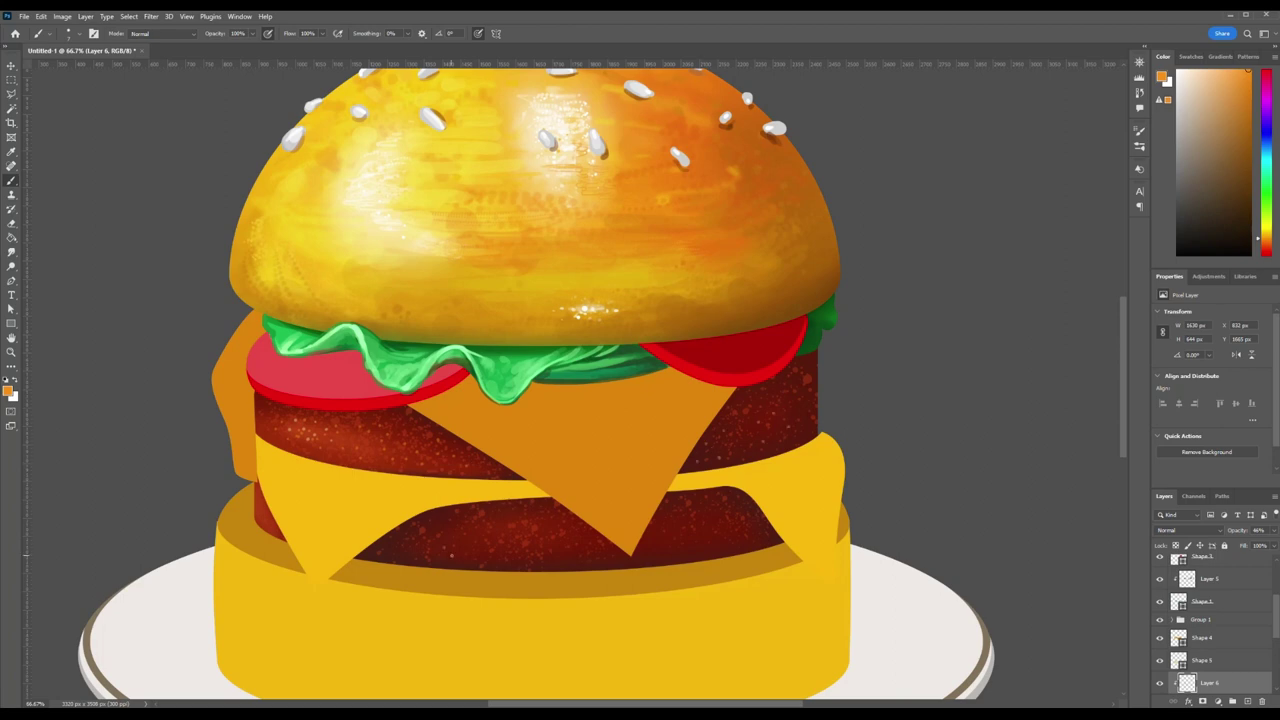
key("e")
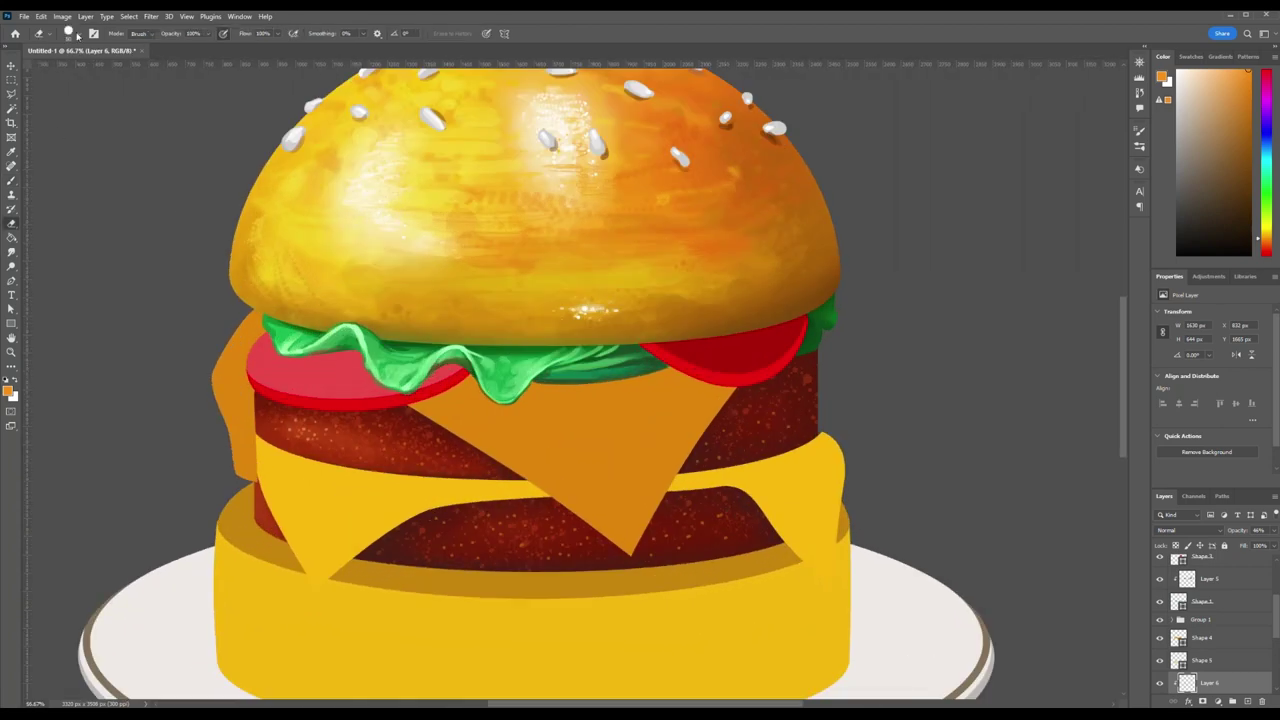
key("b")
left_click(1250, 198)
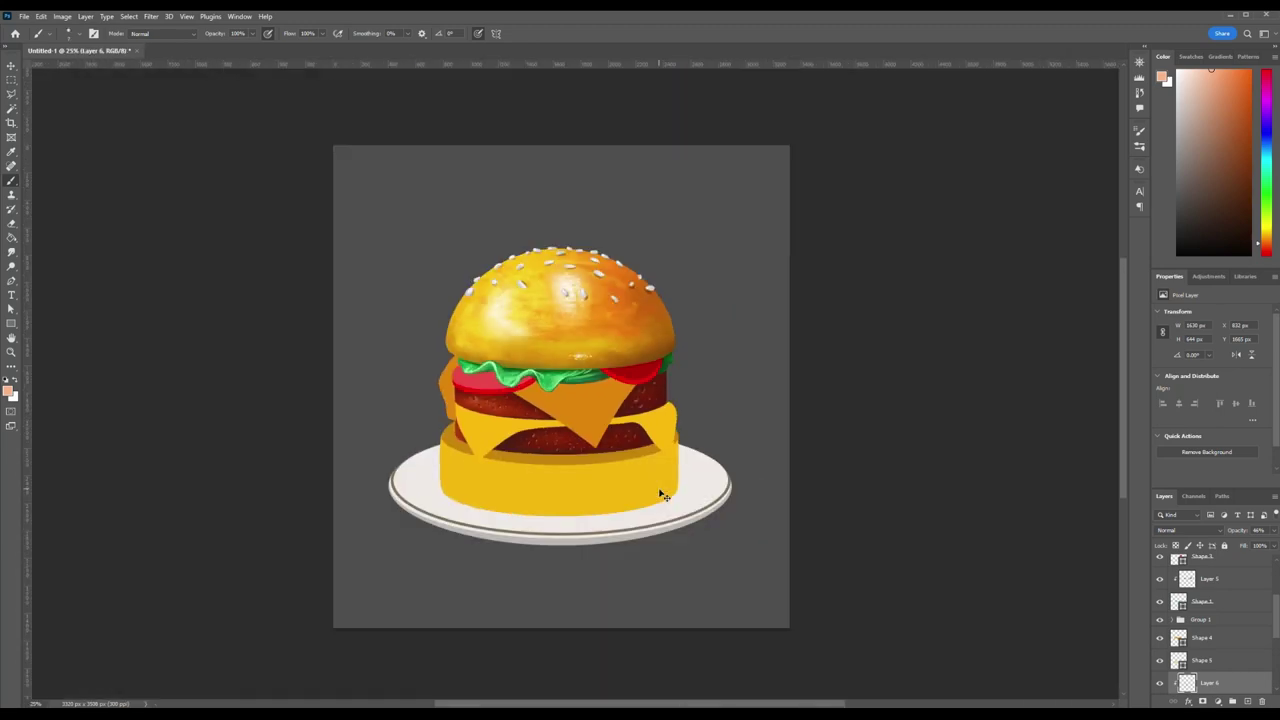
key("e")
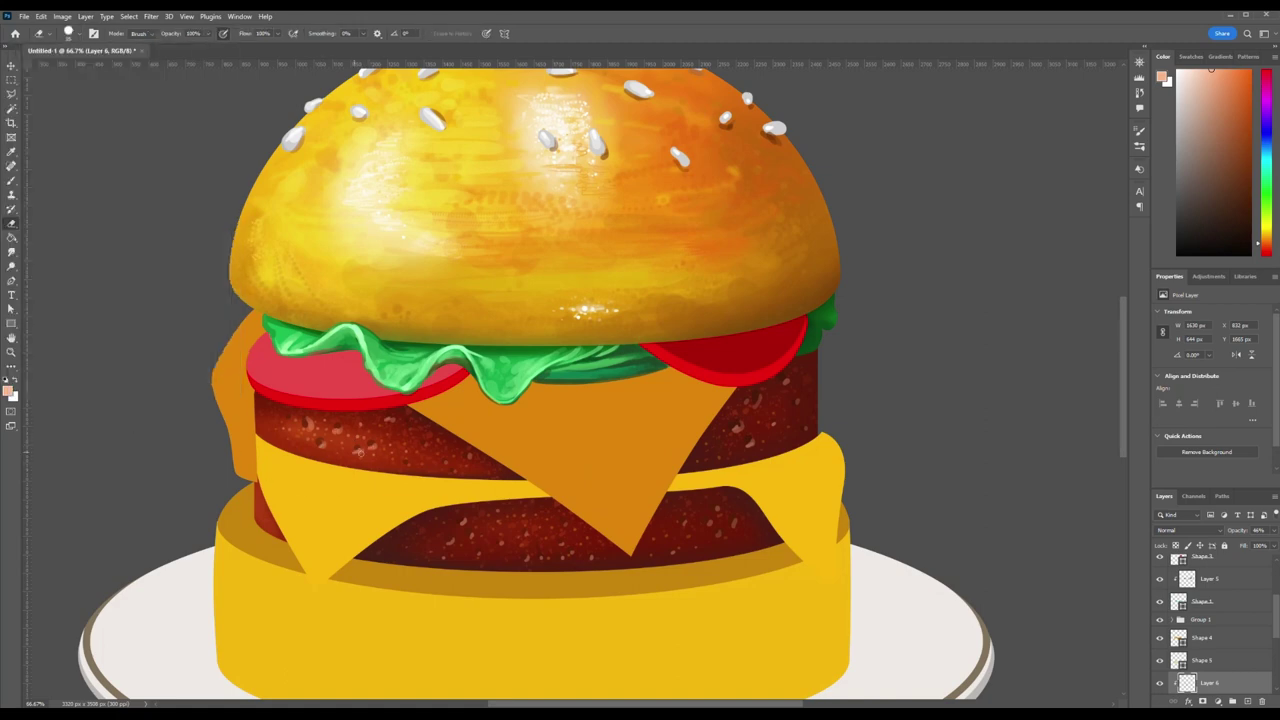
key("b")
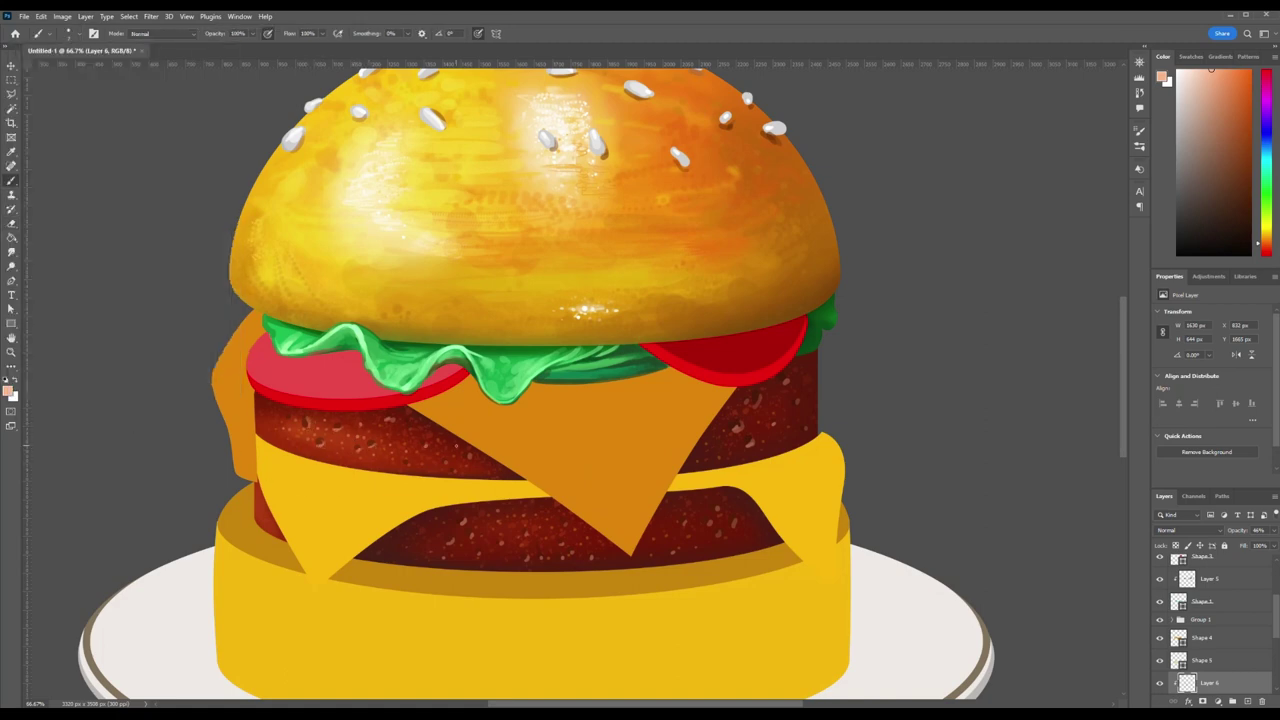
- Clean up the patty flecks close up, set white as paint colour, and select Layer 7
key("ctrl+plus")
key("e")
key("b")
key("x")
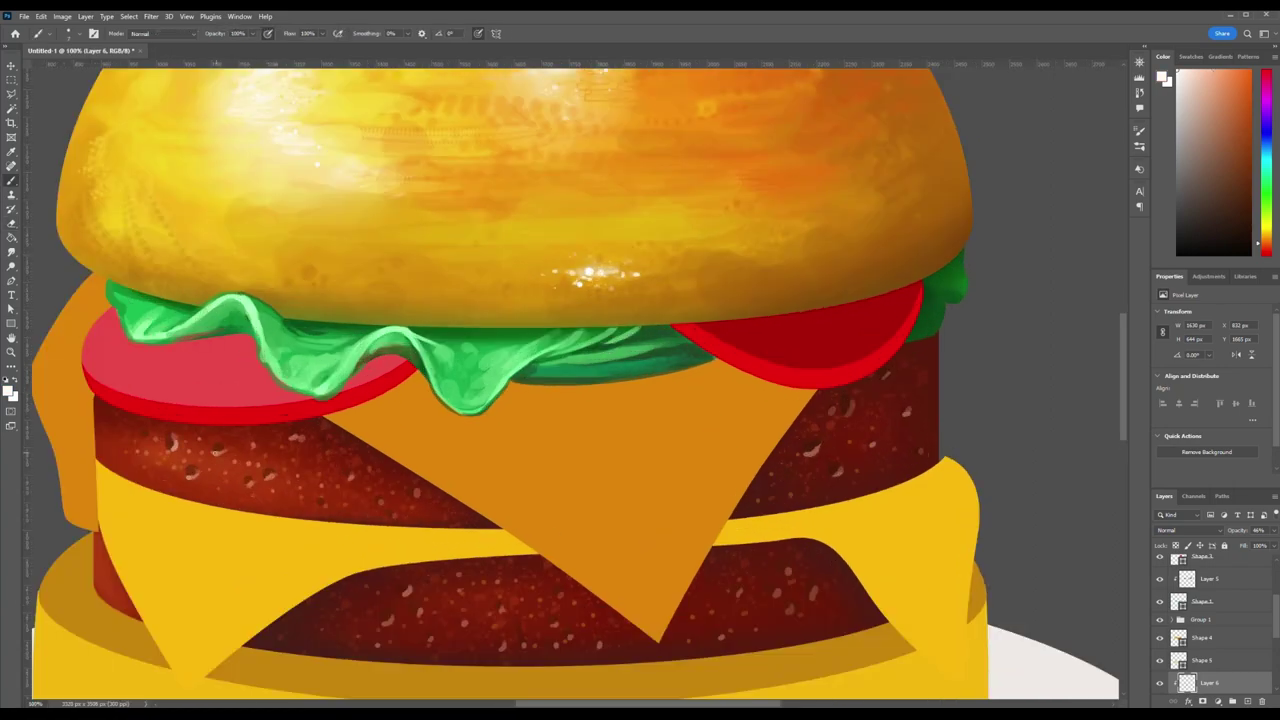
key("ctrl+minus")
key("ctrl+minus")
key("ctrl+minus")
key("ctrl+plus")
key("v")
left_click(609, 474)
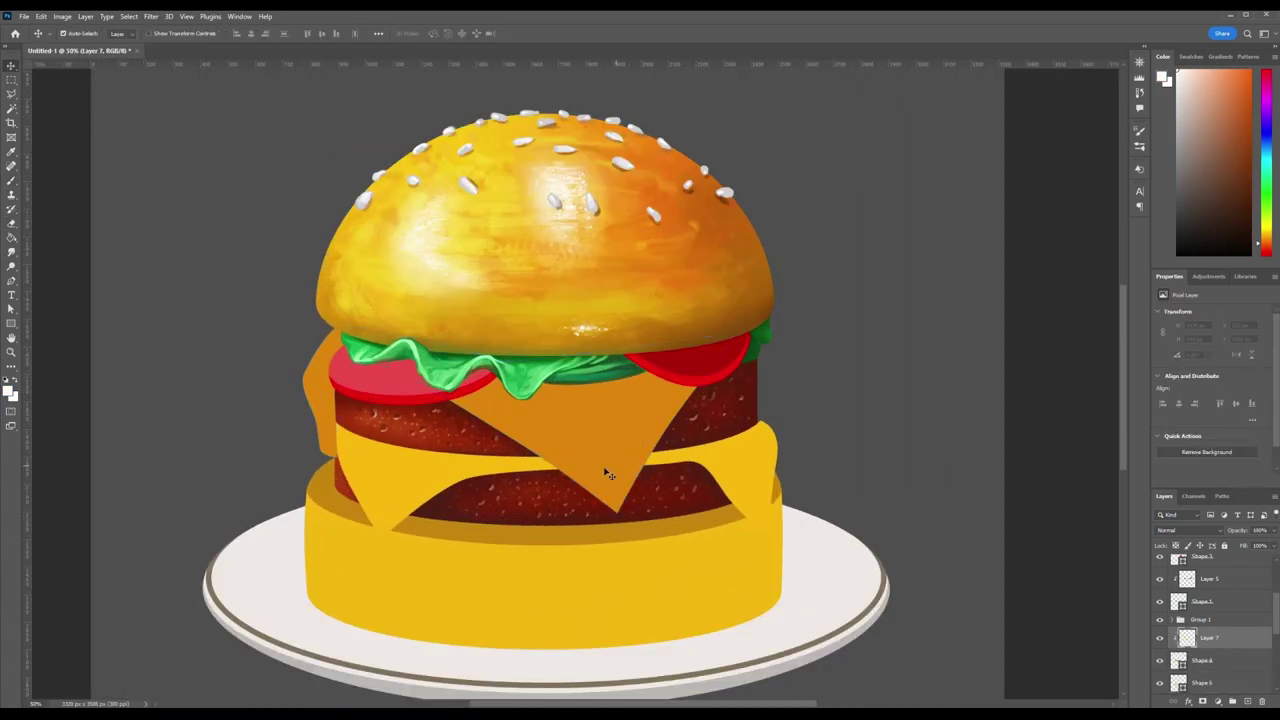
- Sample cheese oranges and yellow, brighten the top slice's right edge, then pick up its orange
key("b")
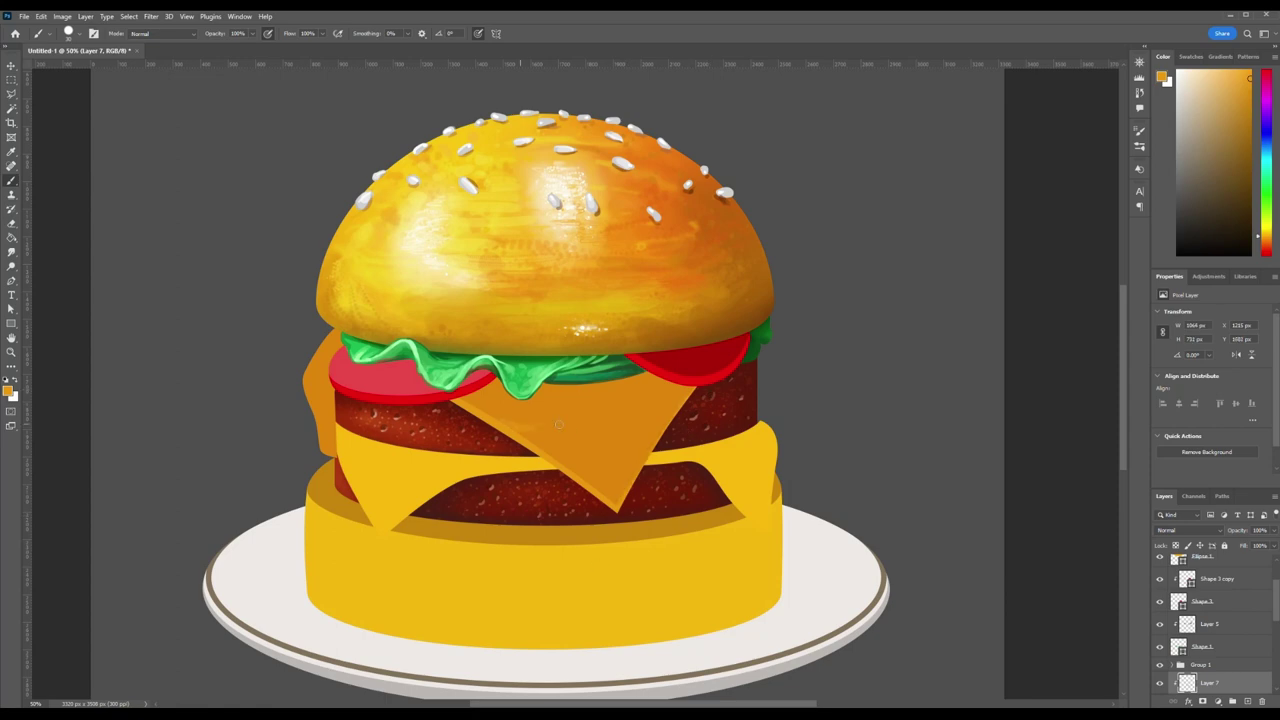
left_click(505, 390, "alt")
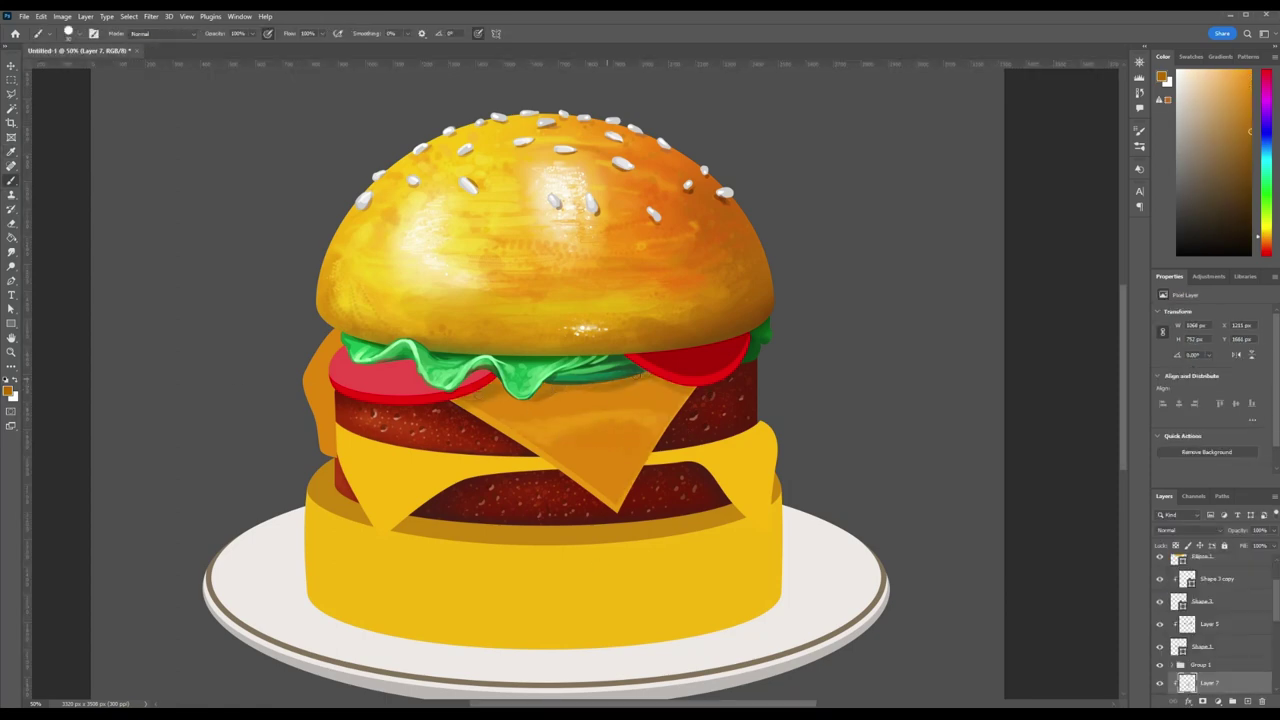
left_click(660, 372, "alt")
left_click(640, 378, "alt")
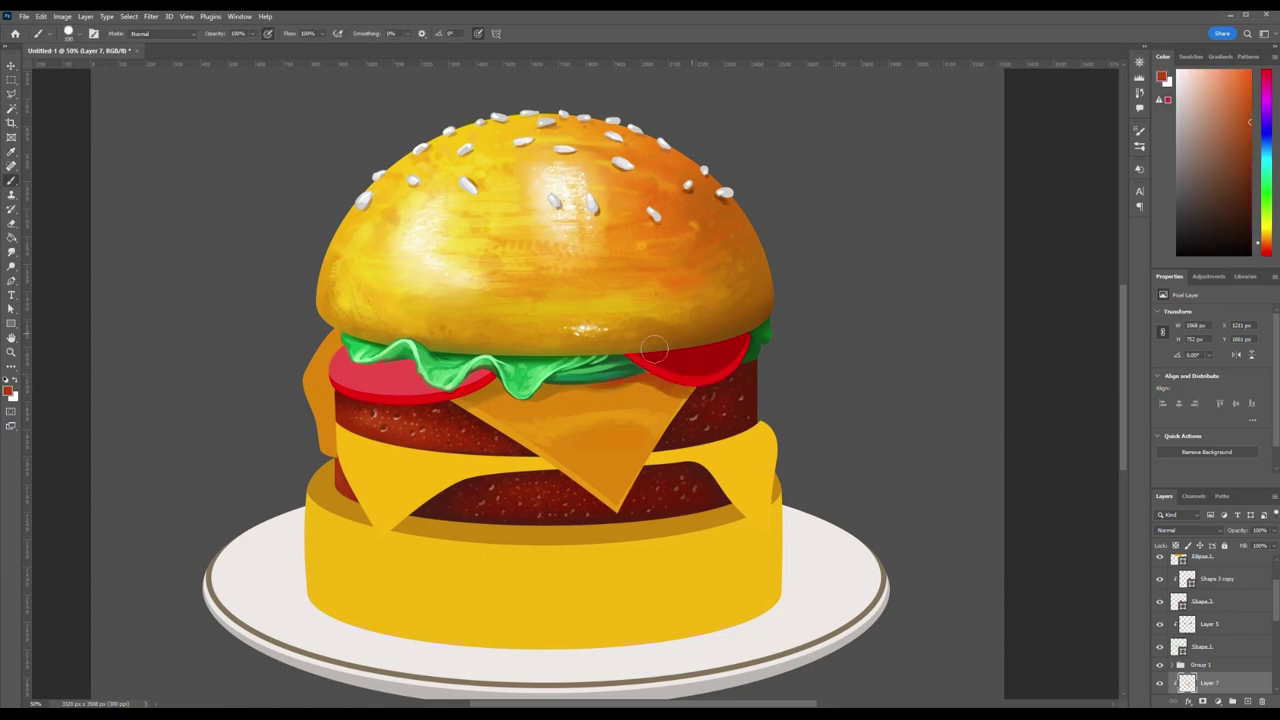
left_click(567, 450, "alt")
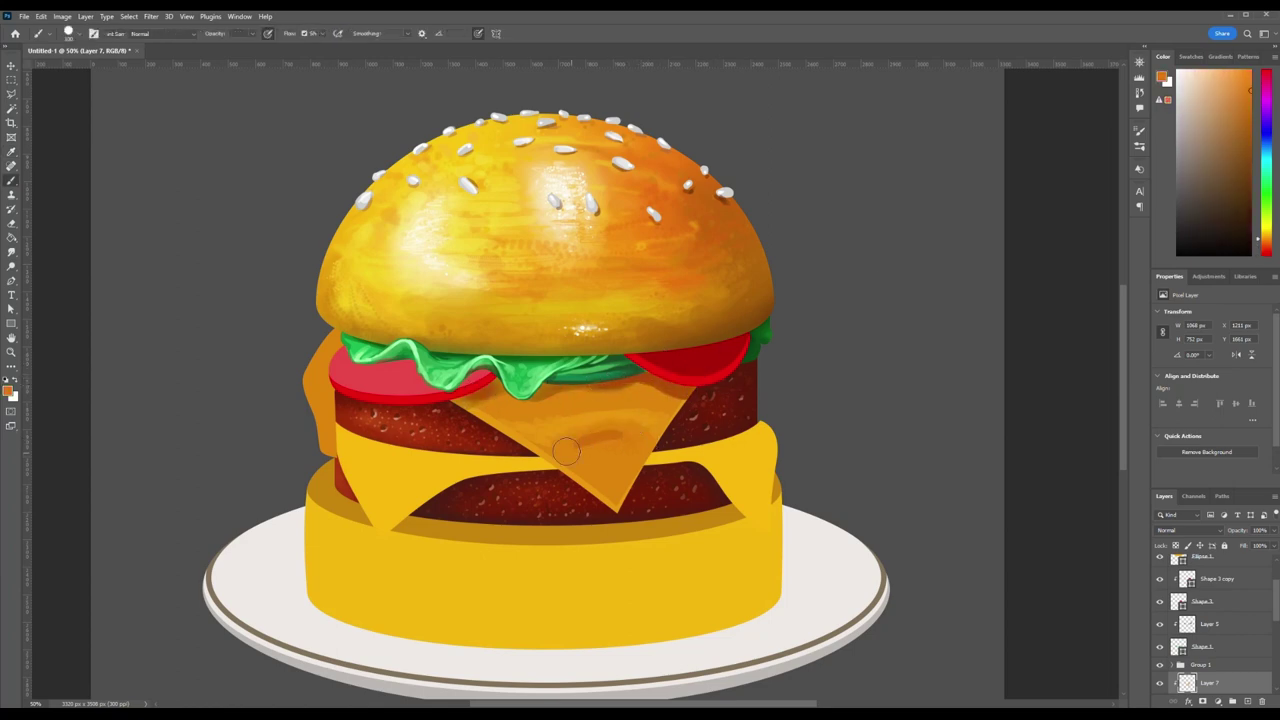
left_click(590, 441, "alt")
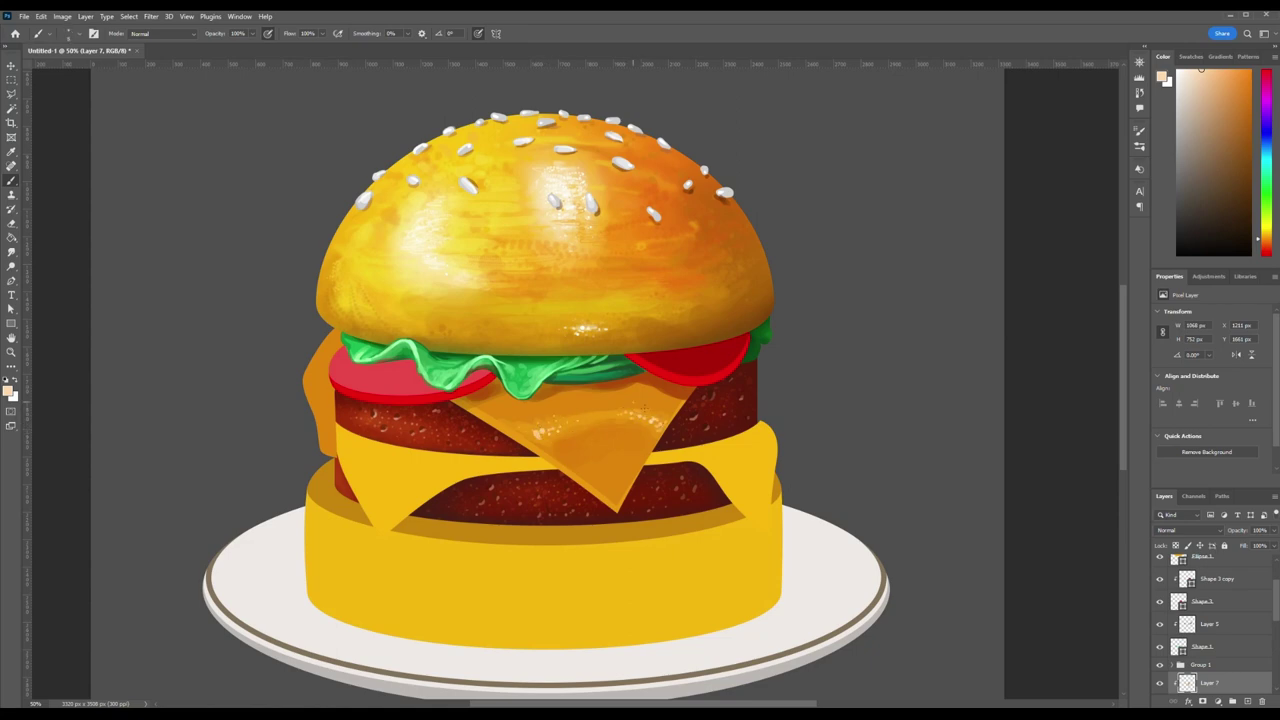
left_click(541, 458, "alt")
left_click_drag(662, 426, 622, 505)
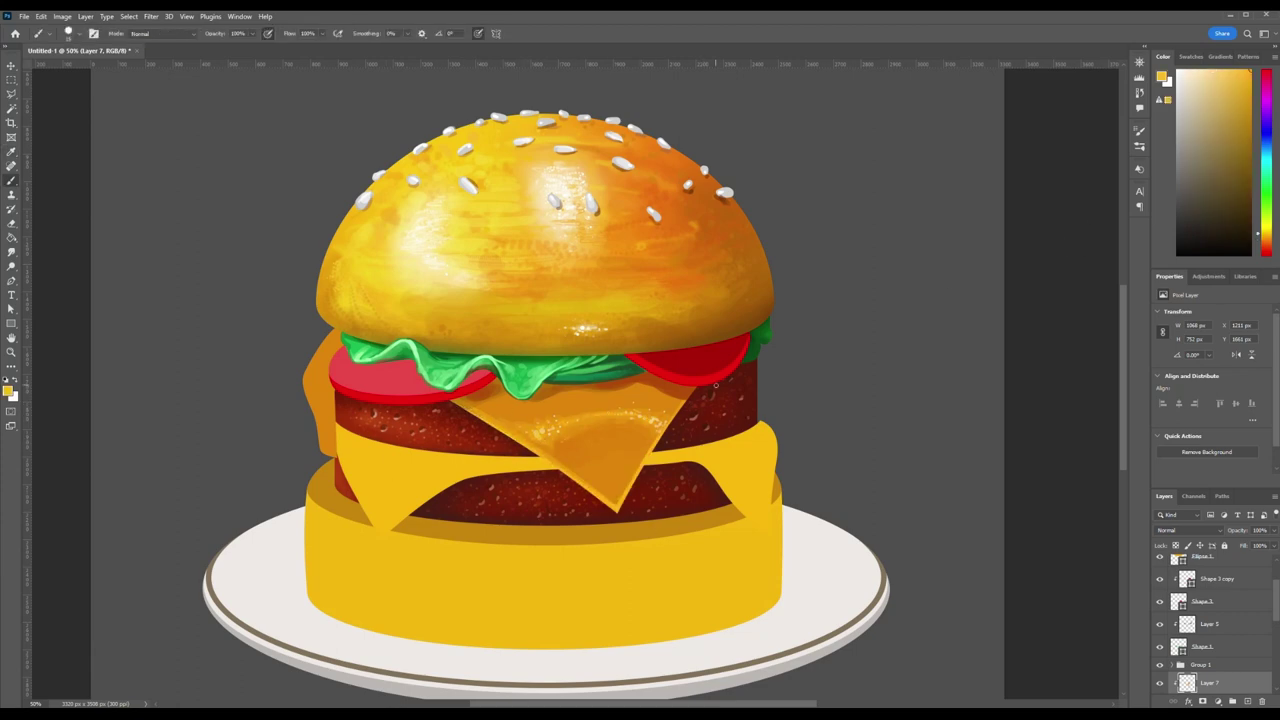
key("ctrl+plus")
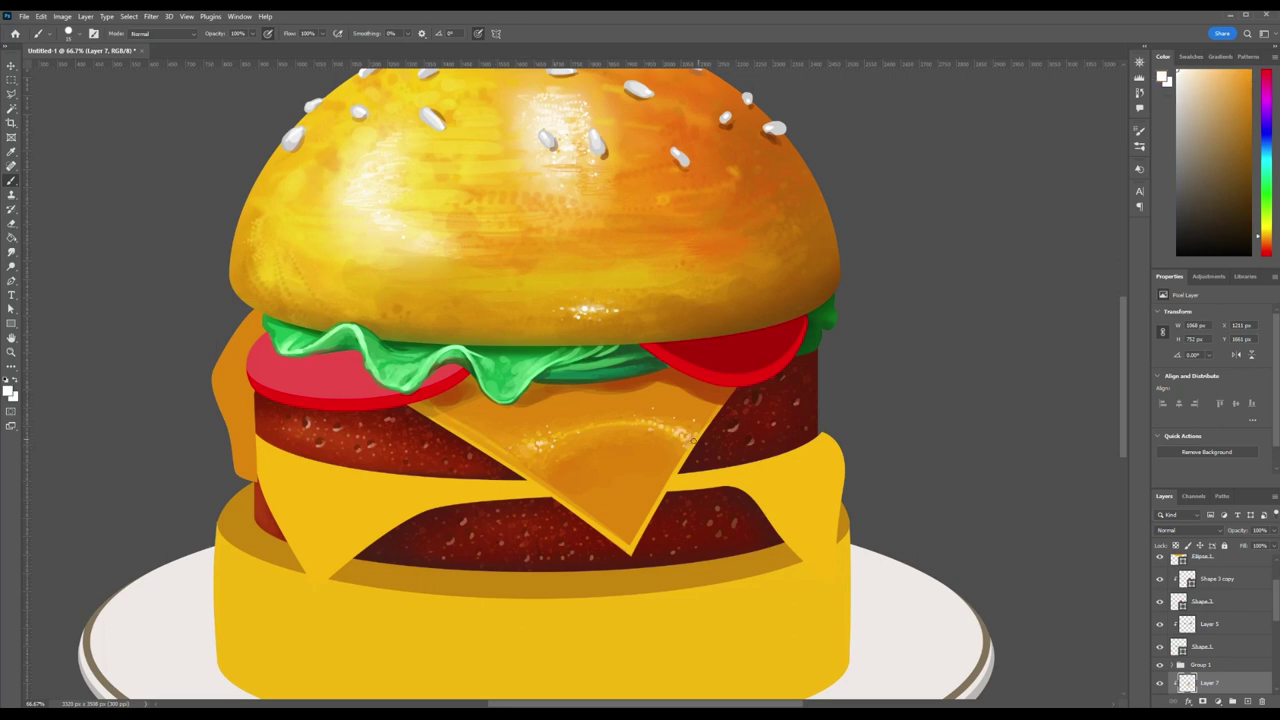
scroll(603, 494, "down", 1)
left_click(688, 455, "alt")
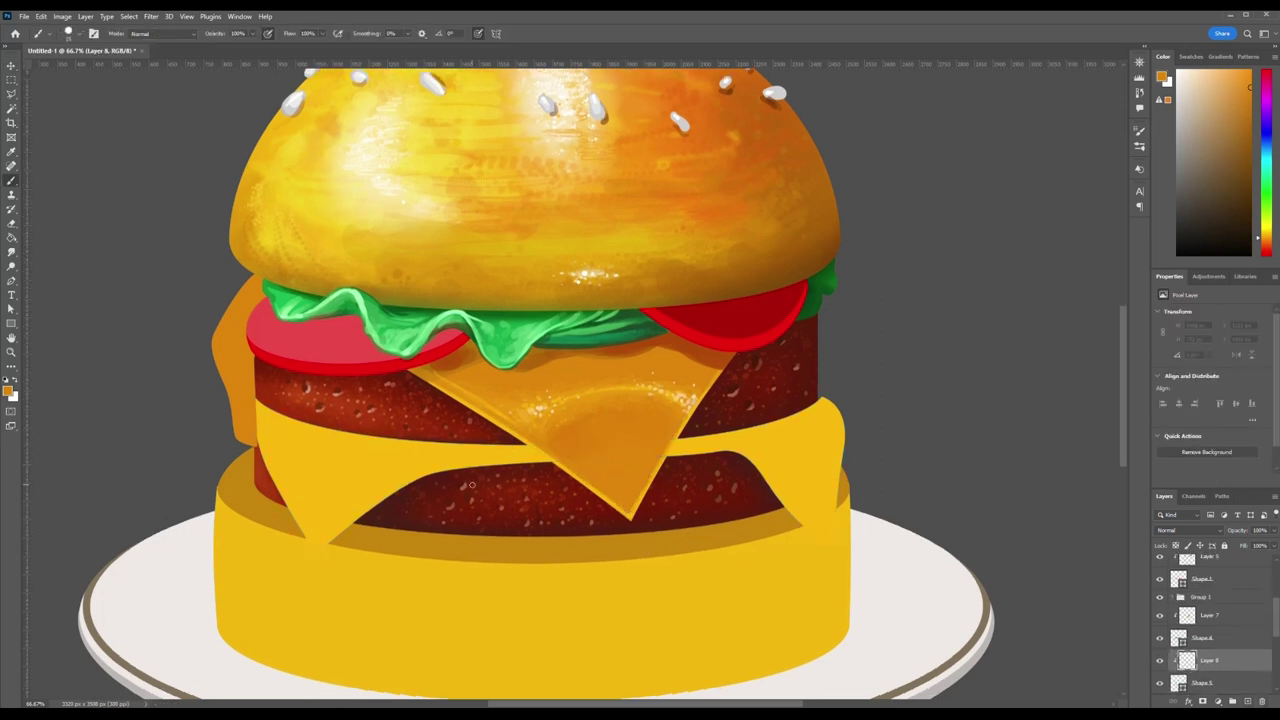
- Shade the cheese's lower edge and right drips beside the patty in lighter and darker orange
mouse_move(545, 460)
left_mouse_down()
mouse_move(310, 430)
mouse_move(310, 530)
left_mouse_up()
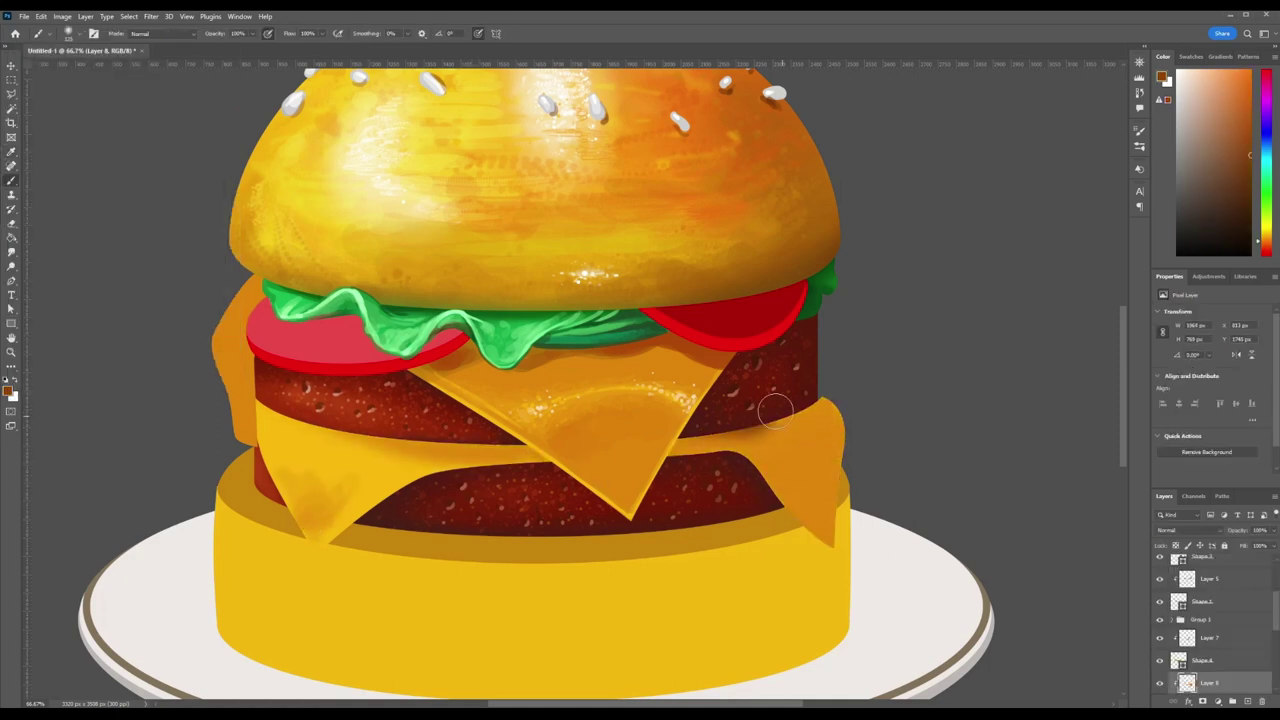
left_click_drag(820, 420, 737, 429)
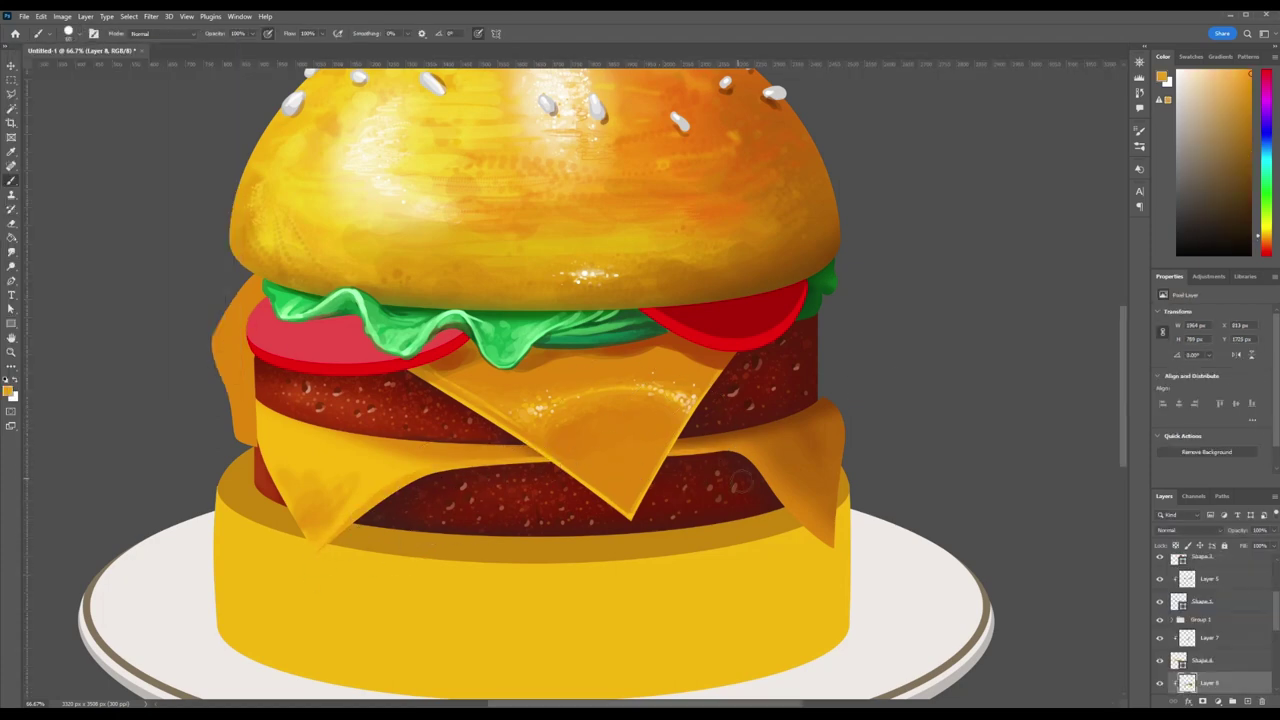
left_click(560, 475, "alt")
left_click_drag(782, 488, 727, 455)
left_click(800, 457, "alt")
left_click_drag(805, 470, 830, 542)
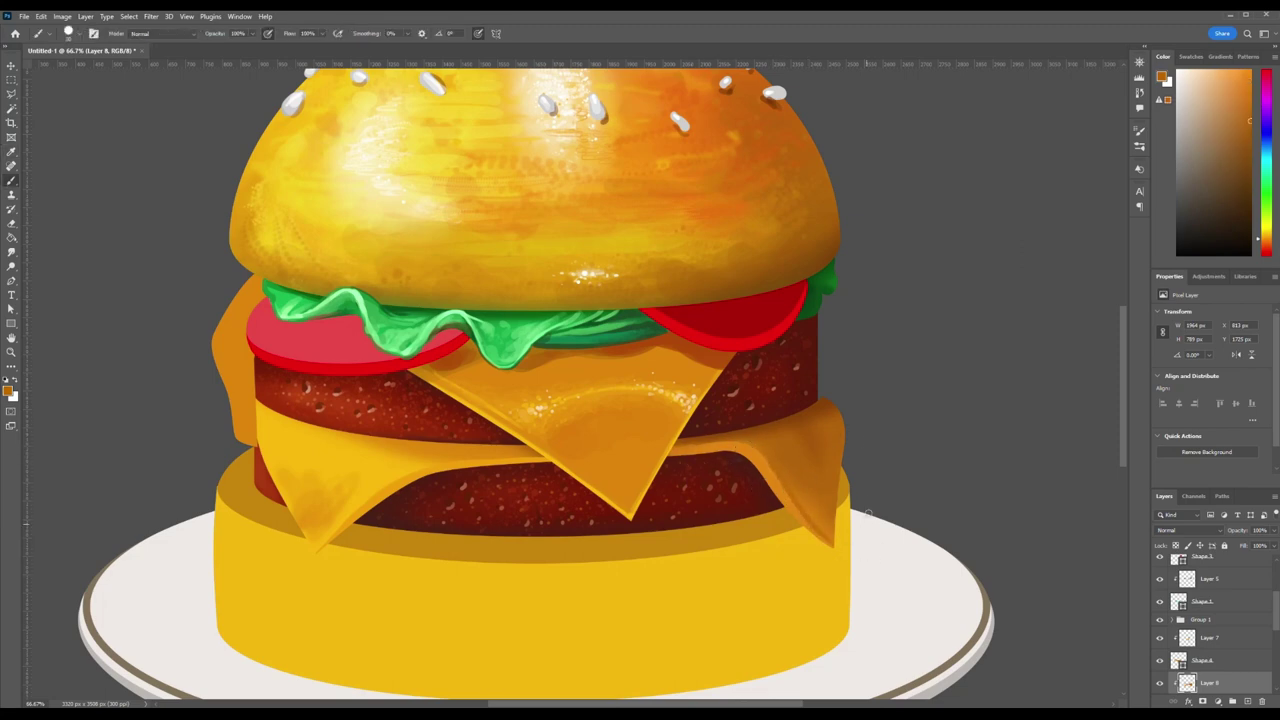
- Paint light yellow highlights along the left cheese slice and soften them with Blur
left_click(790, 424, "alt")
left_click(266, 430, "alt")
mouse_move(260, 422)
left_mouse_down()
mouse_move(272, 478)
mouse_move(378, 466)
left_mouse_up()
left_click(11, 251)
right_click(295, 490)
key("Escape")
key("b")
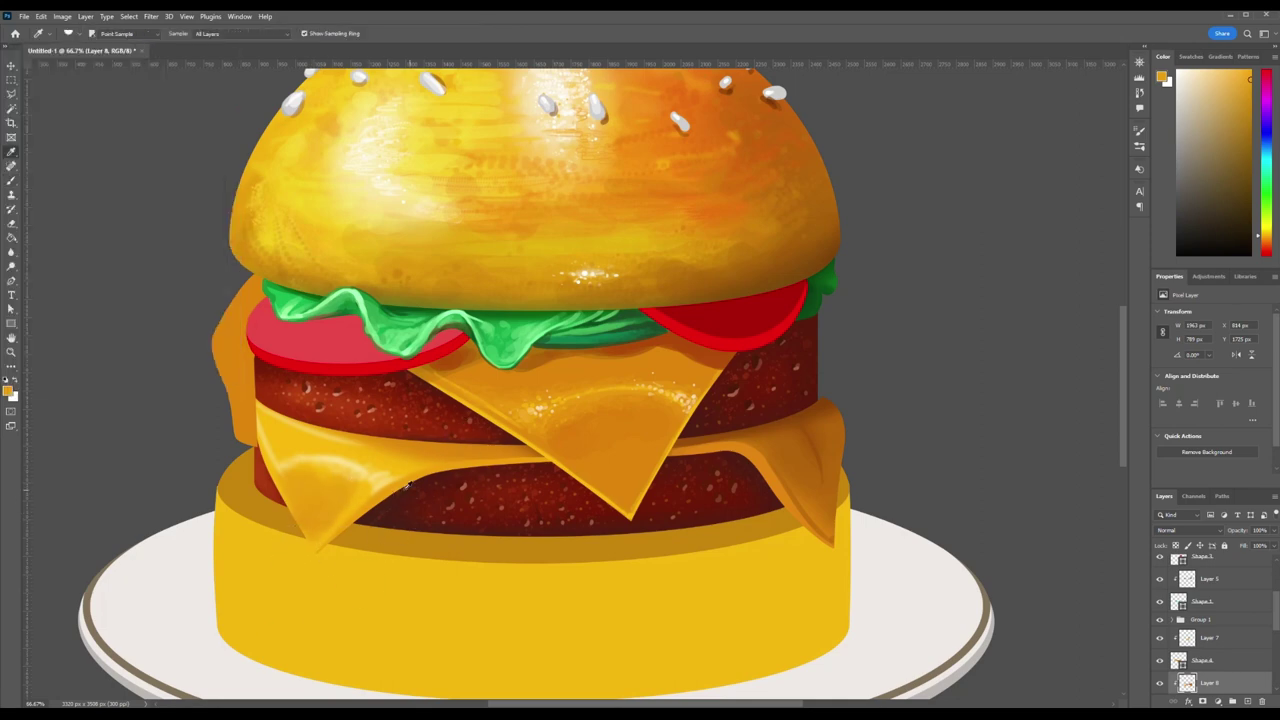
- Smudge the cheese paint with lighter yellow-orange, then sample cheese orange and patty brown
left_click(326, 551, "alt")
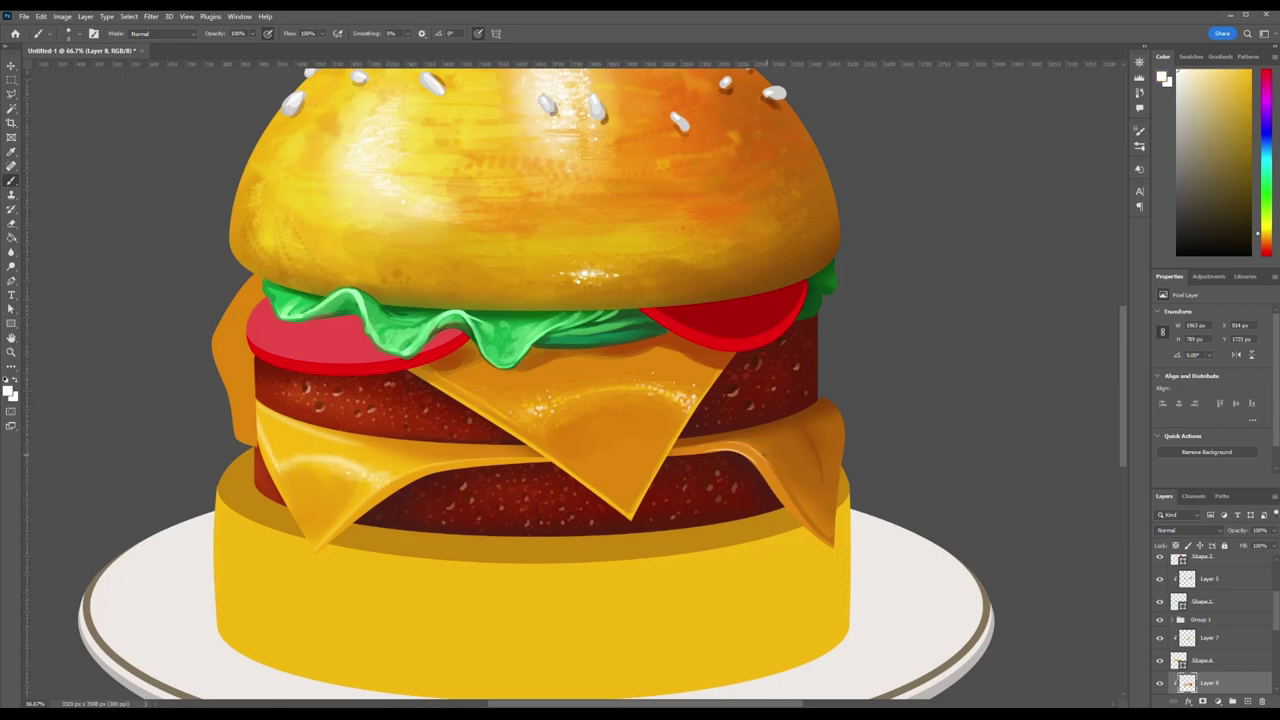
key("r")
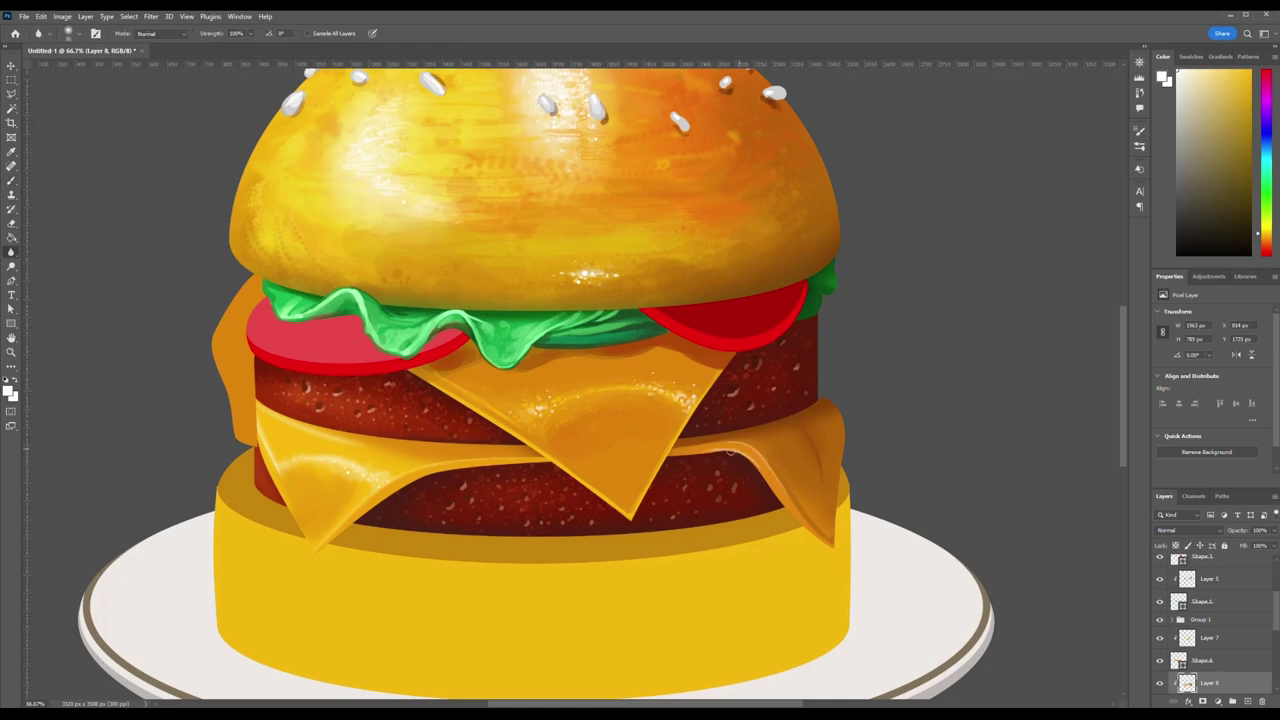
key("b")
left_click(804, 436, "alt")
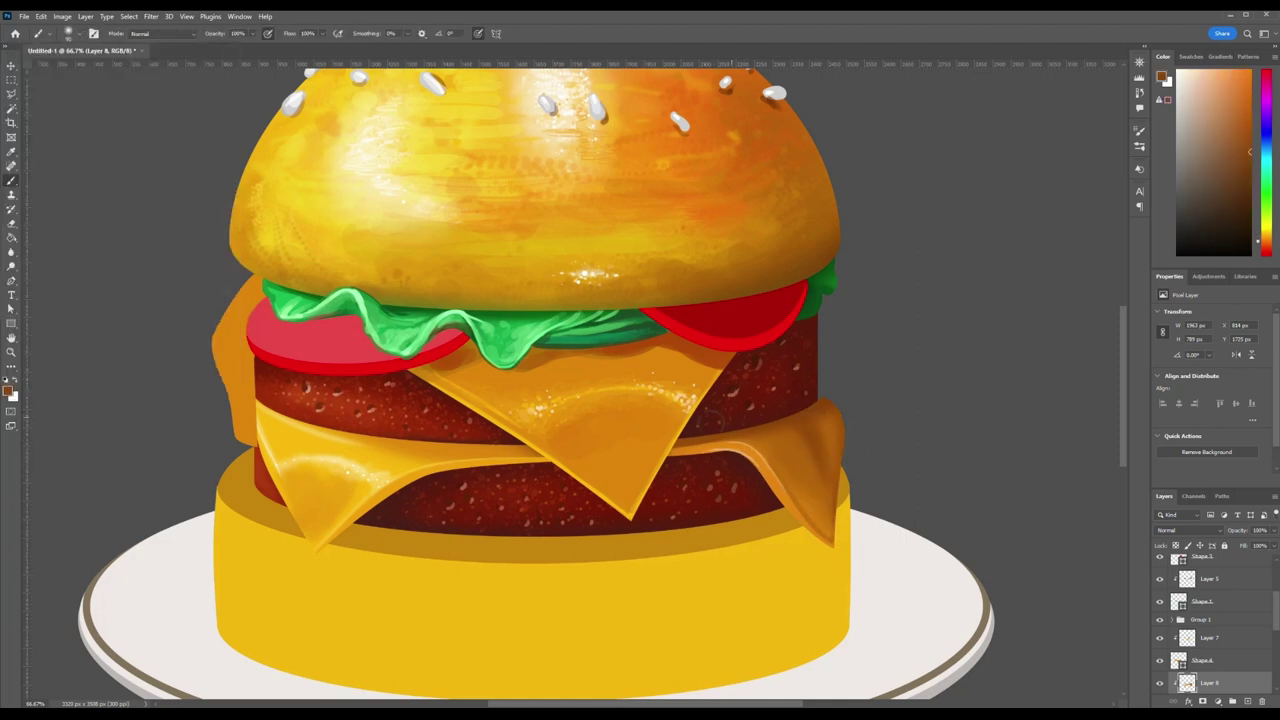
left_click(810, 408, "alt")
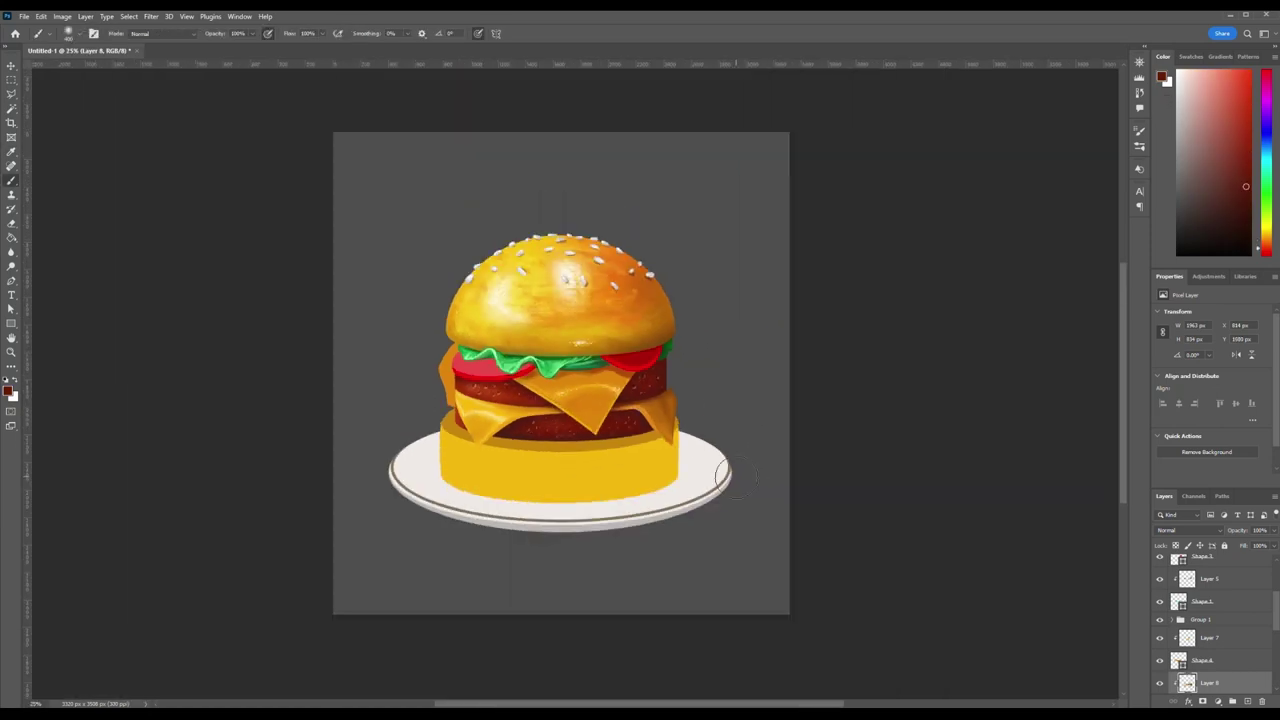
left_click(490, 388)
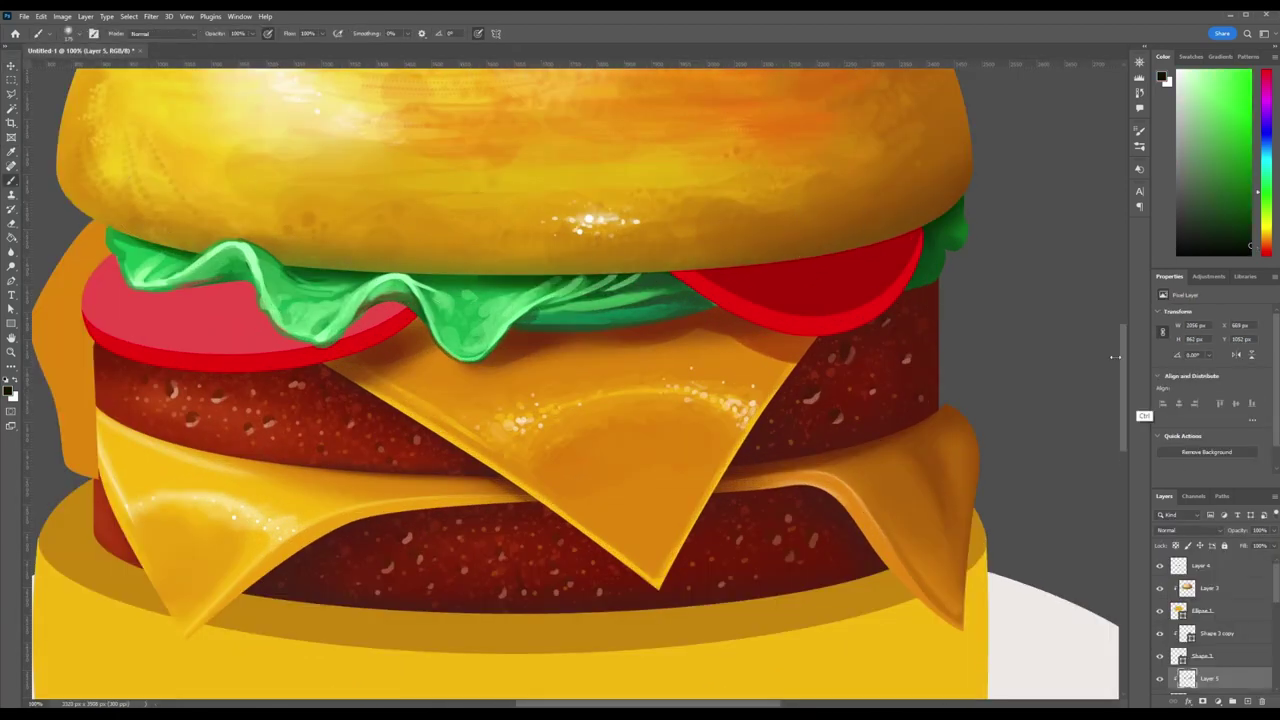
- Add a new layer above Layer 3 and paint dark red shading down the left cheese fold
left_click(1048, 486, "ctrl")
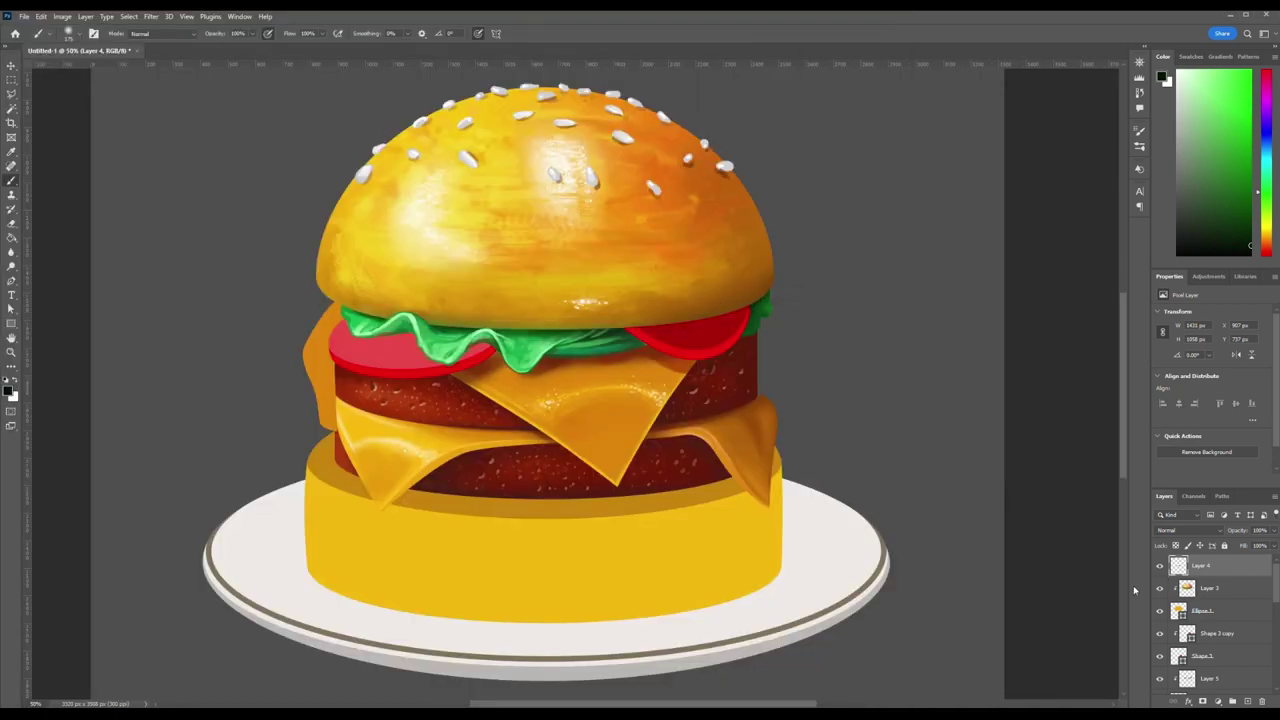
left_click(728, 322, "ctrl")
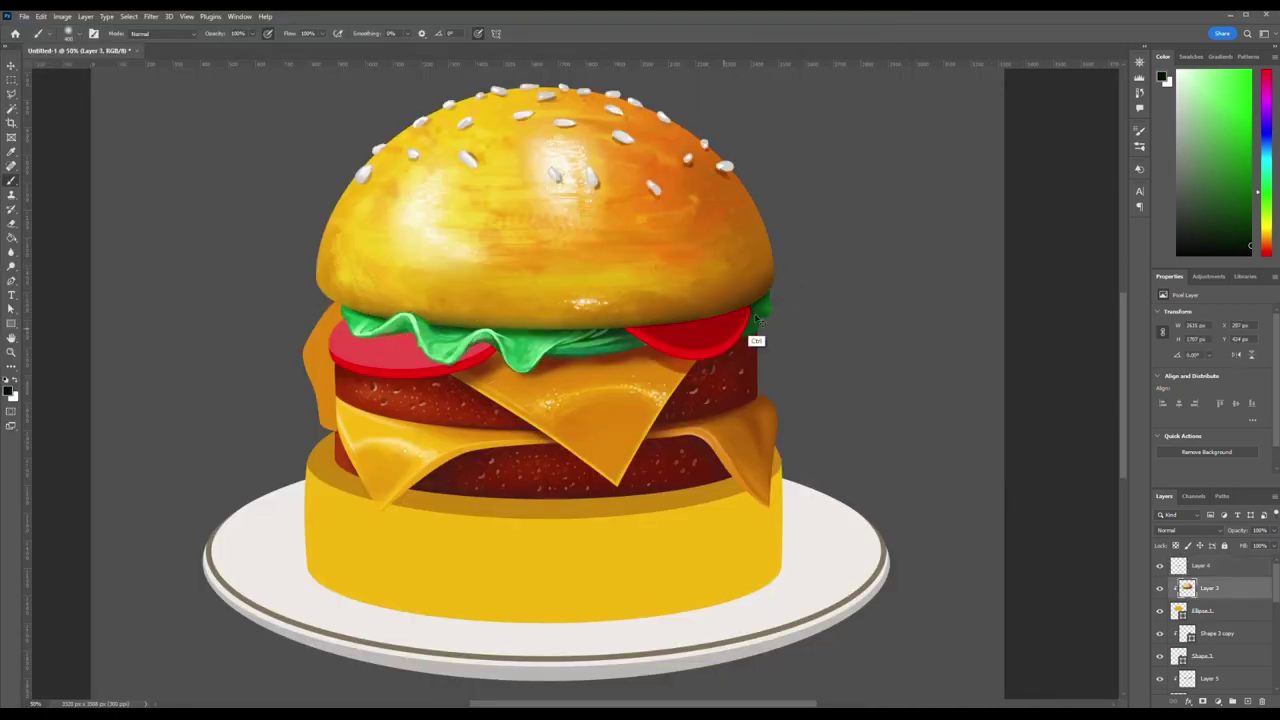
key("ctrl+alt+shift+n")
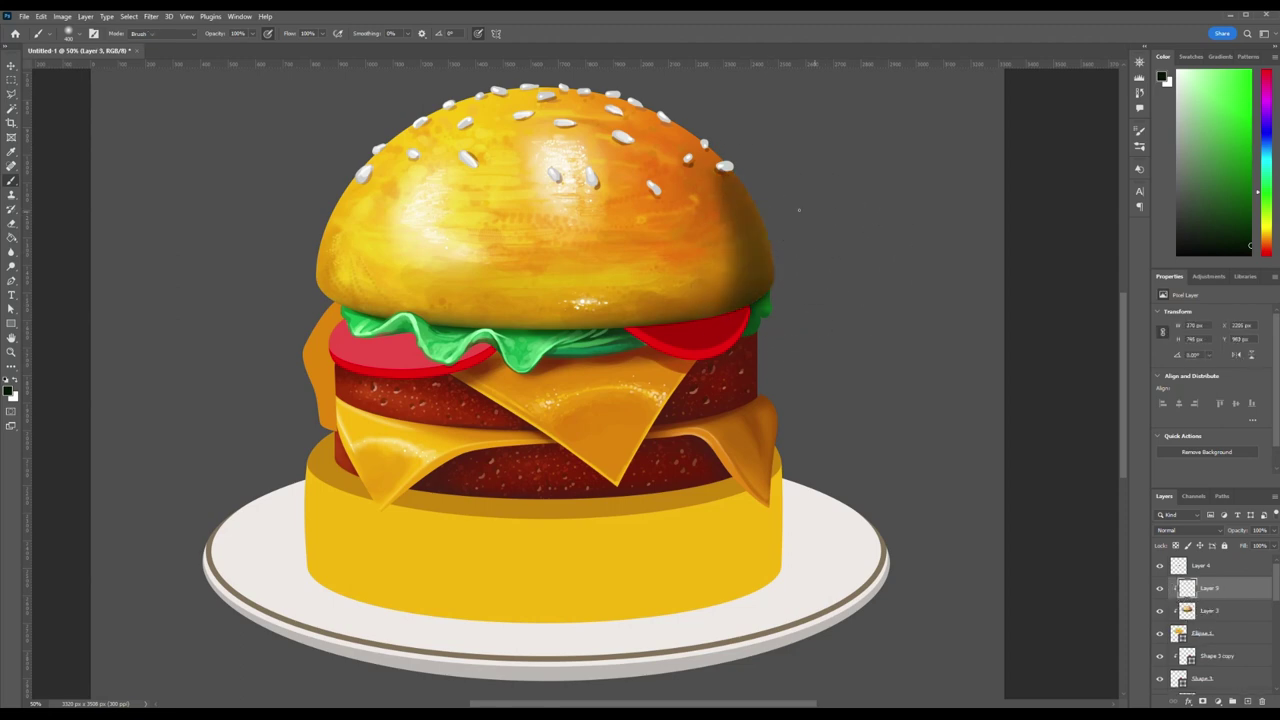
key("e")
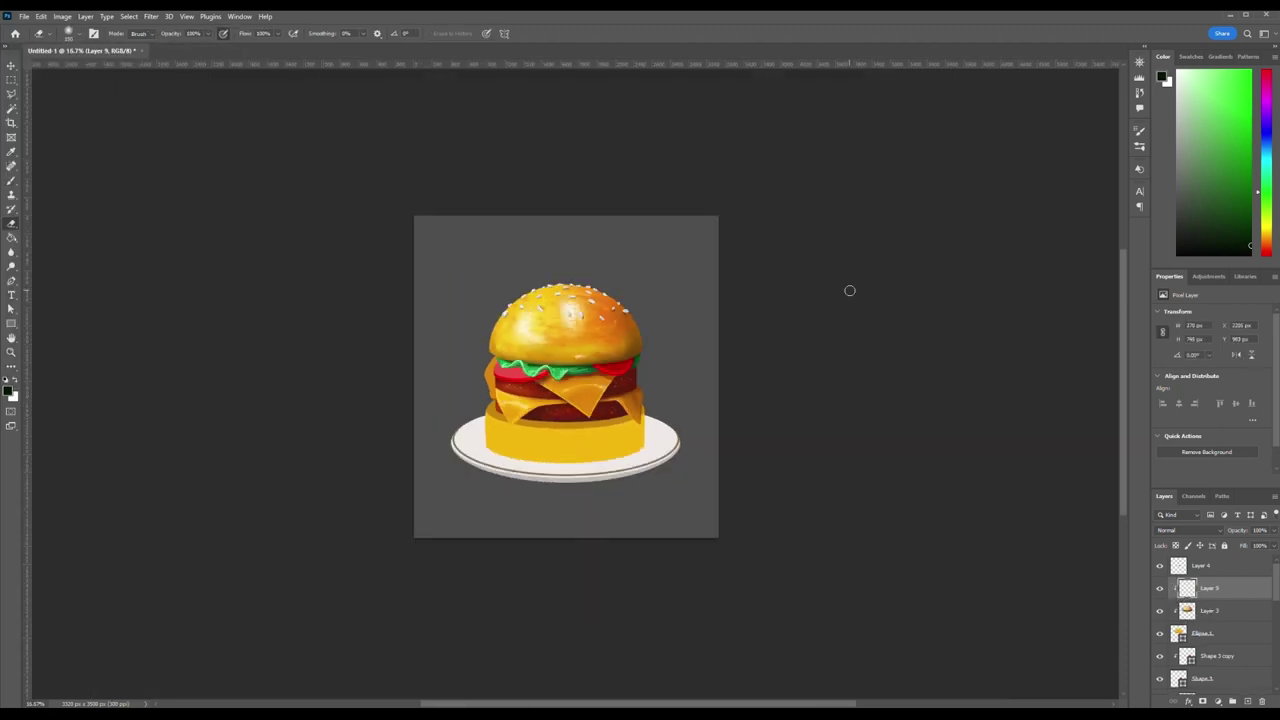
key("v")
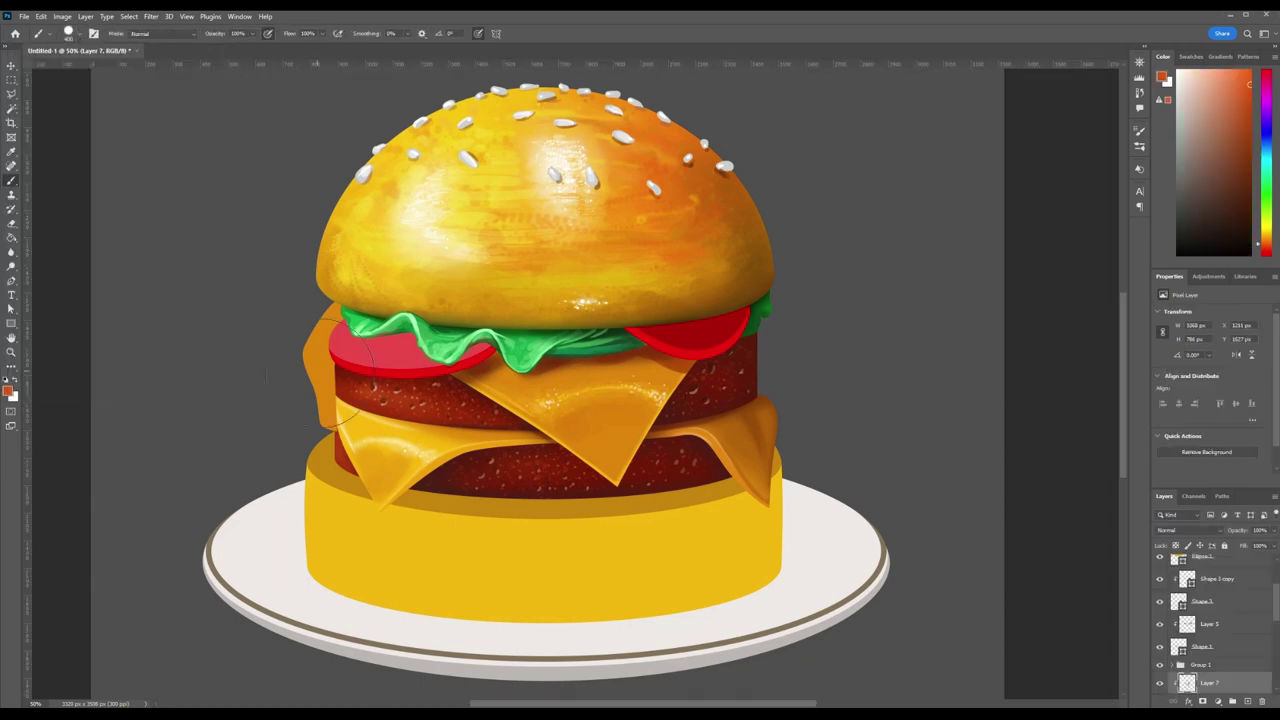
key("e")
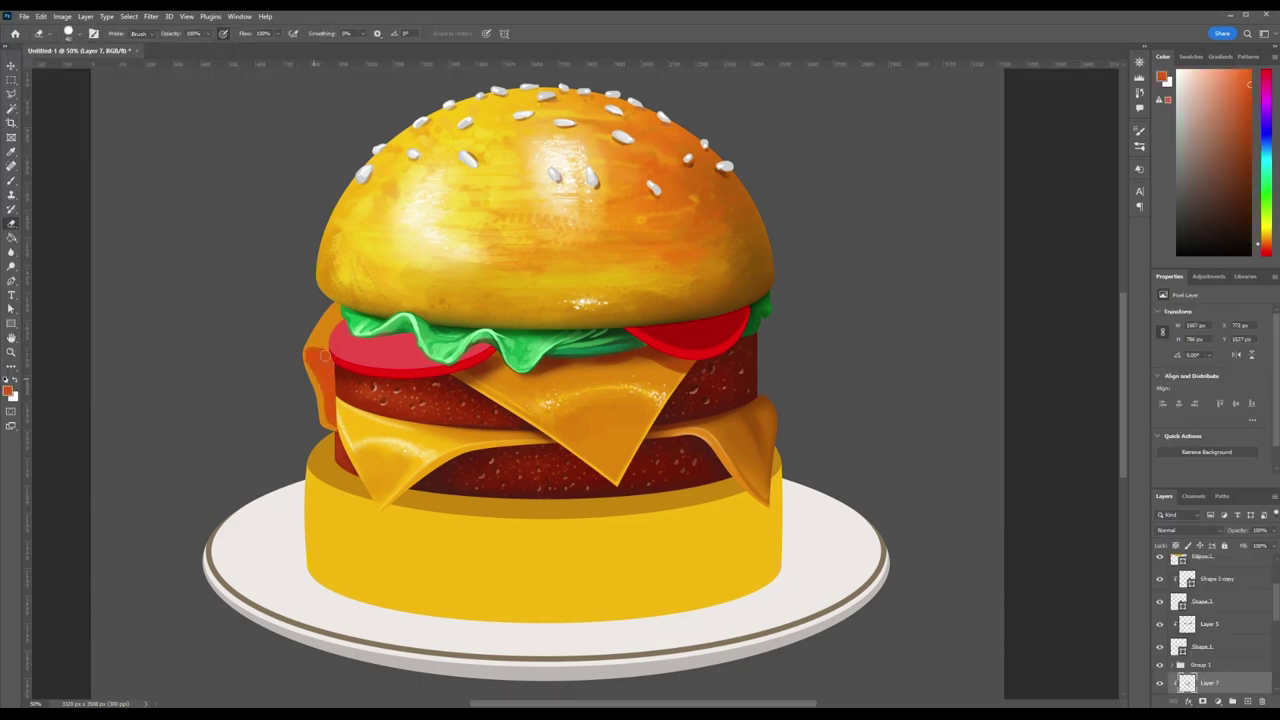
scroll(452, 372, "up", 2)
key("b")
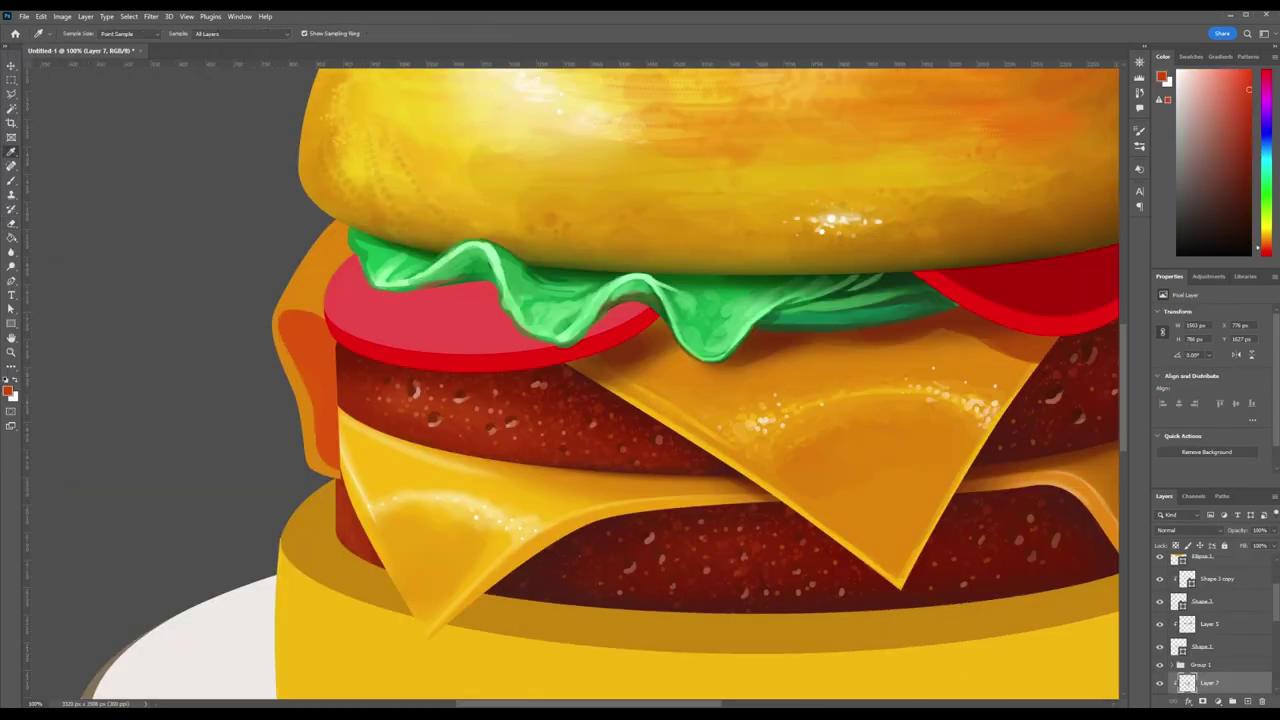
left_click_drag(282, 315, 328, 455)
left_click(322, 393, "alt")
- Paint yellow over the left cheese fold near the tomato, sampling orange and yellow from the artwork
left_click(330, 200, "alt")
mouse_move(295, 300)
left_mouse_down()
mouse_move(340, 228)
mouse_move(340, 275)
left_mouse_up()
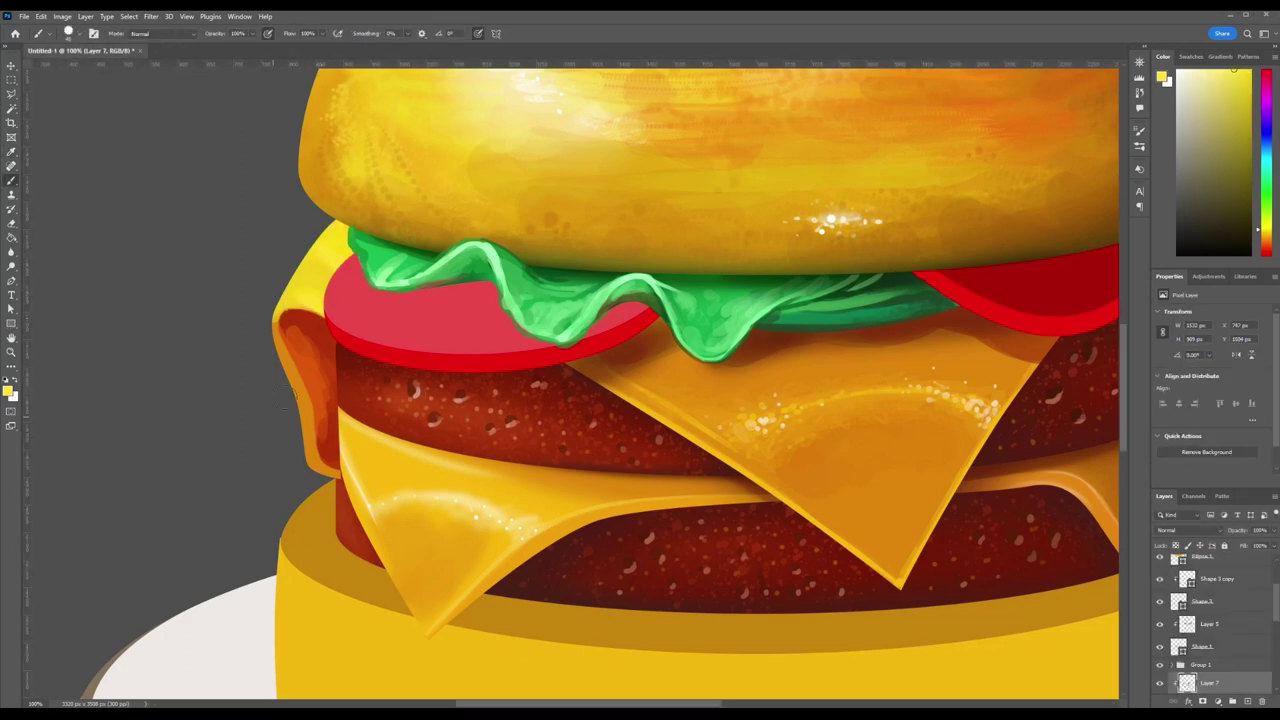
left_click(325, 450, "alt")
key("ctrl+0")
key("ctrl+plus")
key("i")
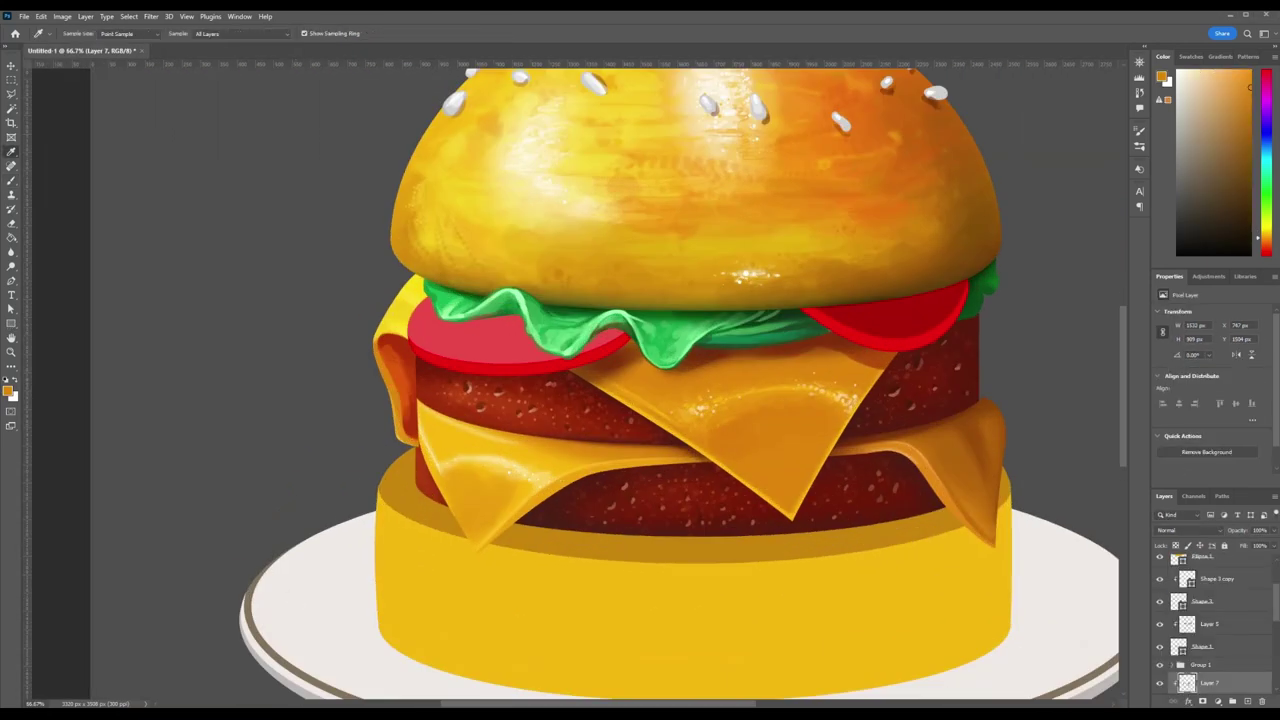
left_click(409, 287)
key("b")
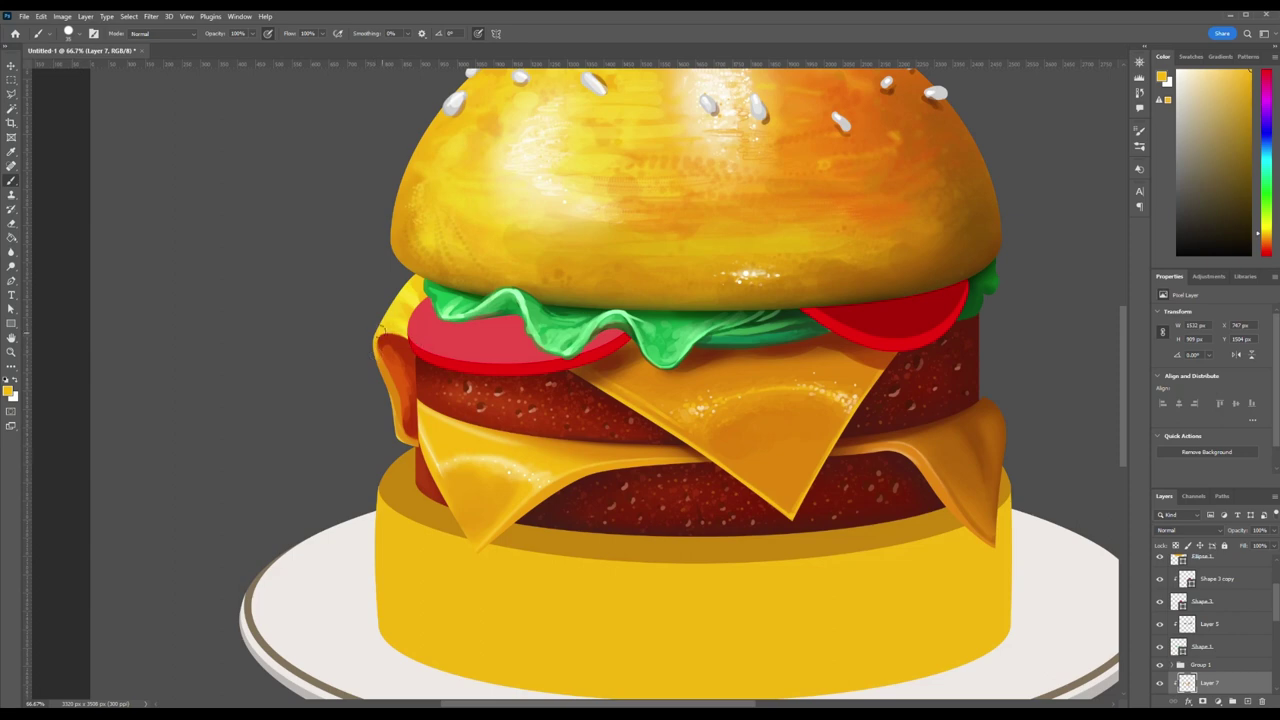
key("ctrl+0")
key("ctrl+plus")
- Select the cheese layers Shape 5 and Shape 4 and Layer 8 to locate the top cheese
key("v")
left_click(565, 352)
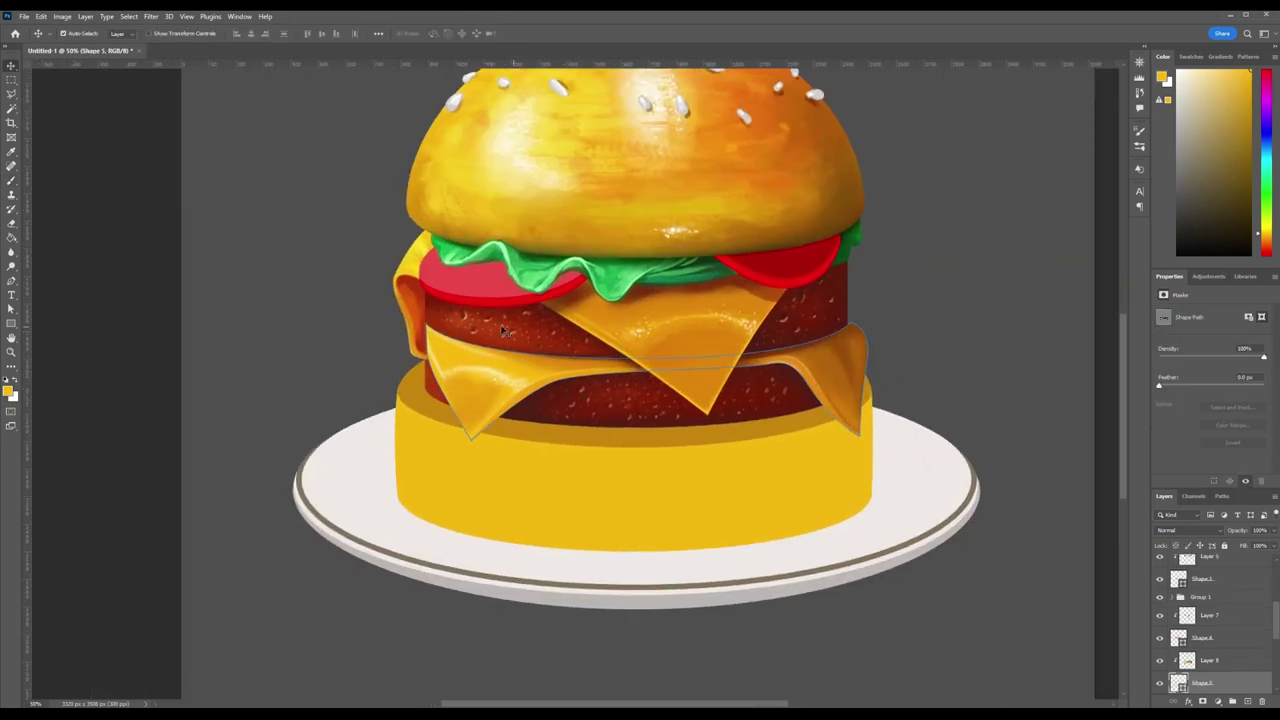
key("ctrl+1")
key("a")
left_click(985, 430)
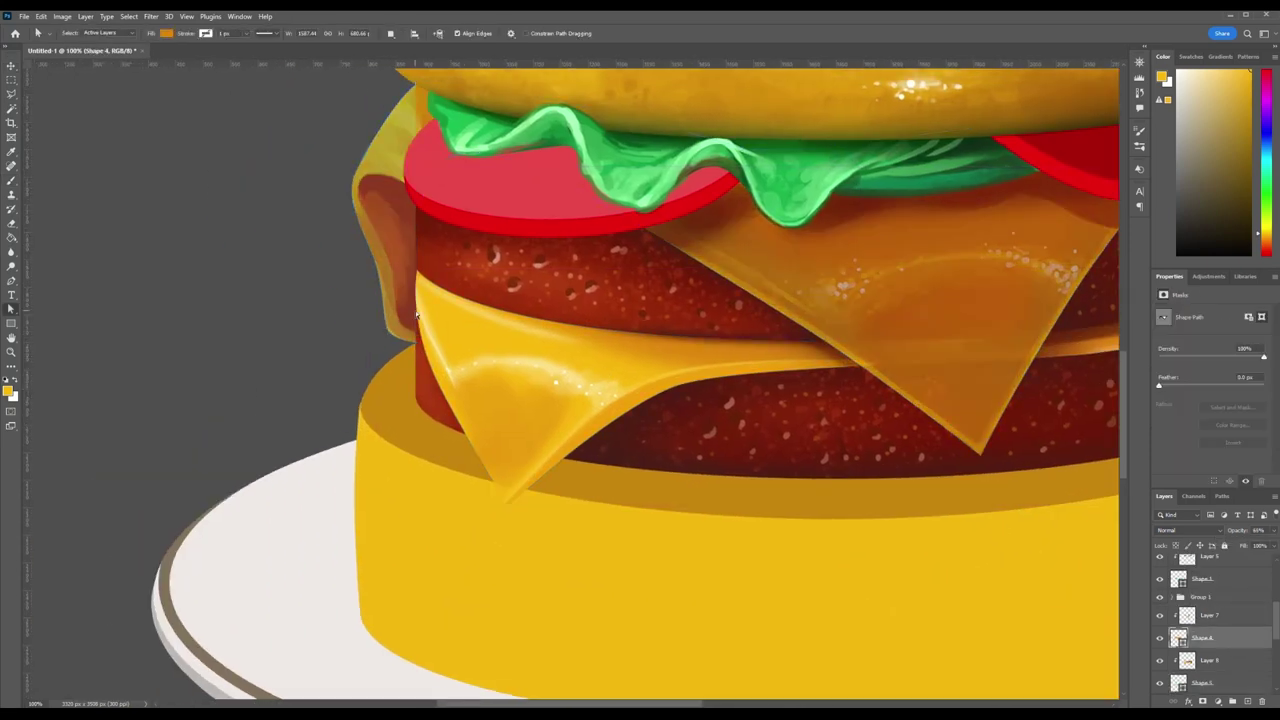
left_click(1185, 660)
- Set the top cheese layer Shape 4 to 100% opacity
key("v")
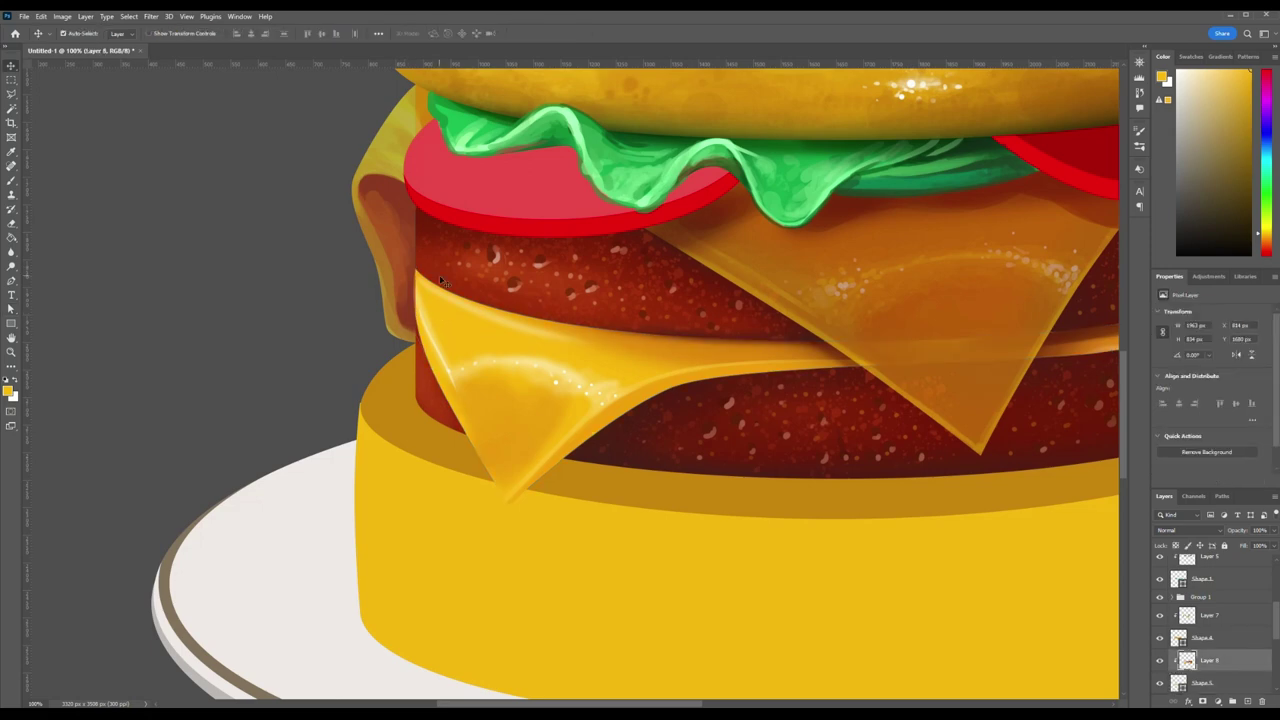
key("ctrl+plus")
left_click(1200, 638)
left_click(12, 281)
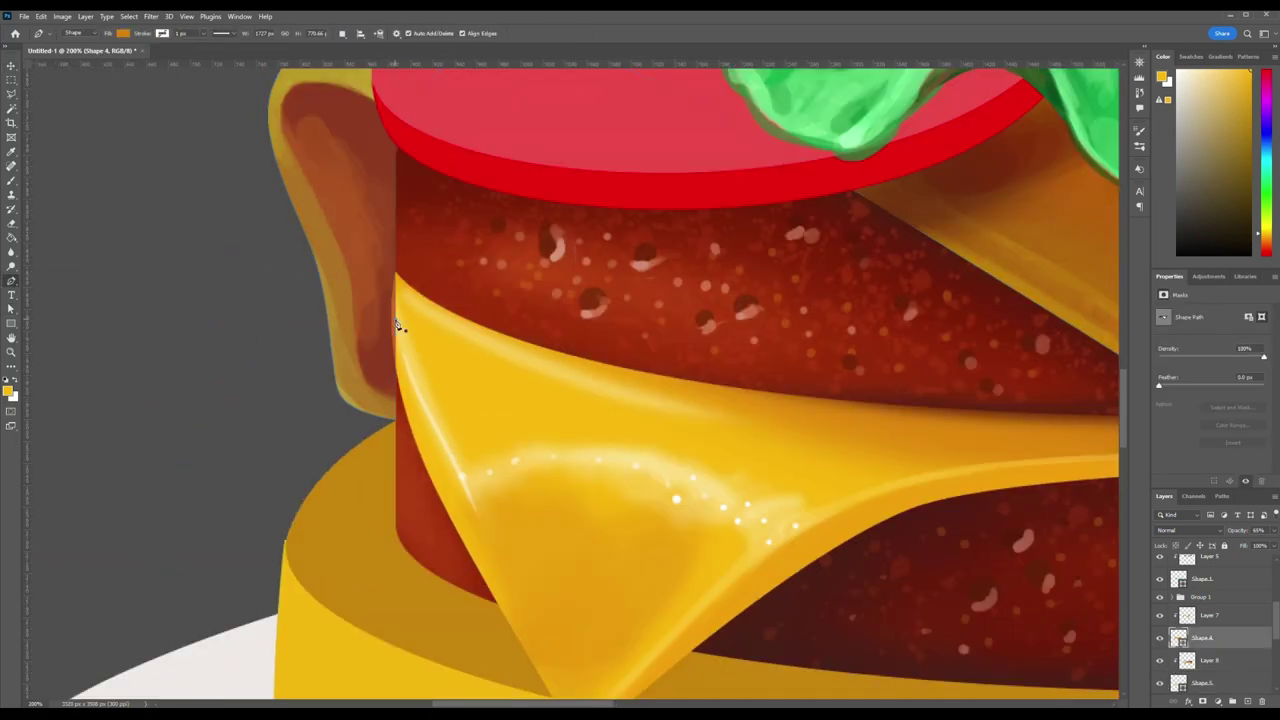
key("a")
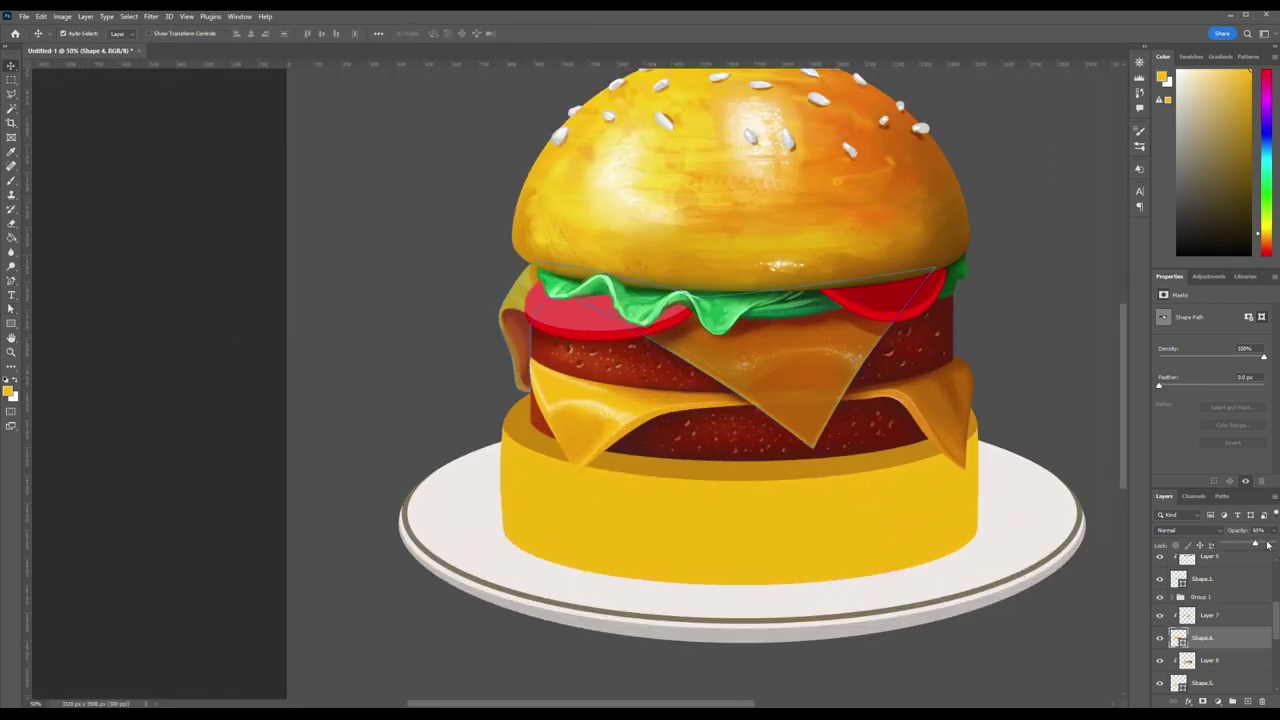
left_click_drag(1268, 544, 1274, 544)
left_click(1210, 615)
key("b")
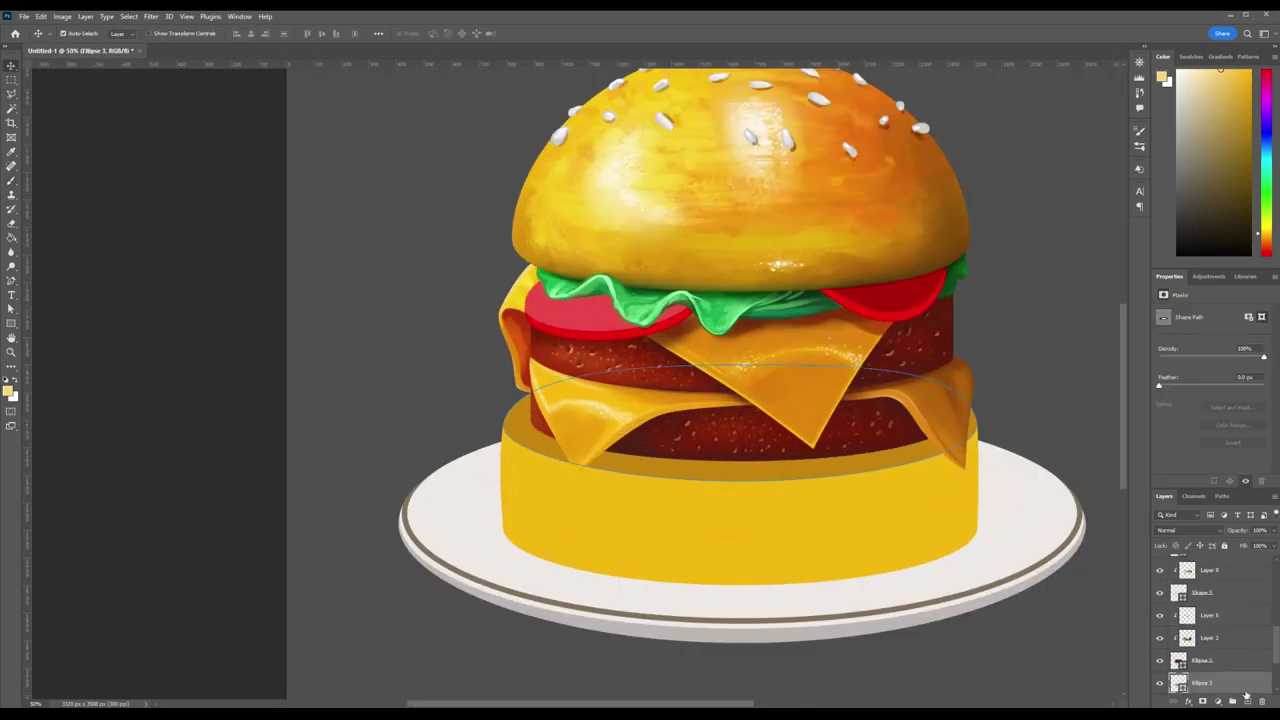
- On a new layer, paint a light peach band on the bun rim and an orange stroke by the right cheese
scroll(590, 457, "down", 2)
key("ctrl+shift+alt+n")
key("ctrl+shift+bracketleft")
mouse_move(940, 425)
left_mouse_down()
mouse_move(588, 425)
mouse_move(646, 443)
mouse_move(945, 420)
left_mouse_up()
left_click(956, 347, "alt")
left_click_drag(962, 375, 906, 417)
left_click(612, 420, "alt")
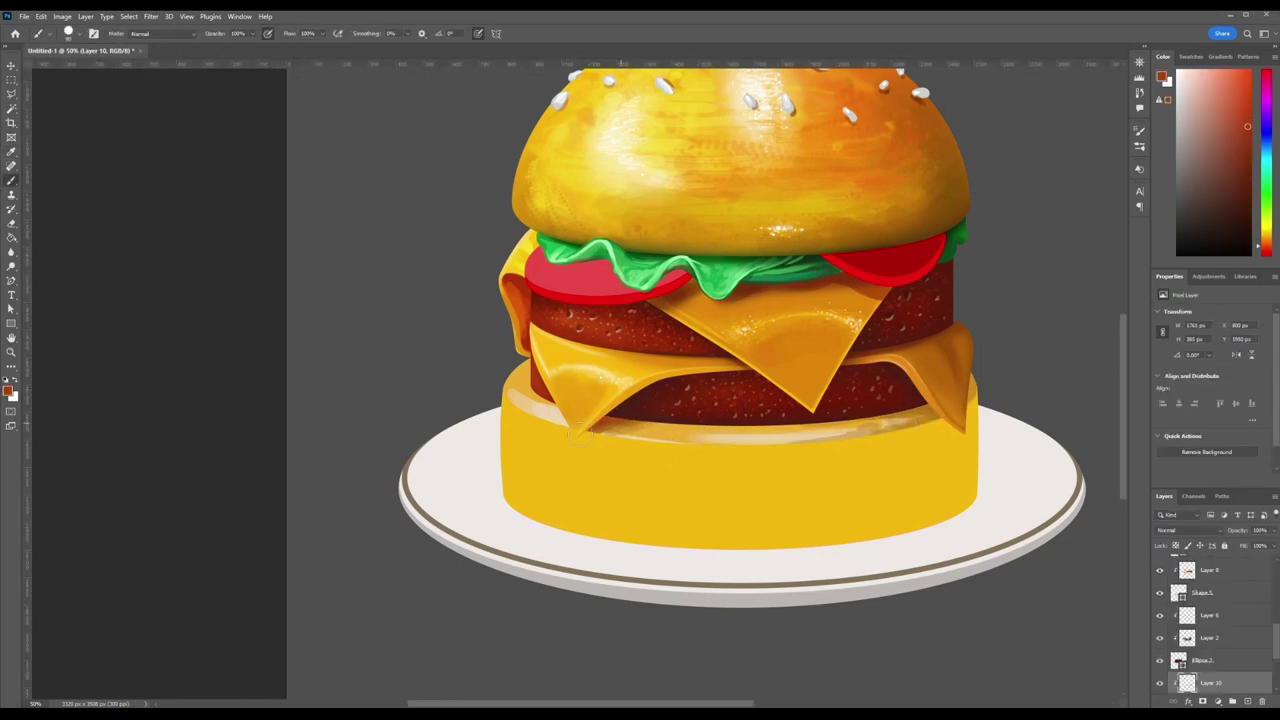
left_click(540, 395, "alt")
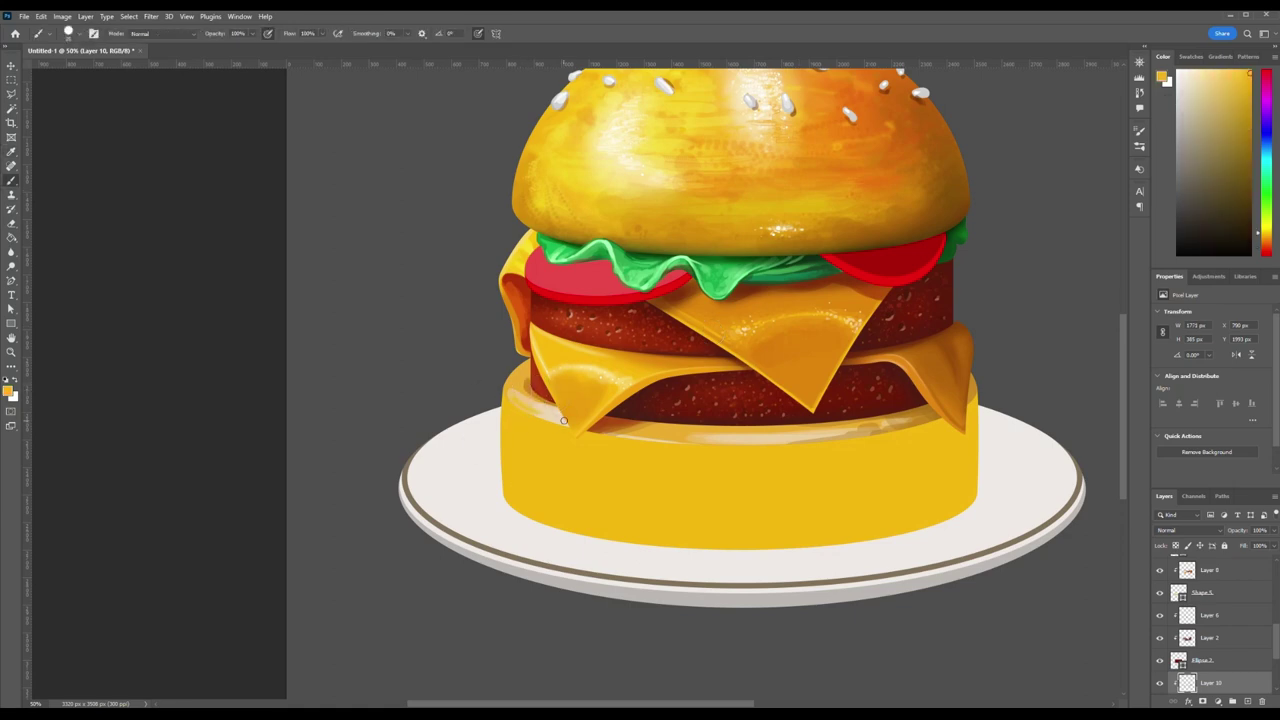
- Paint textured yellow-orange shading strokes across the bottom bun
left_click_drag(665, 442, 768, 438)
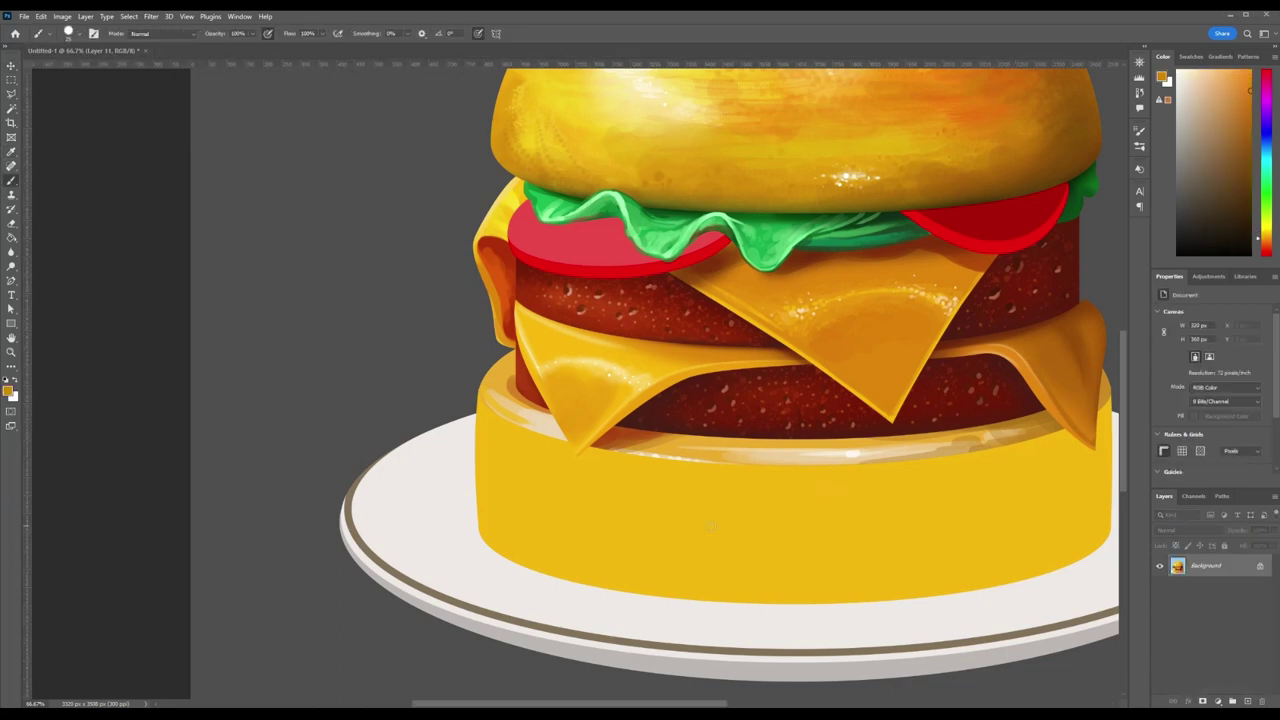
left_click_drag(440, 490, 777, 480)
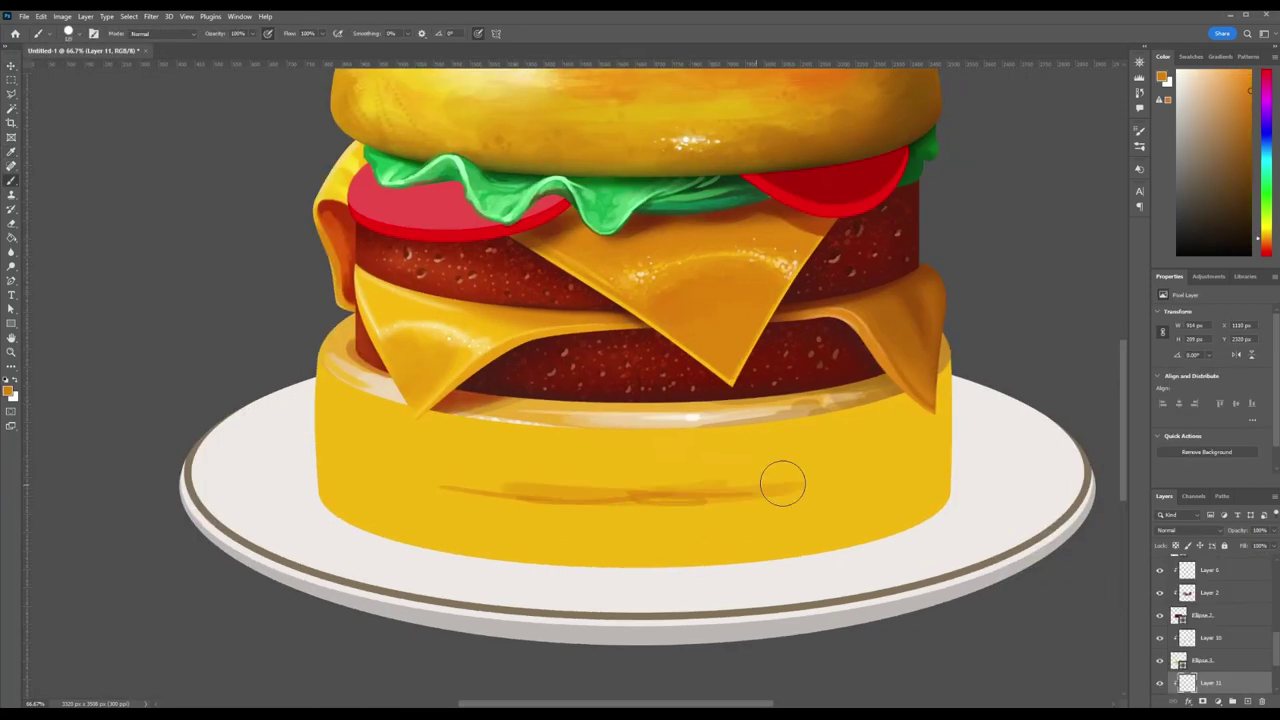
left_click_drag(700, 455, 920, 433)
left_click_drag(847, 521, 623, 563)
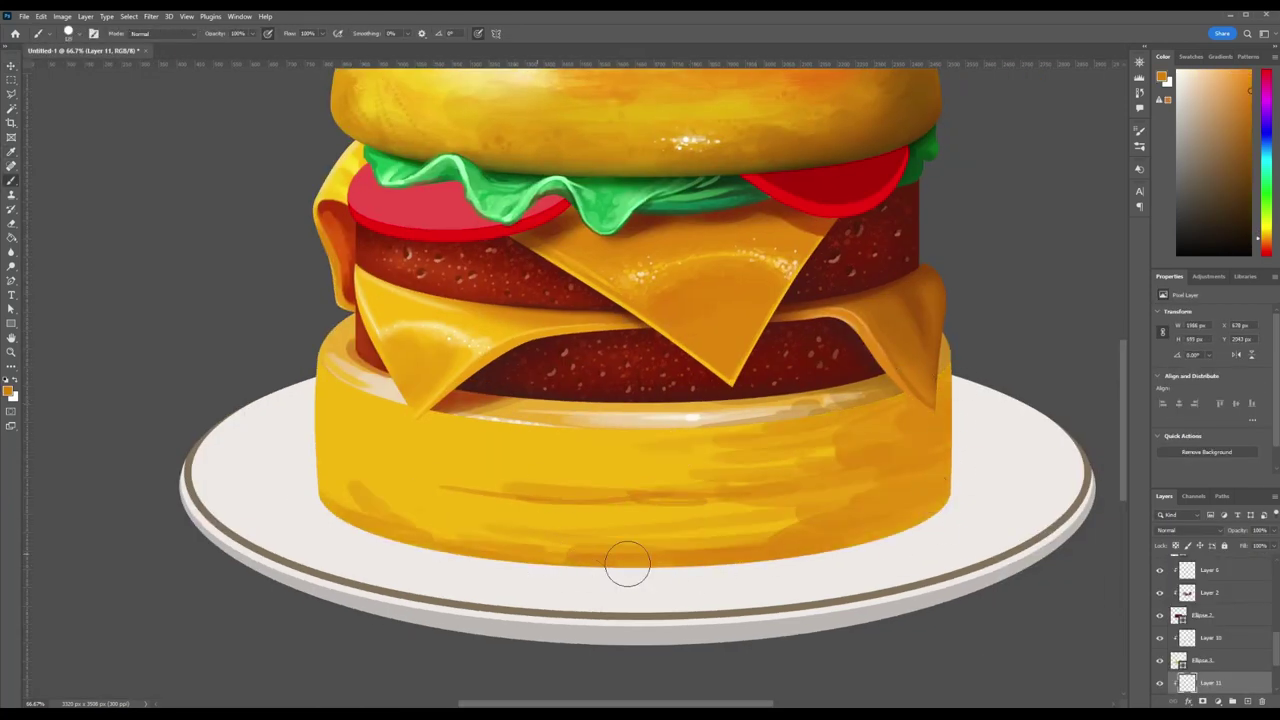
mouse_move(360, 460)
left_mouse_down()
mouse_move(495, 510)
mouse_move(374, 489)
mouse_move(593, 437)
mouse_move(680, 468)
left_mouse_up()
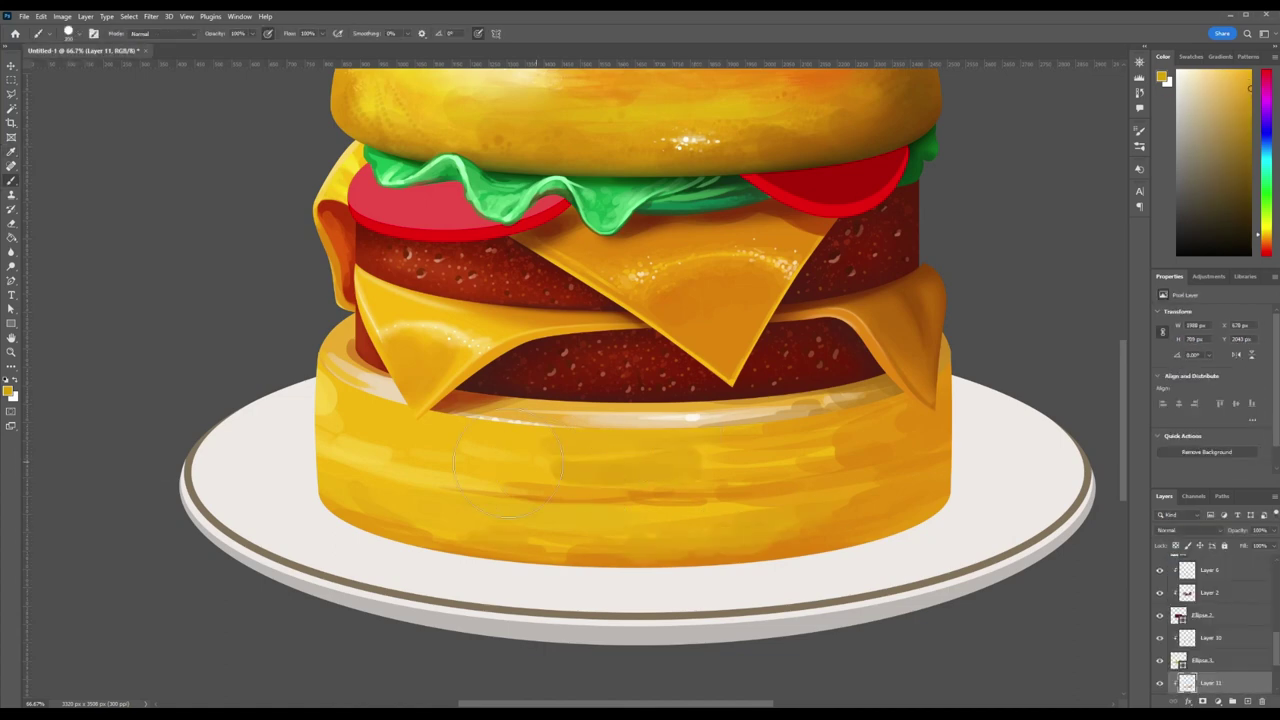
- Add pale near-white highlights on the bottom bun's left side and right edge
left_click(300, 486, "alt")
mouse_move(340, 460)
left_mouse_down()
mouse_move(371, 528)
mouse_move(335, 420)
left_mouse_up()
key("bracketleft")
key("bracketleft")
key("bracketleft")
left_click_drag(948, 360, 952, 451)
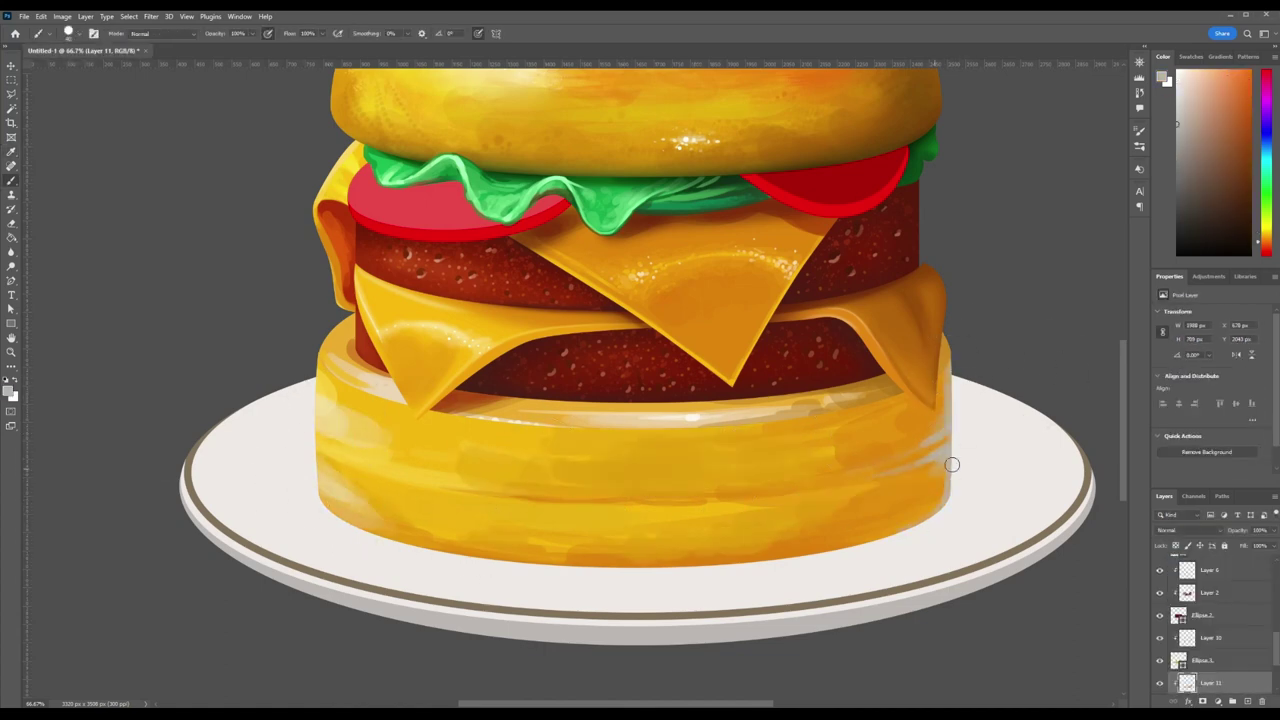
- Darken the bun's lower edge and right side with orange-red and orange shading
left_click(473, 541, "alt")
mouse_move(345, 520)
left_mouse_down()
mouse_move(540, 565)
mouse_move(771, 563)
mouse_move(940, 505)
left_mouse_up()
left_click(705, 504, "alt")
mouse_move(650, 480)
left_mouse_down()
mouse_move(900, 434)
mouse_move(921, 446)
left_mouse_up()
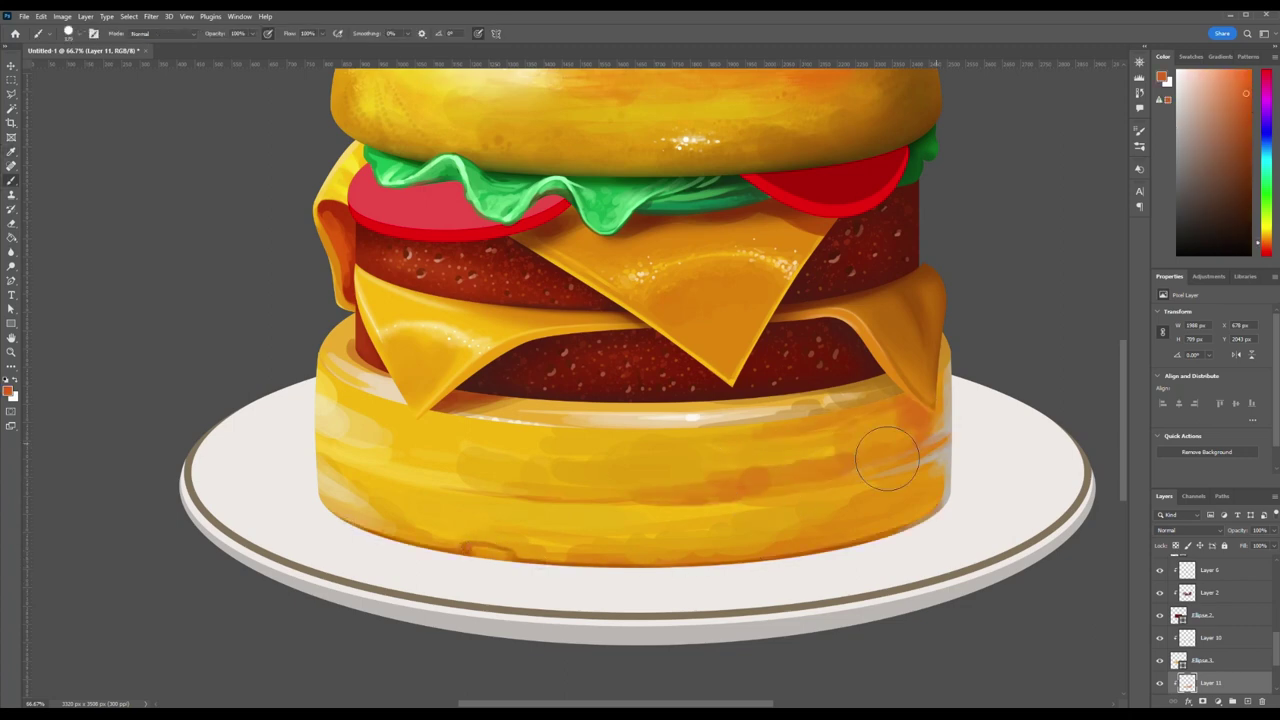
key("ctrl+minus")
key("ctrl+minus")
key("ctrl+minus")
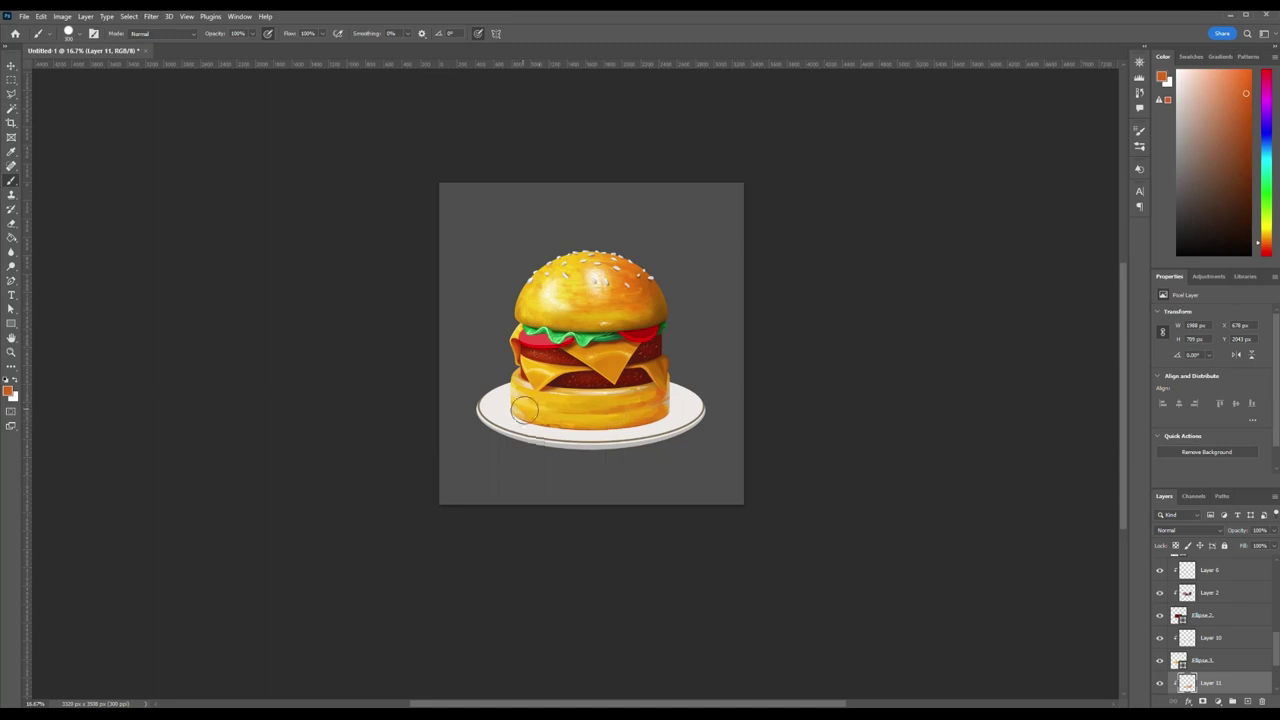
left_click(657, 415, "alt")
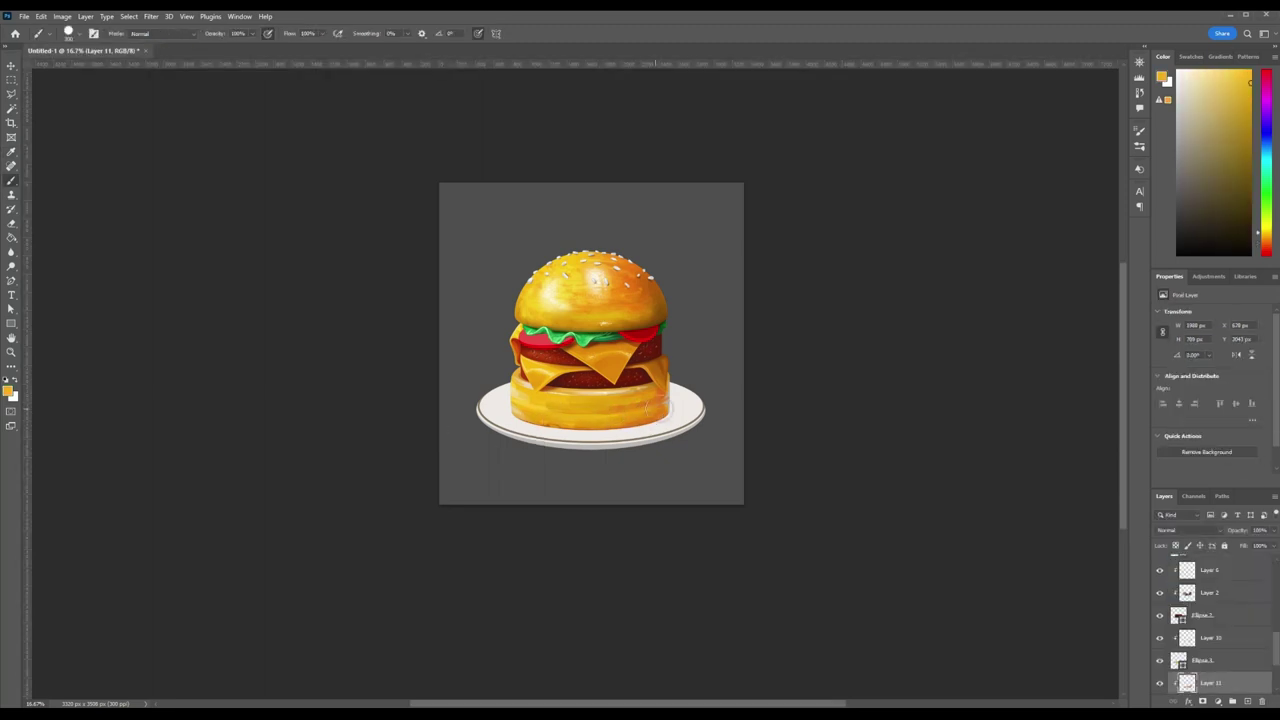
key("ctrl+plus")
key("ctrl+plus")
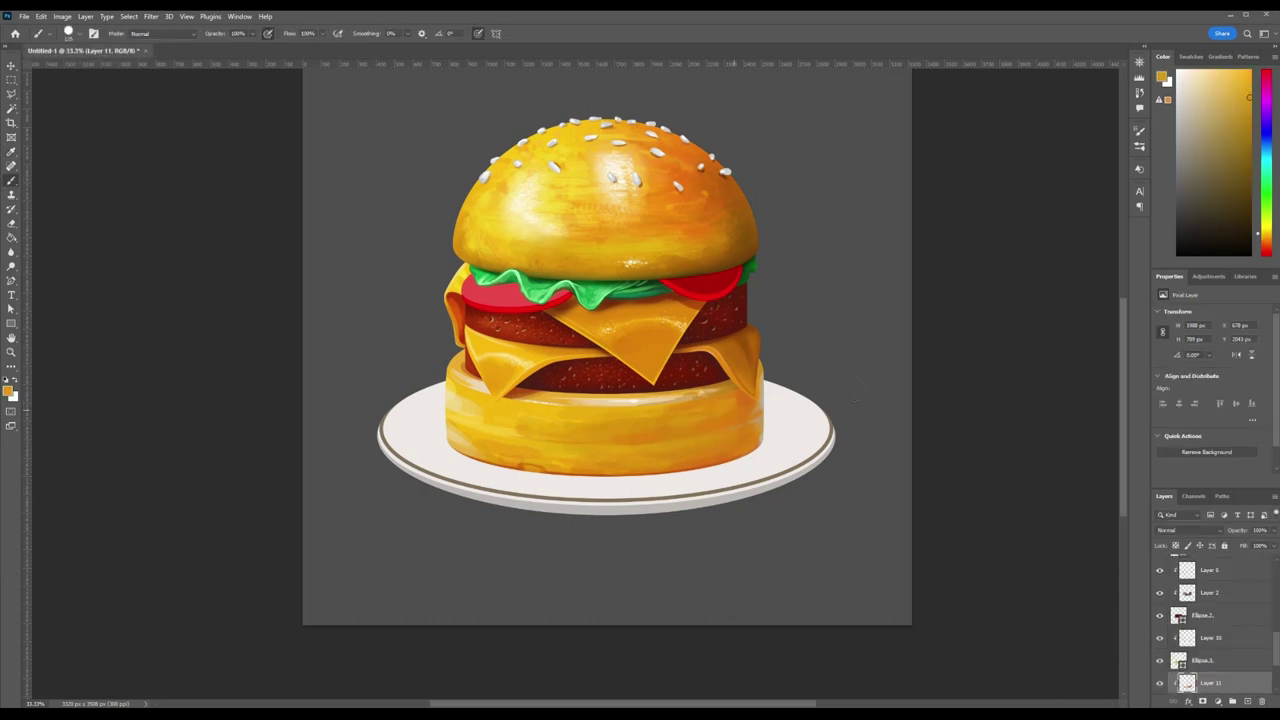
key("bracketright")
key("bracketright")
key("bracketright")
left_click(765, 372, "alt")
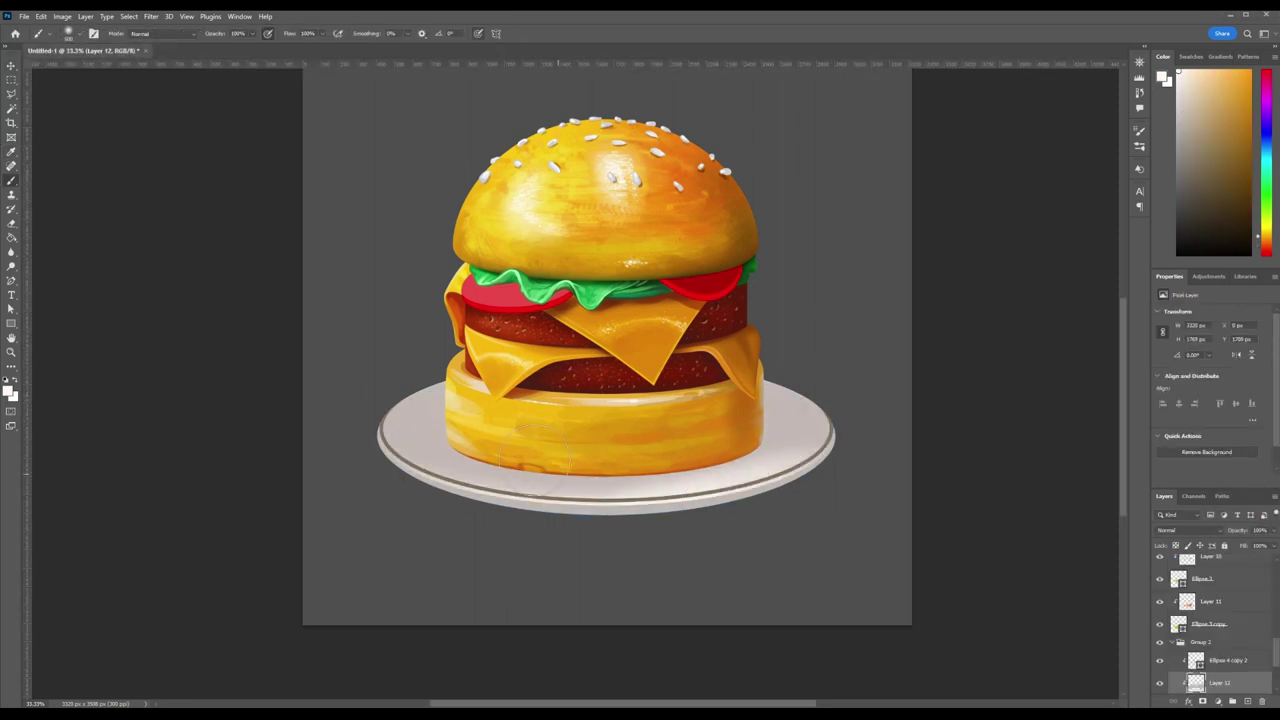
- Set the shadow layer under the bun to Color Burn and soften it with a Gaussian Blur
key("F5")
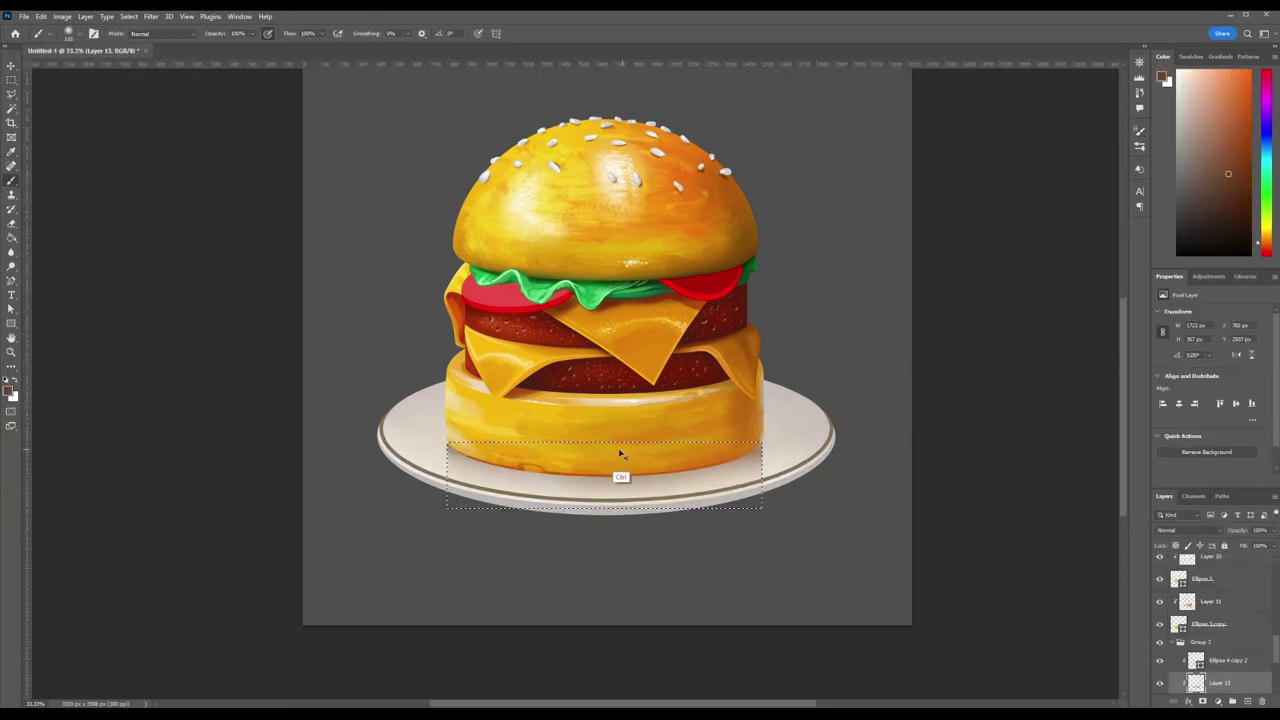
left_click(1190, 530)
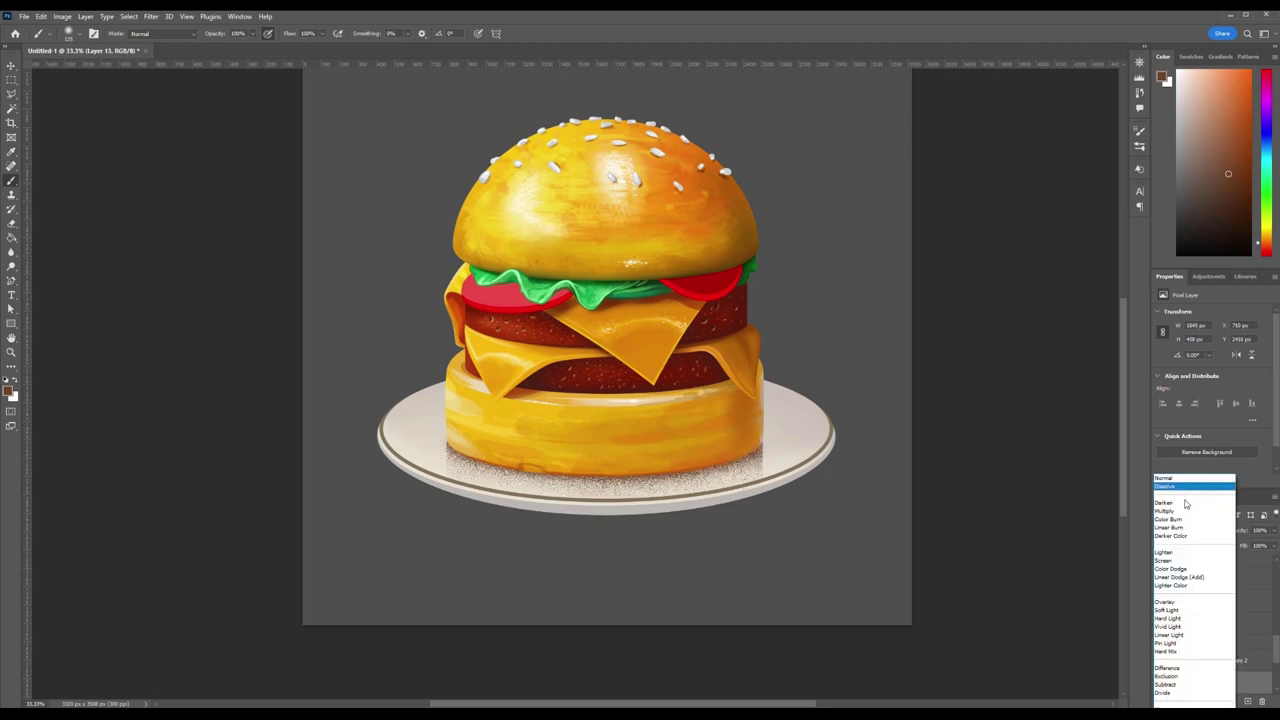
left_click(1185, 529)
left_click(150, 16)
left_click(308, 199)
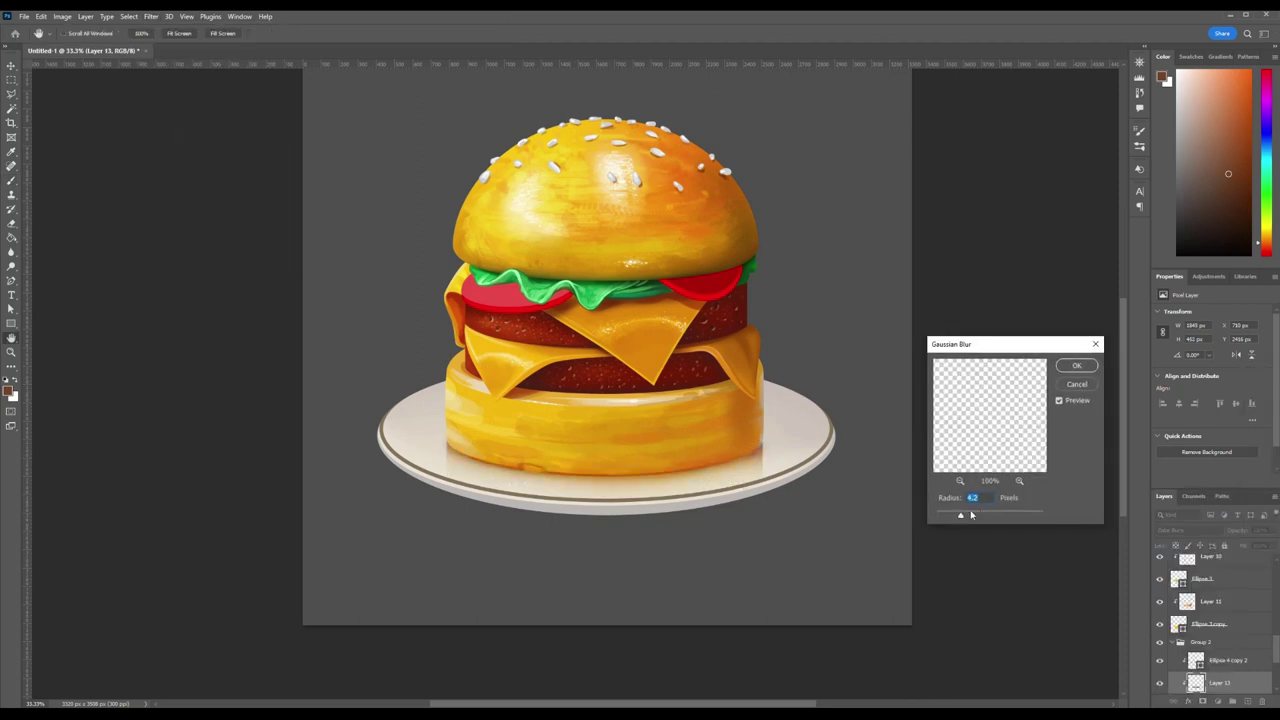
left_click(1076, 366)
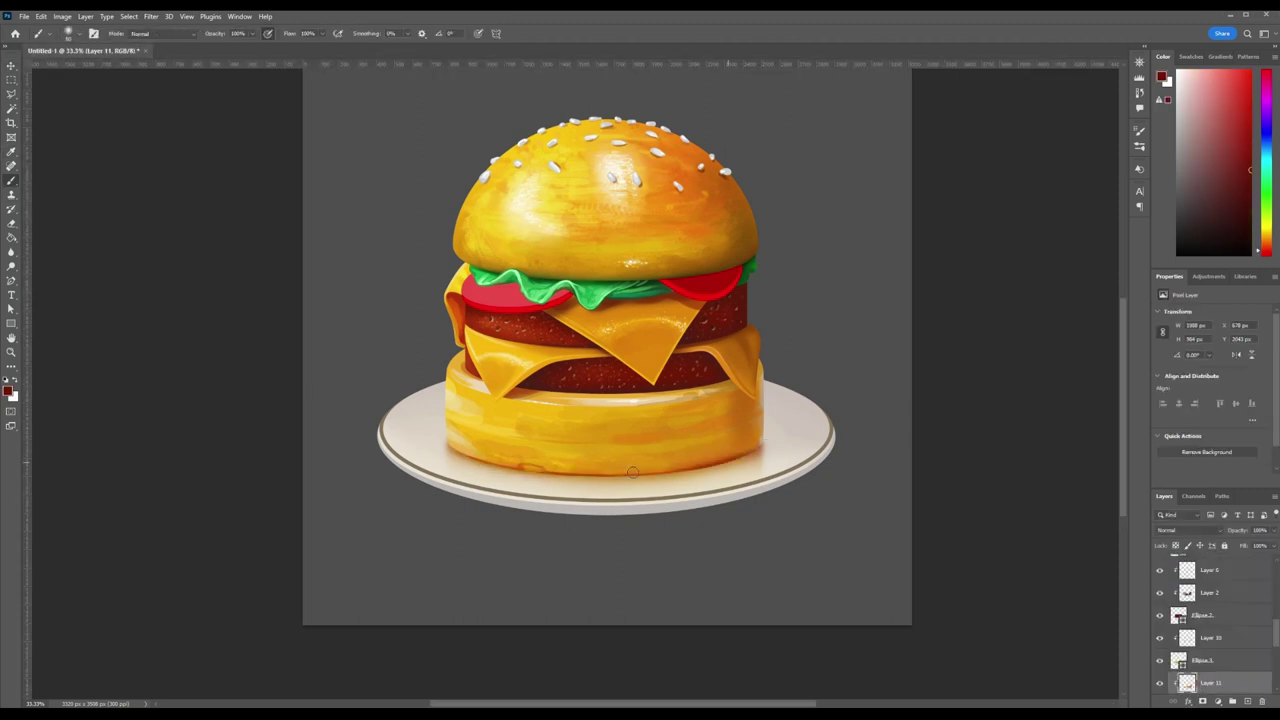
left_click_drag(723, 468, 609, 486)
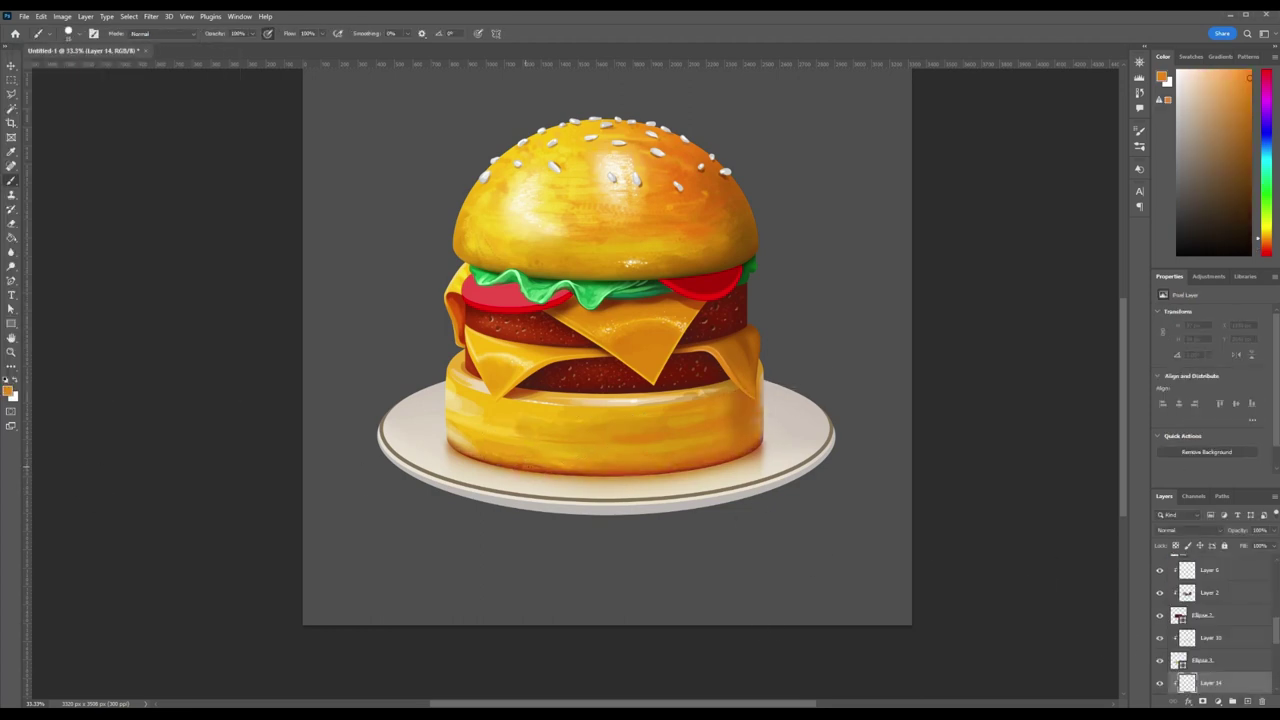
- Dab lighter yellow-orange strokes on the bottom bun on Layer 14, then add a new empty layer
mouse_move(534, 497)
left_mouse_down()
mouse_move(596, 466)
mouse_move(477, 393)
left_mouse_up()
left_click(547, 430, "alt")
left_click(477, 393, "alt")
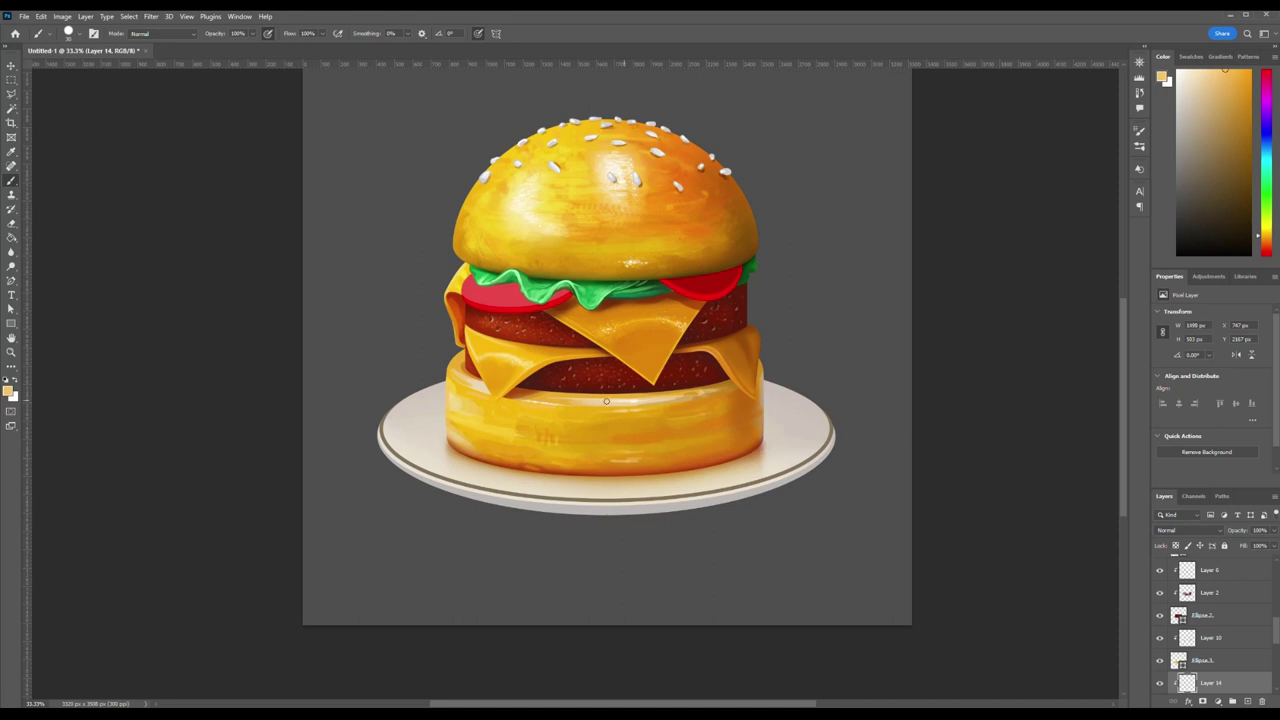
key("ctrl+shift+alt+n")
key("v")
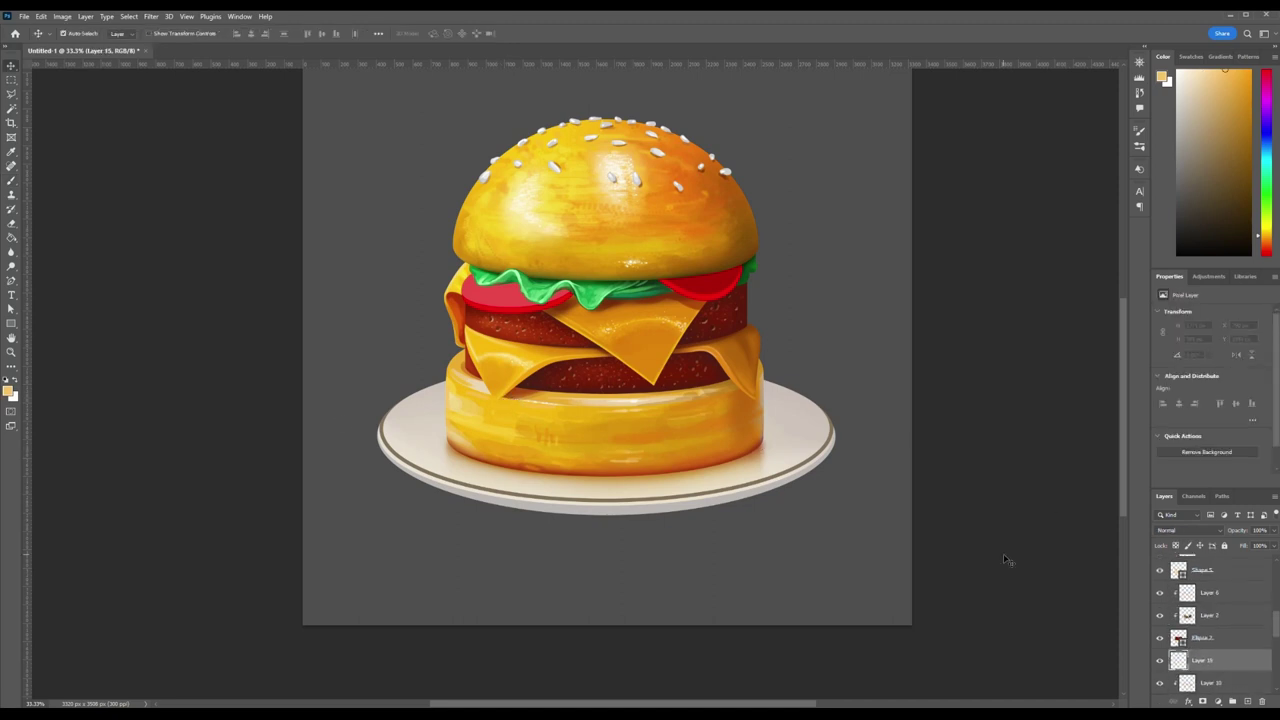
key("b")
key("ctrl+plus")
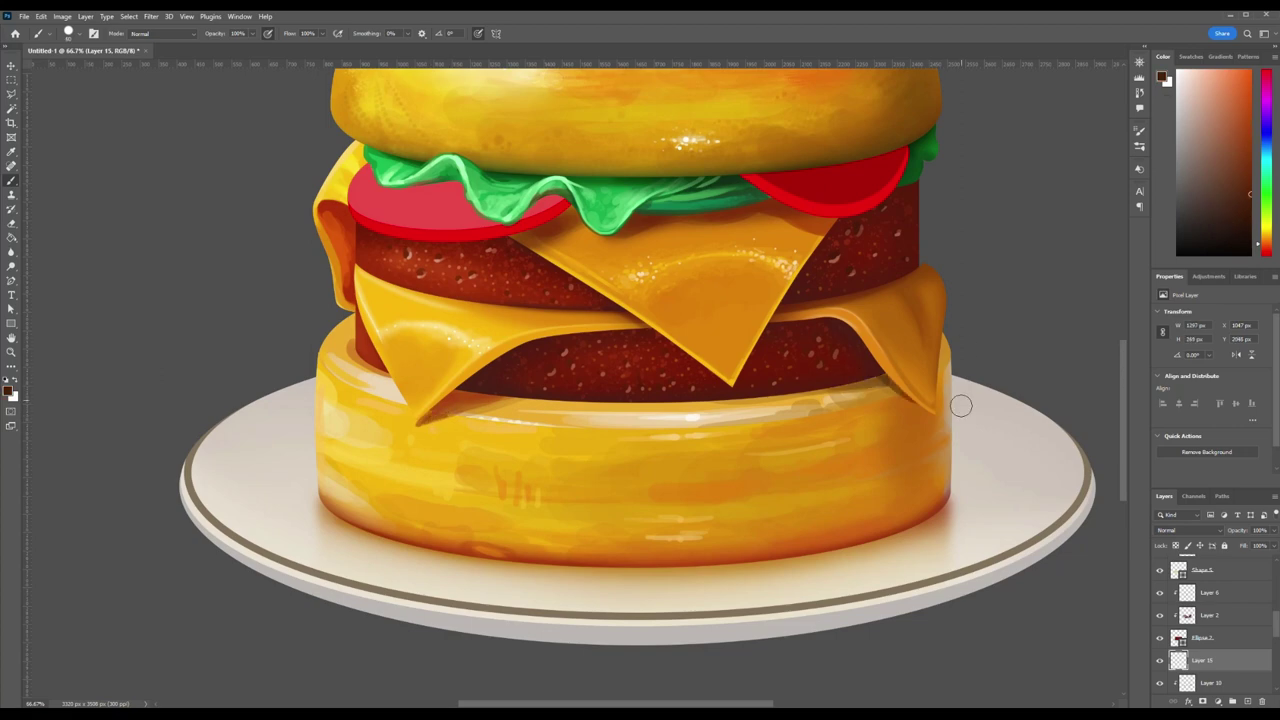
key("ctrl+0")
key("ctrl+plus")
key("ctrl+plus")
- Switch between Layers 11 and 10, sampling progressively lighter yellows from the bun
left_click(630, 487, "ctrl")
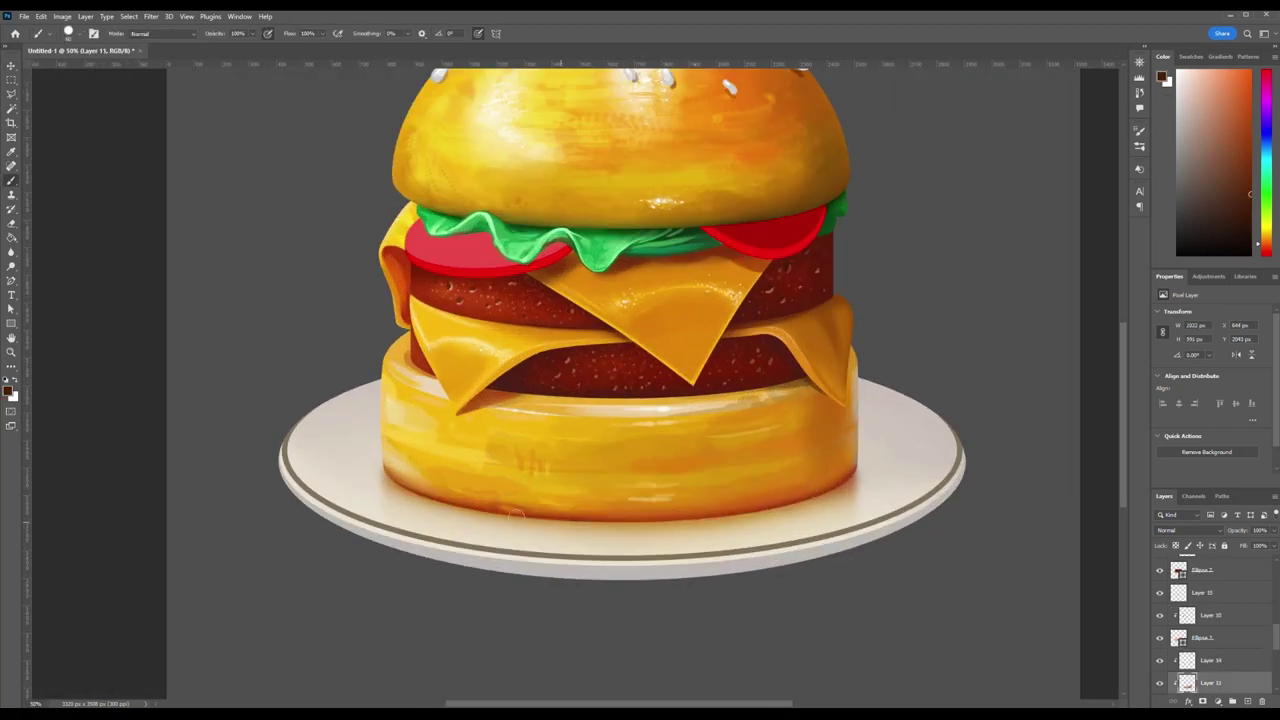
key("ctrl+0")
key("ctrl+plus")
key("ctrl+plus")
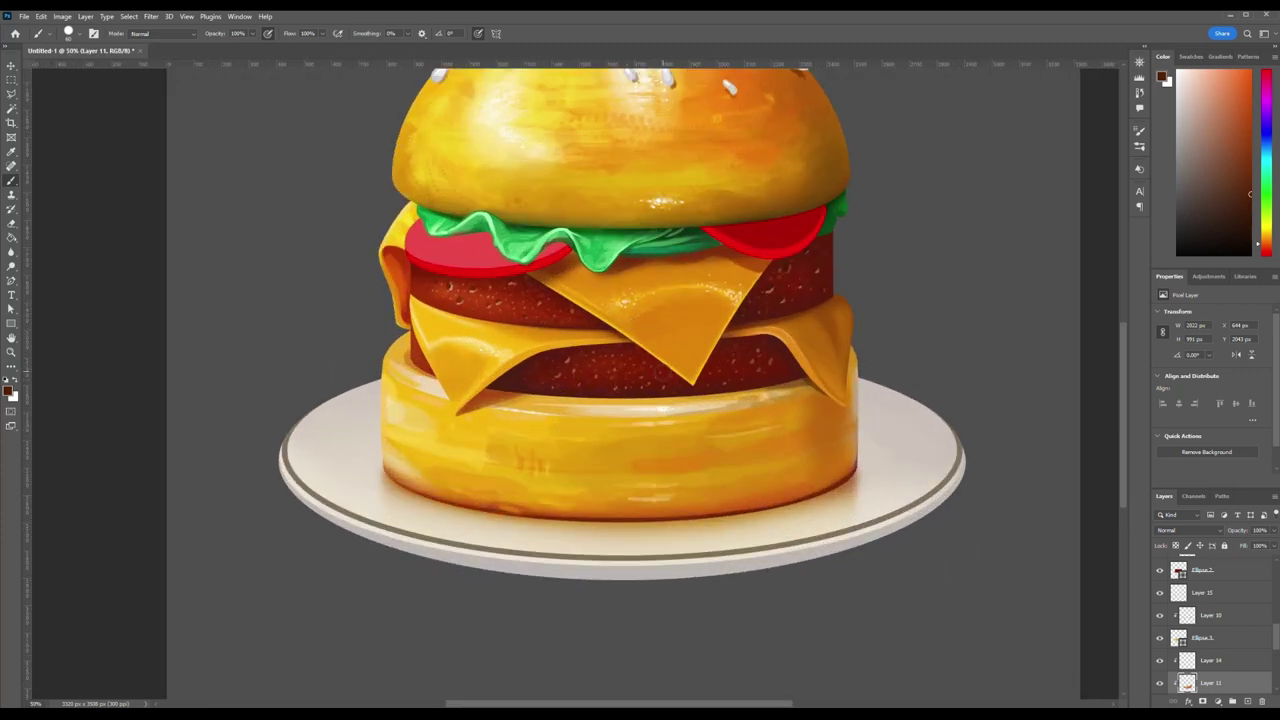
left_click(657, 415, "ctrl")
left_click(592, 420, "alt")
left_click(797, 383, "alt")
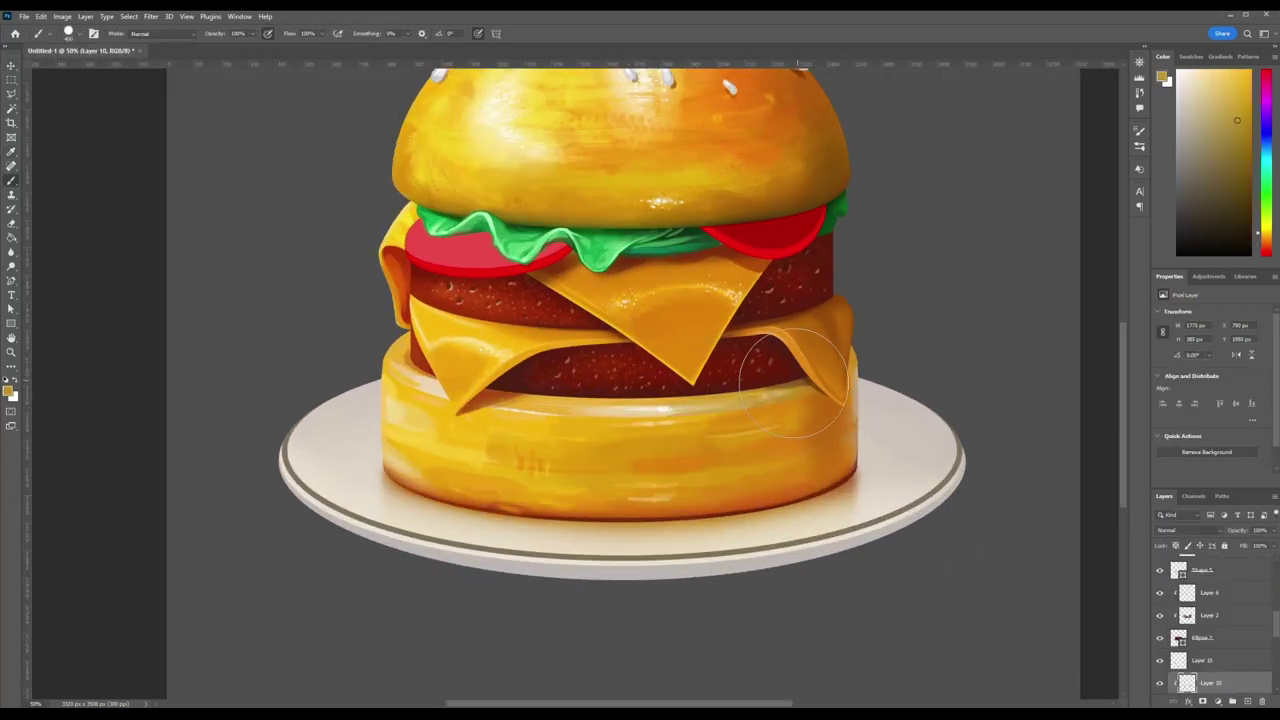
left_click(760, 396, "alt")
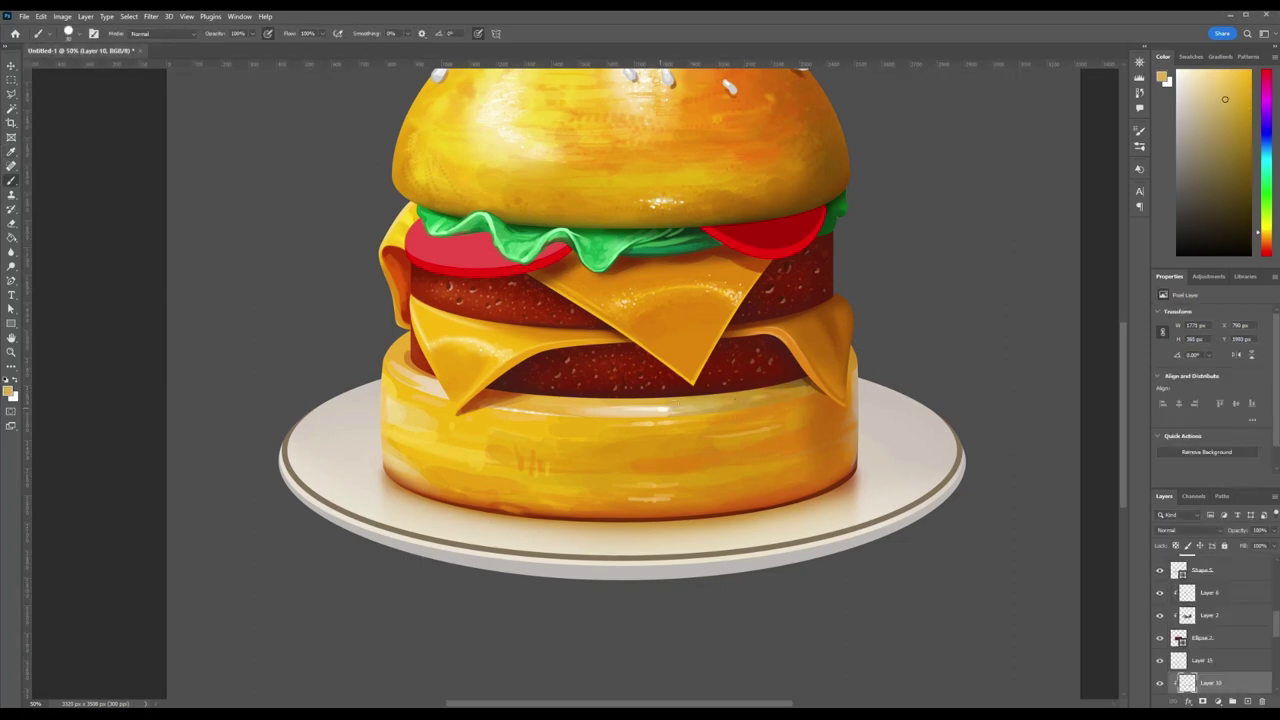
left_click(649, 391, "alt")
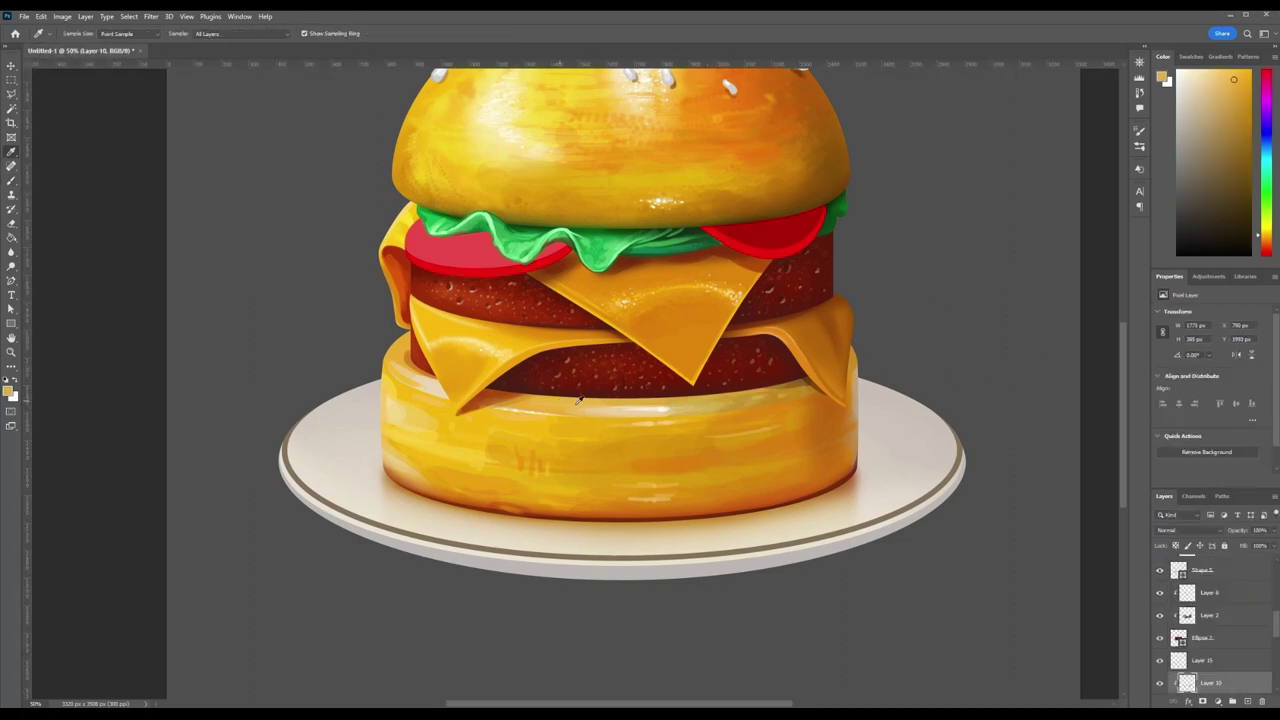
left_click(395, 338, "alt")
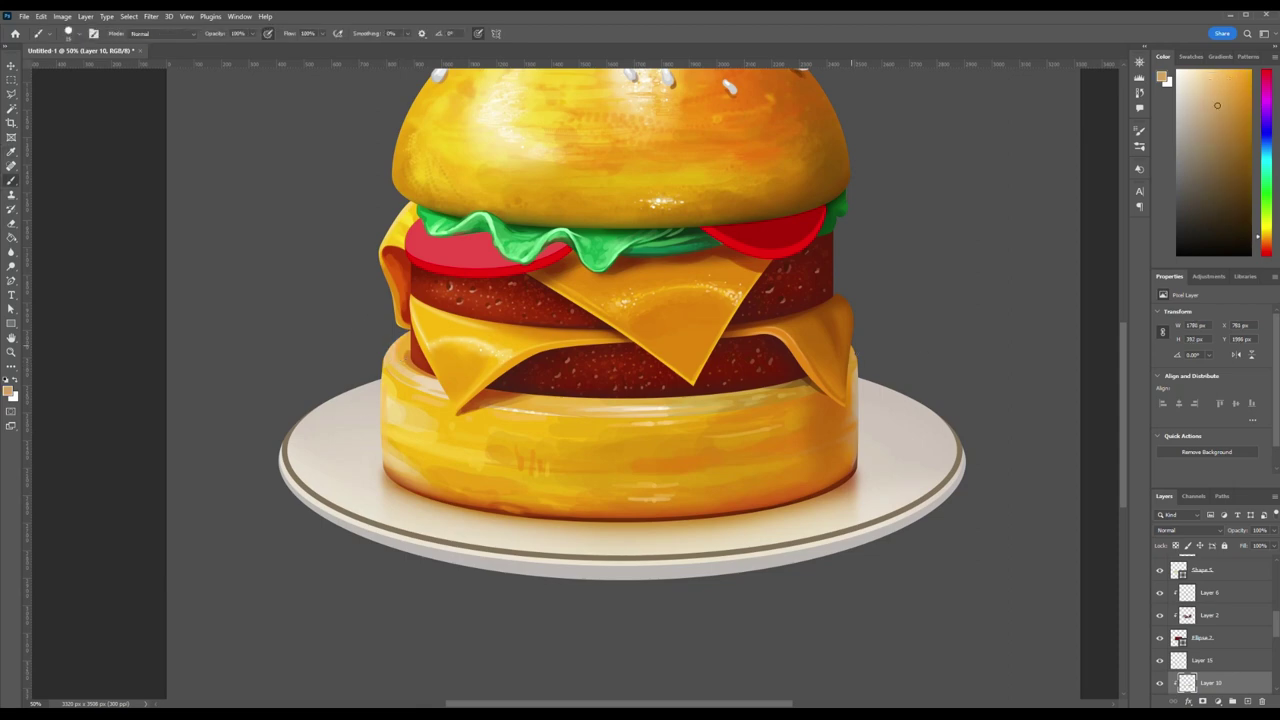
- Paint glossy bright-yellow strokes across the bottom bun on Layer 11
left_click(845, 365, "alt")
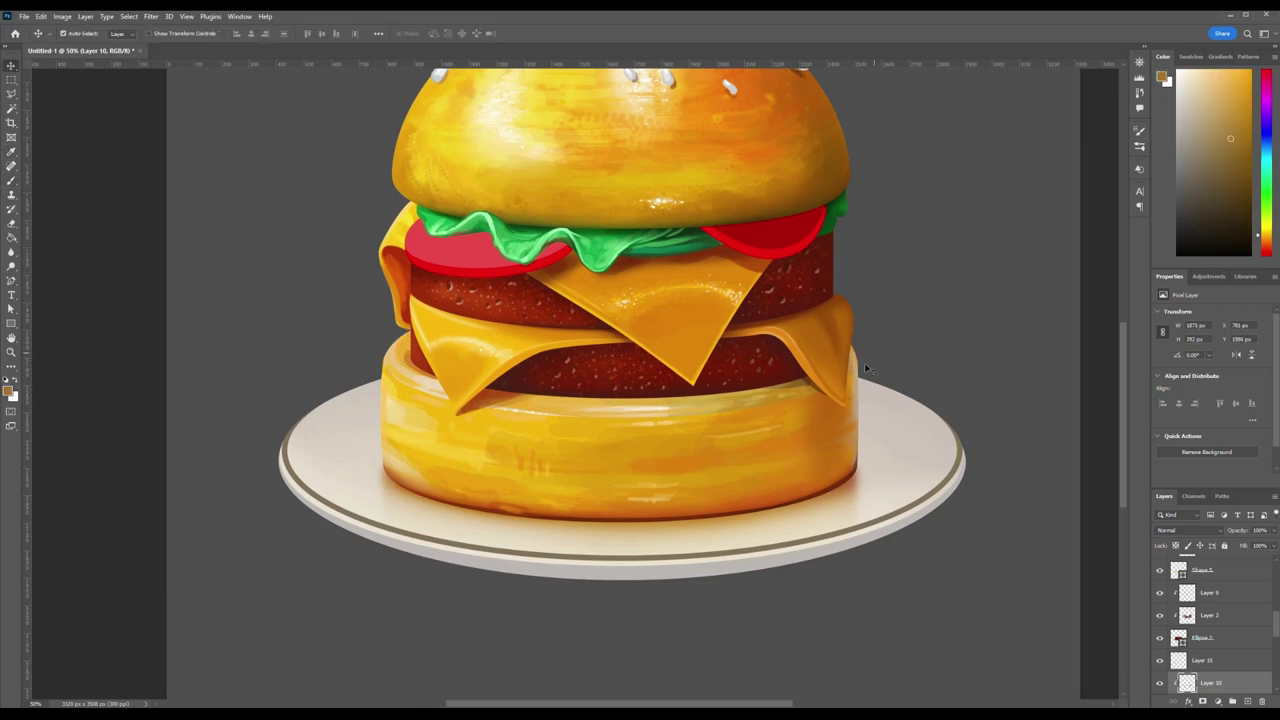
left_click(859, 386, "ctrl")
left_click(845, 457, "alt")
left_click(470, 503, "alt")
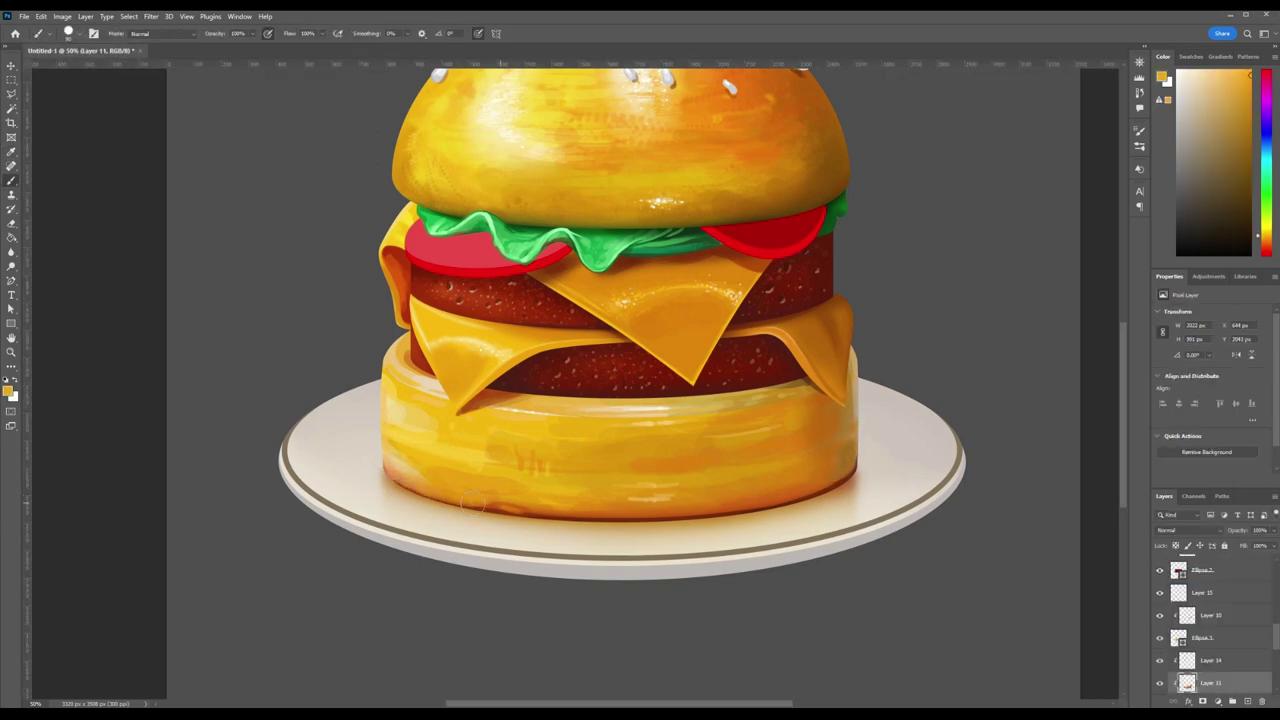
left_click(588, 510, "alt")
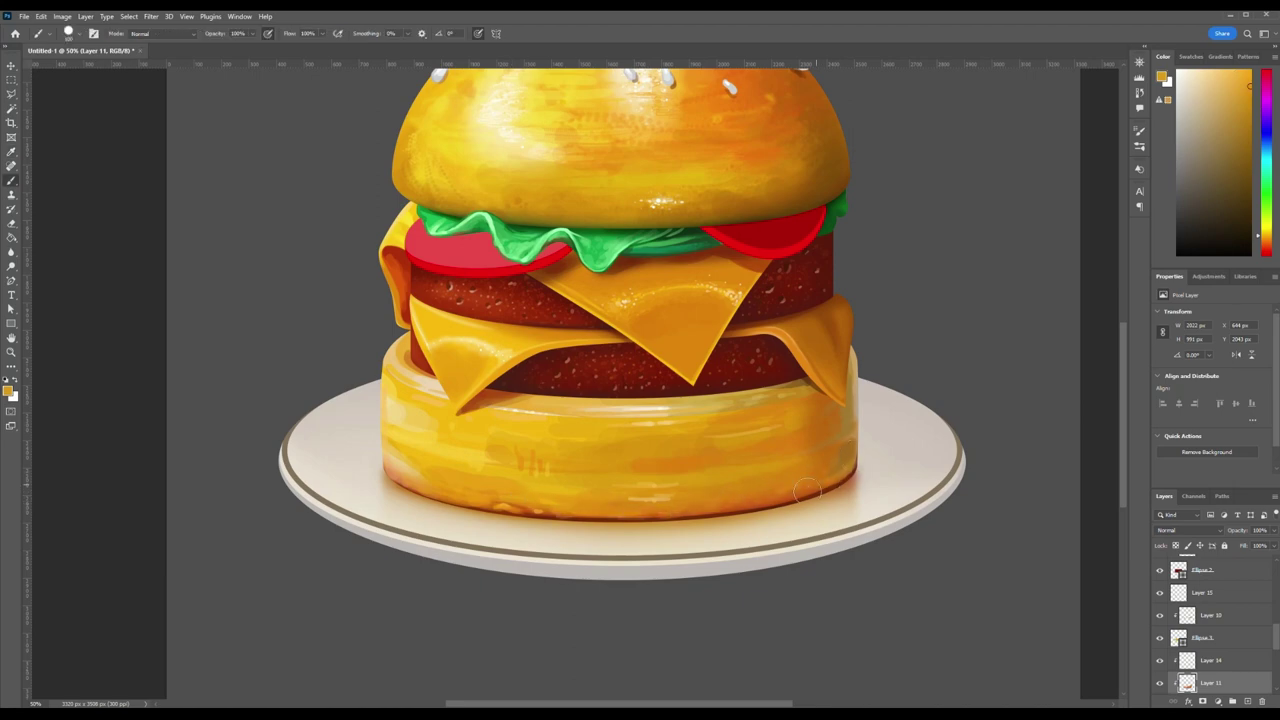
left_click(500, 447, "alt")
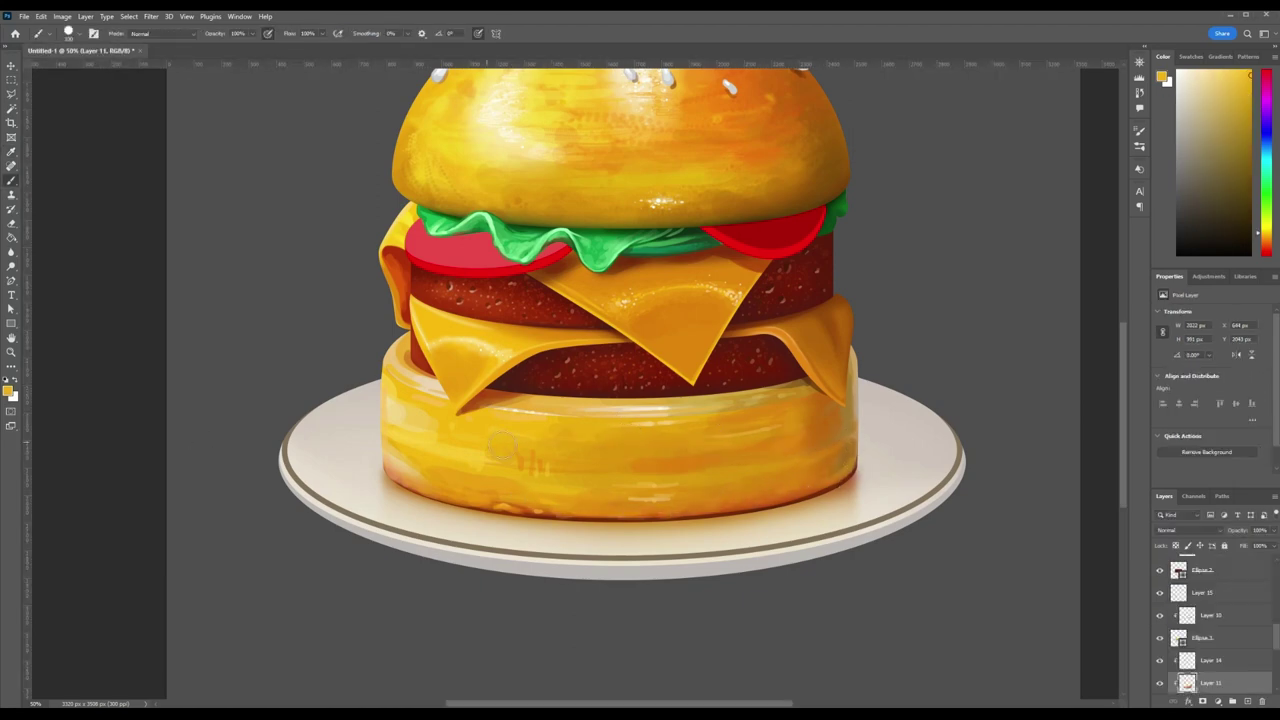
left_click_drag(395, 377, 420, 420)
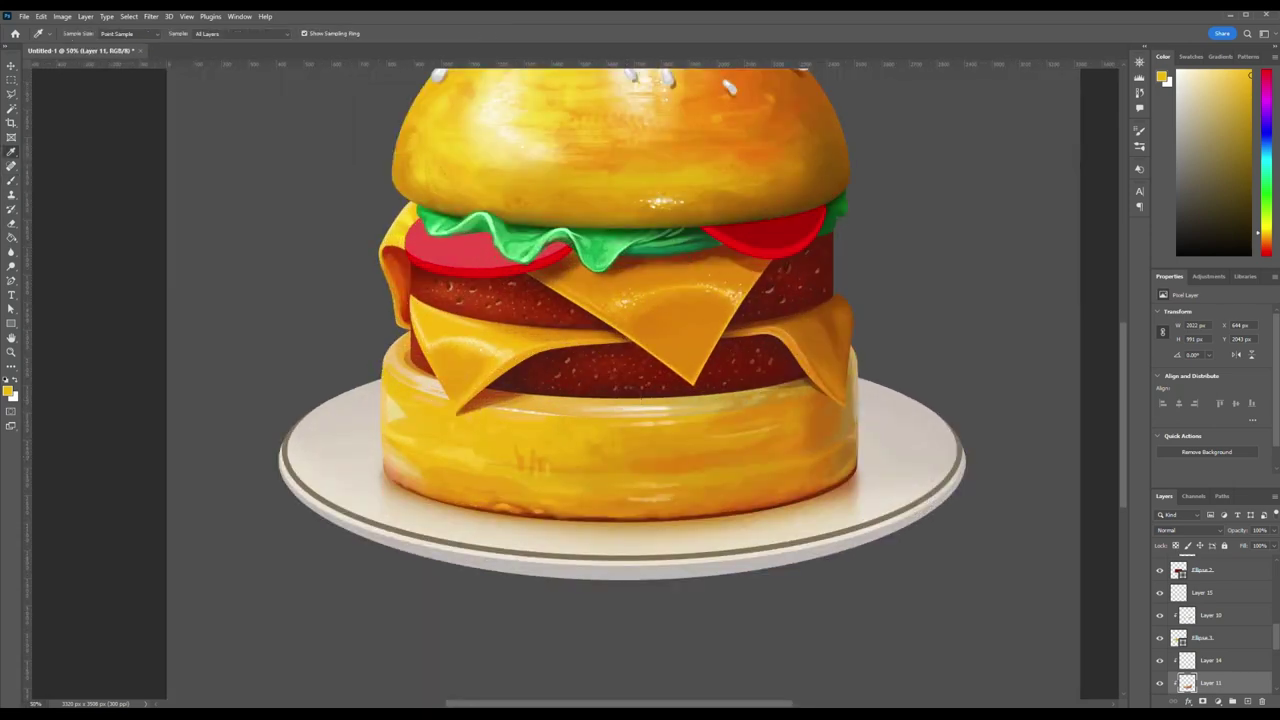
left_click_drag(700, 430, 838, 425)
- Paint darker orange shading along the bun's lower right edge with a smaller brush
key("bracketleft")
key("bracketleft")
key("bracketleft")
left_click(670, 468, "alt")
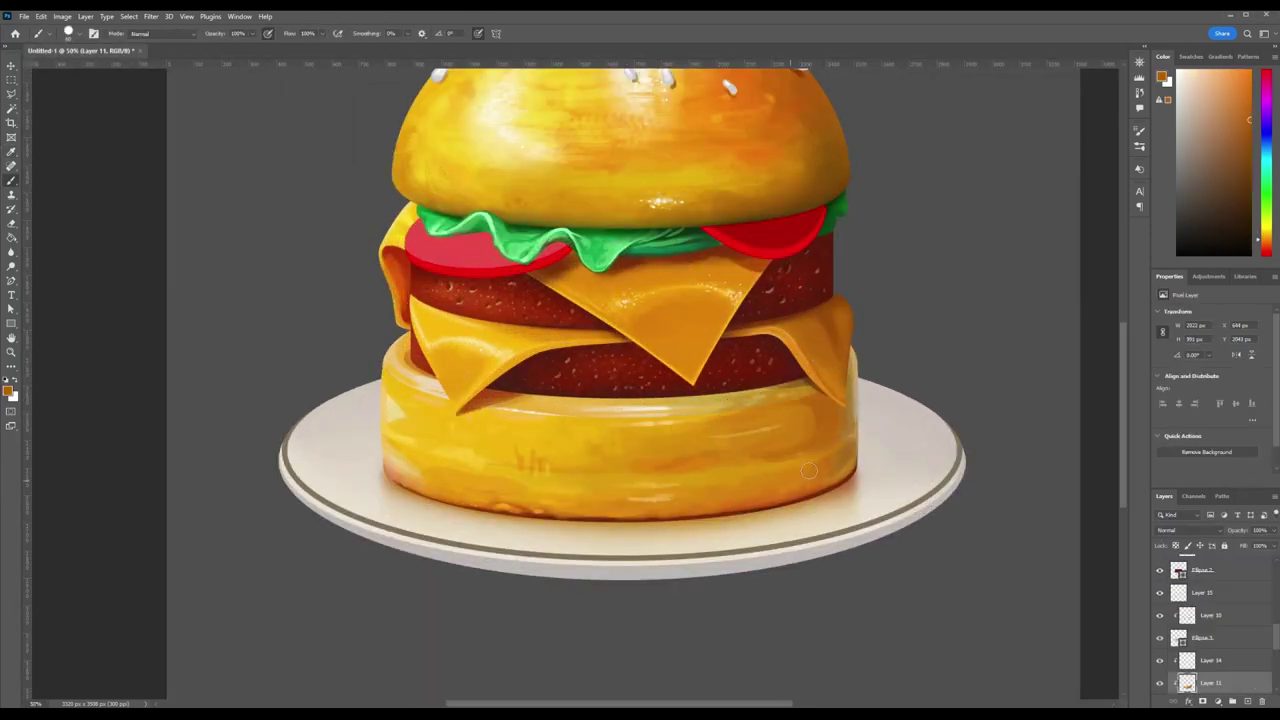
left_click_drag(834, 448, 814, 491)
key("bracketright")
key("bracketright")
key("bracketright")
key("bracketleft")
key("bracketleft")
key("bracketleft")
left_click(722, 510, "alt")
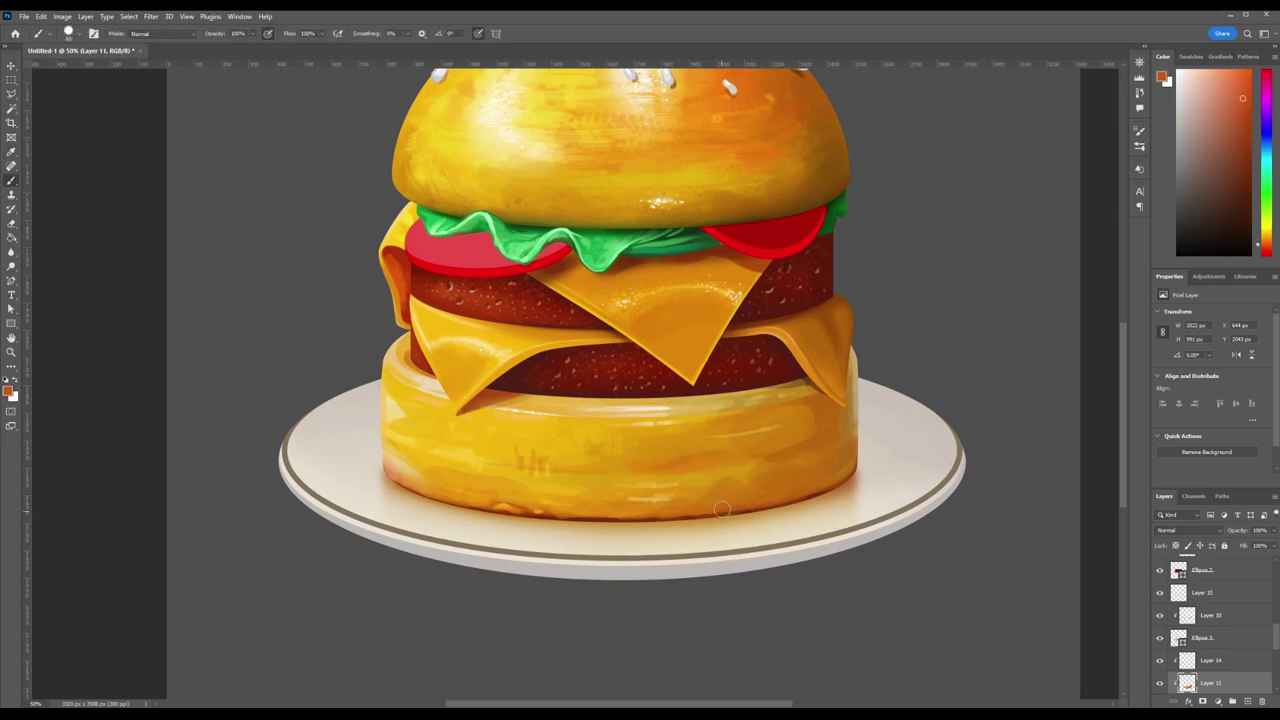
left_click(662, 518, "alt")
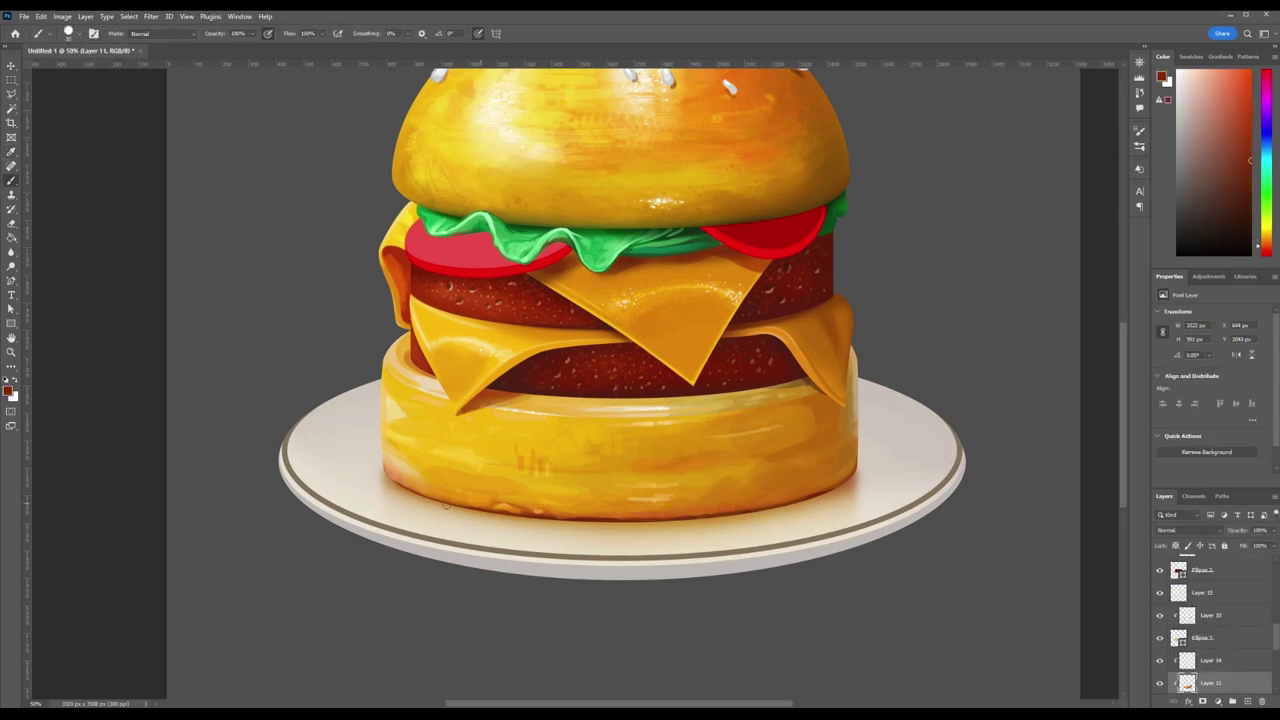
left_click(441, 500, "alt")
key("v")
key("ctrl+minus")
key("ctrl+minus")
key("ctrl+0")
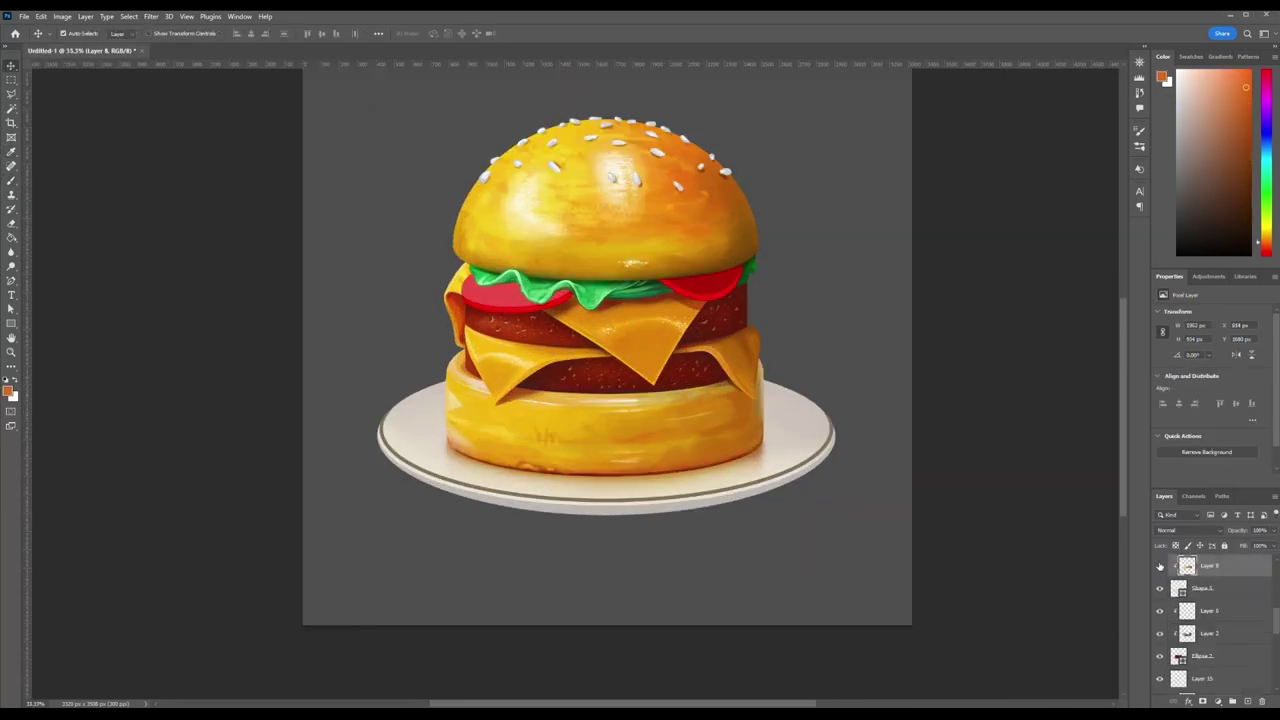
- Lower the plate shadow Layer 16's opacity to about 39%
key("ctrl+plus")
key("ctrl+plus")
key("b")
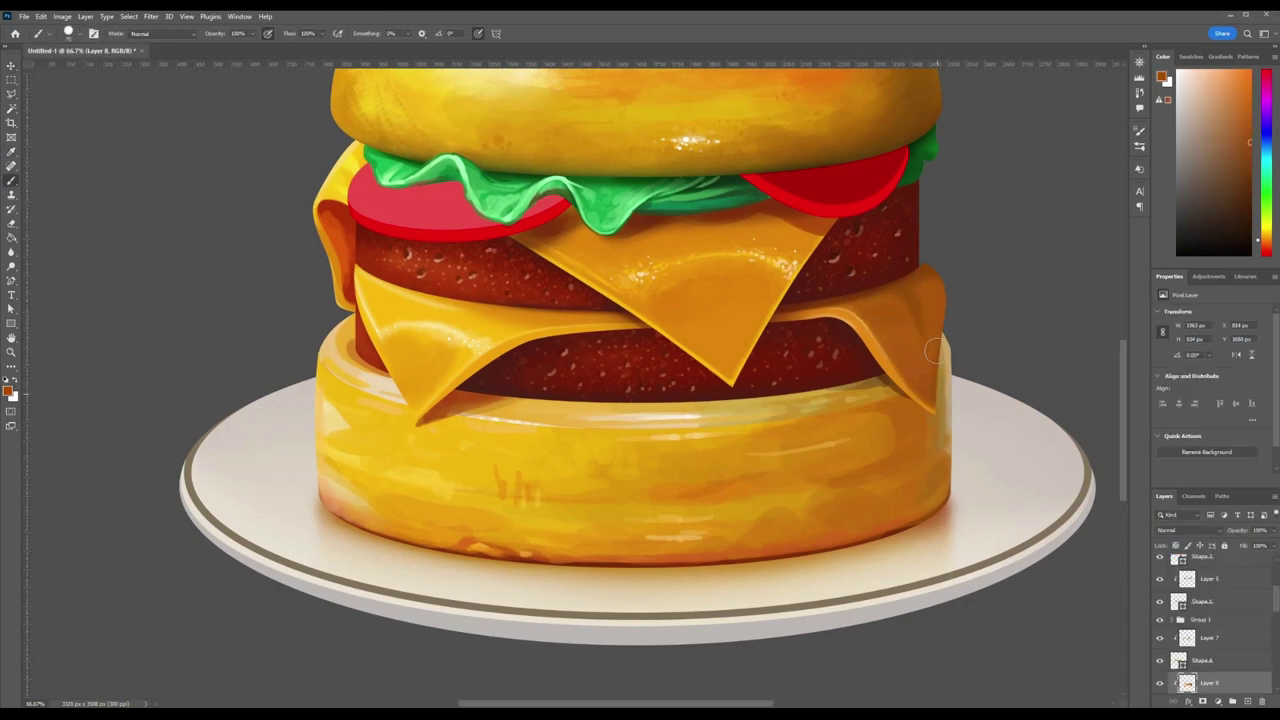
key("ctrl+minus")
key("ctrl+minus")
key("ctrl+minus")
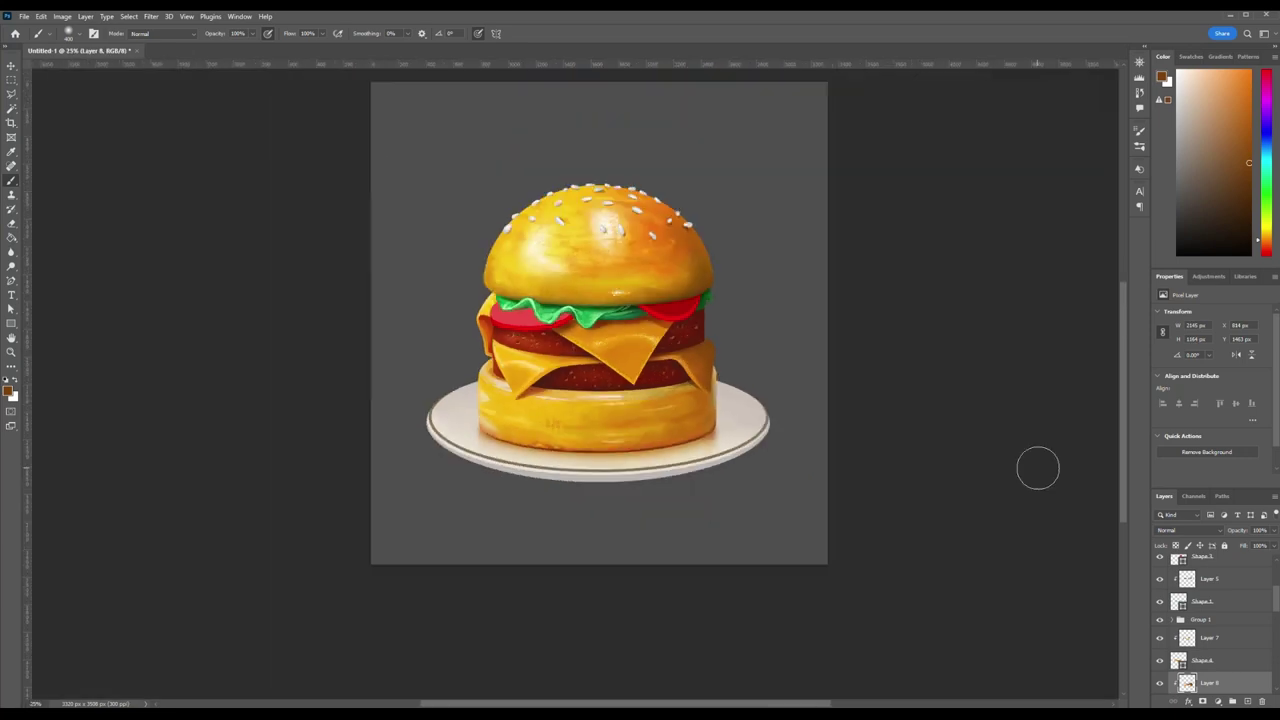
key("ctrl+minus")
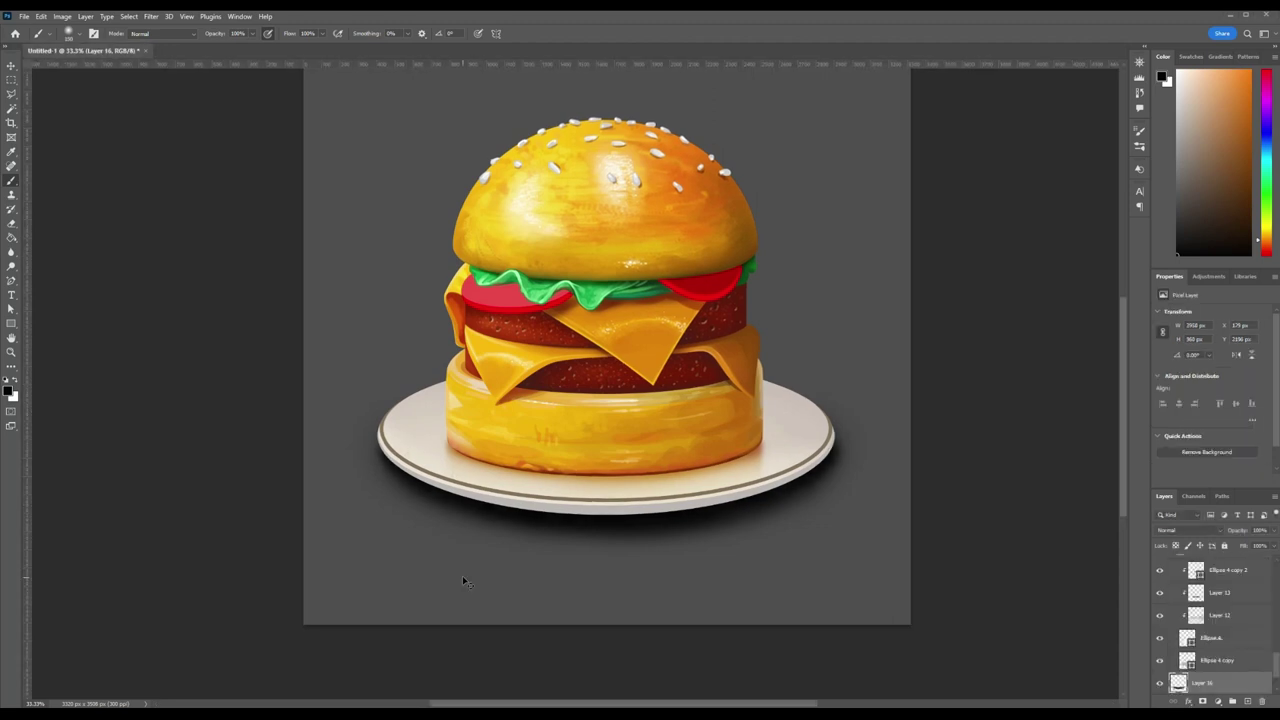
key("ctrl+minus")
left_click_drag(1275, 530, 1243, 545)
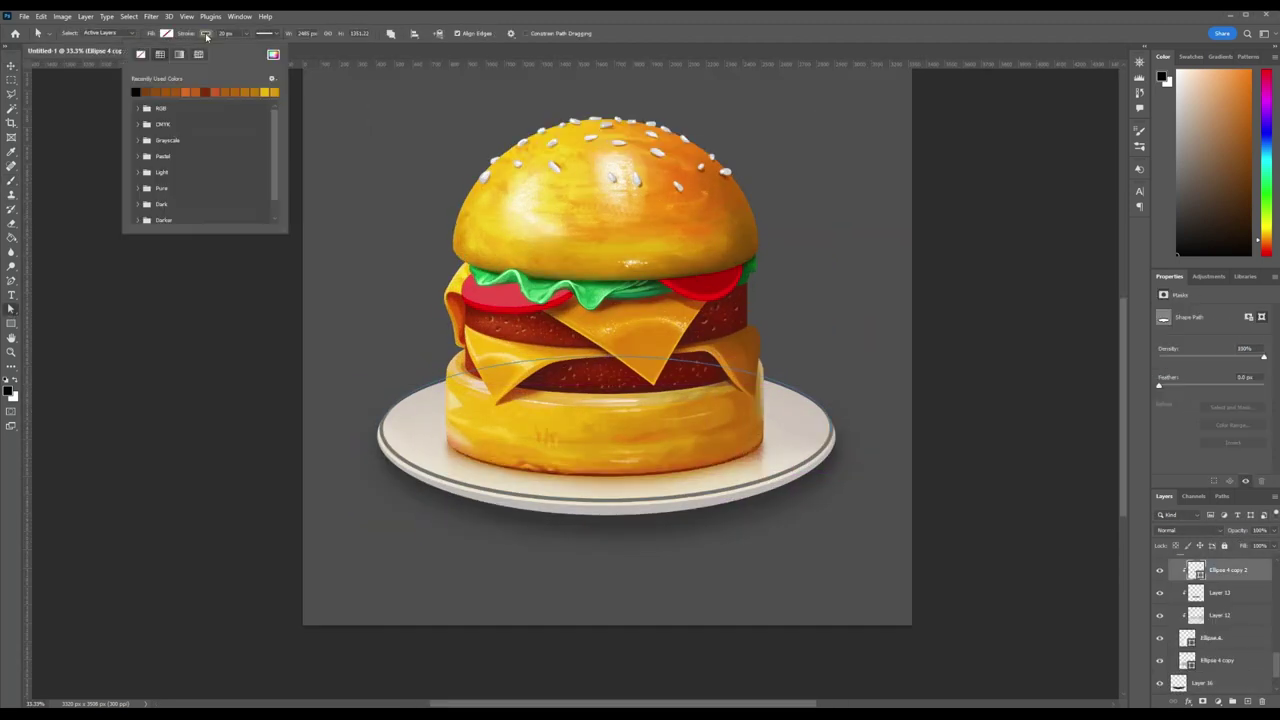
- Give the Ellipse 4 copy 2 rim line a muted grey gradient stroke, editing its colour stops
left_click(165, 92)
double_click(212, 180)
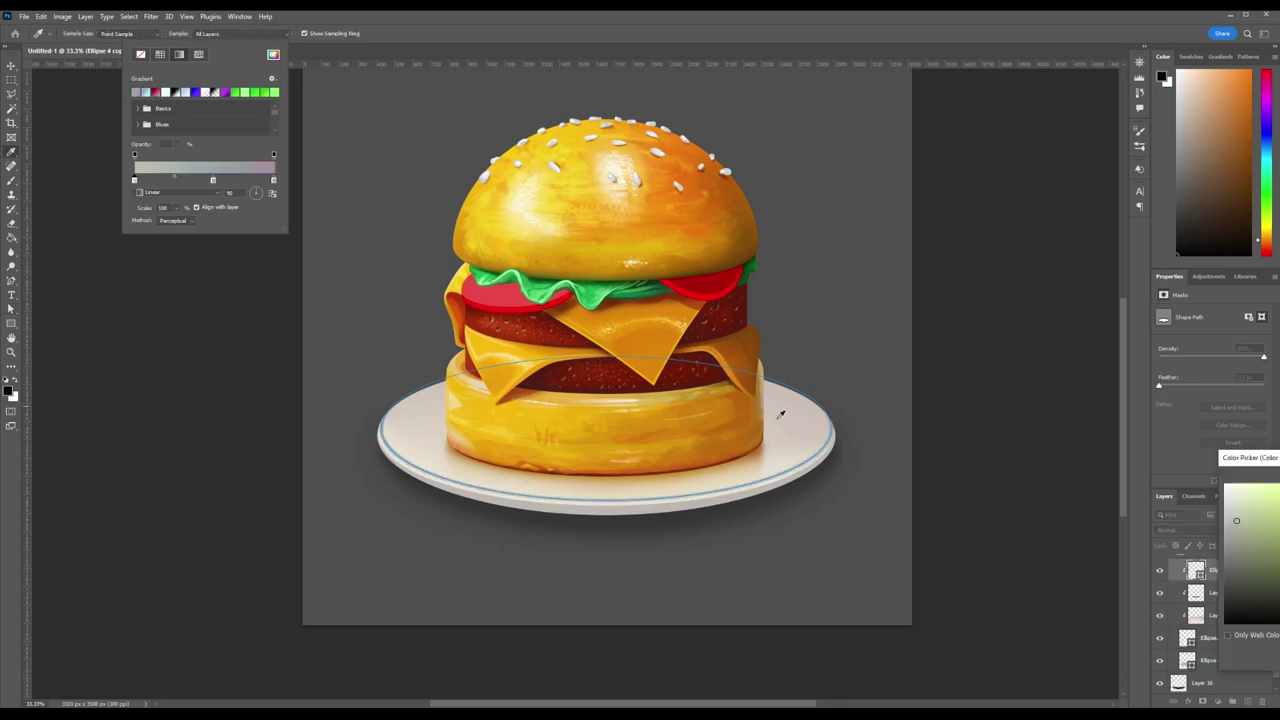
key("Return")
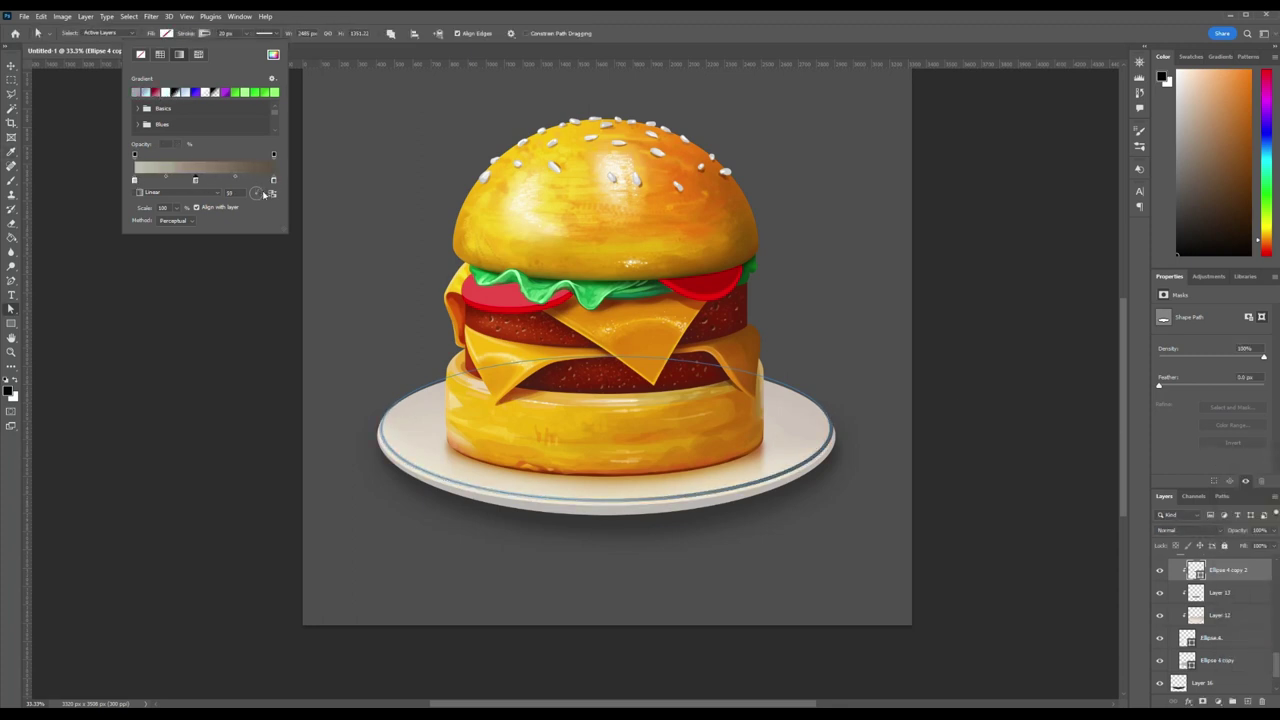
double_click(234, 180)
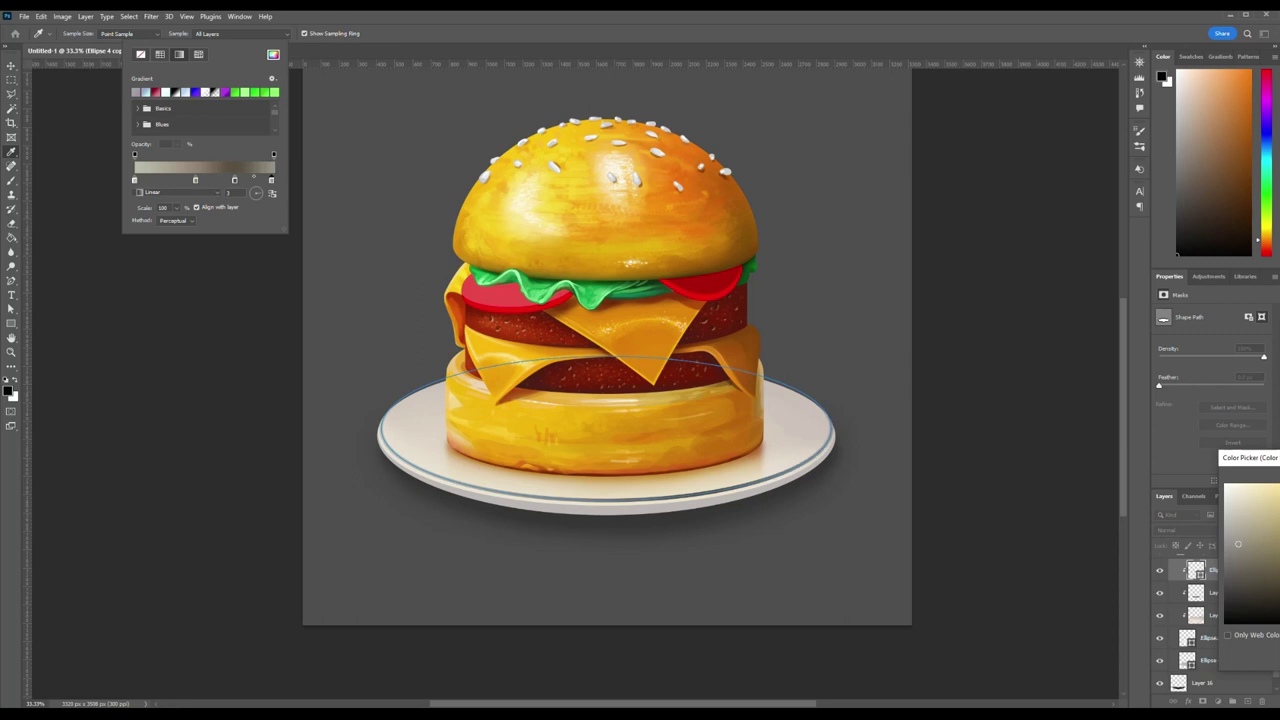
key("Return")
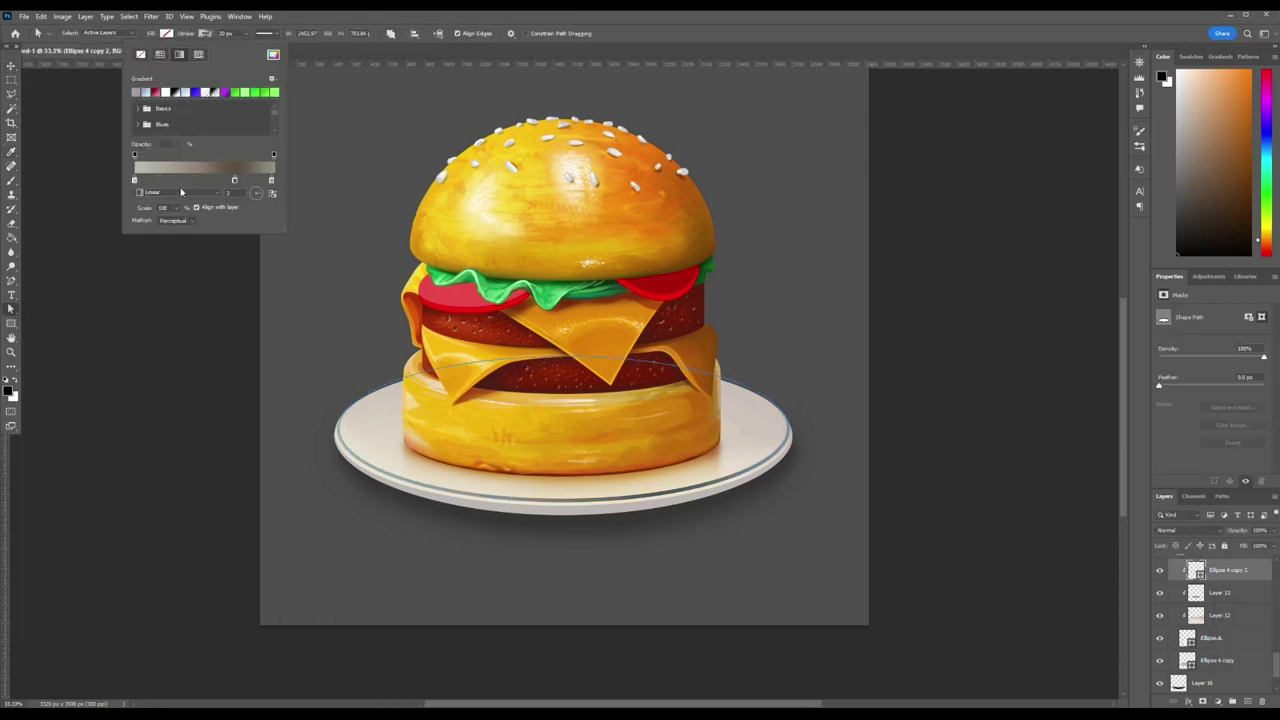
left_click(781, 313)
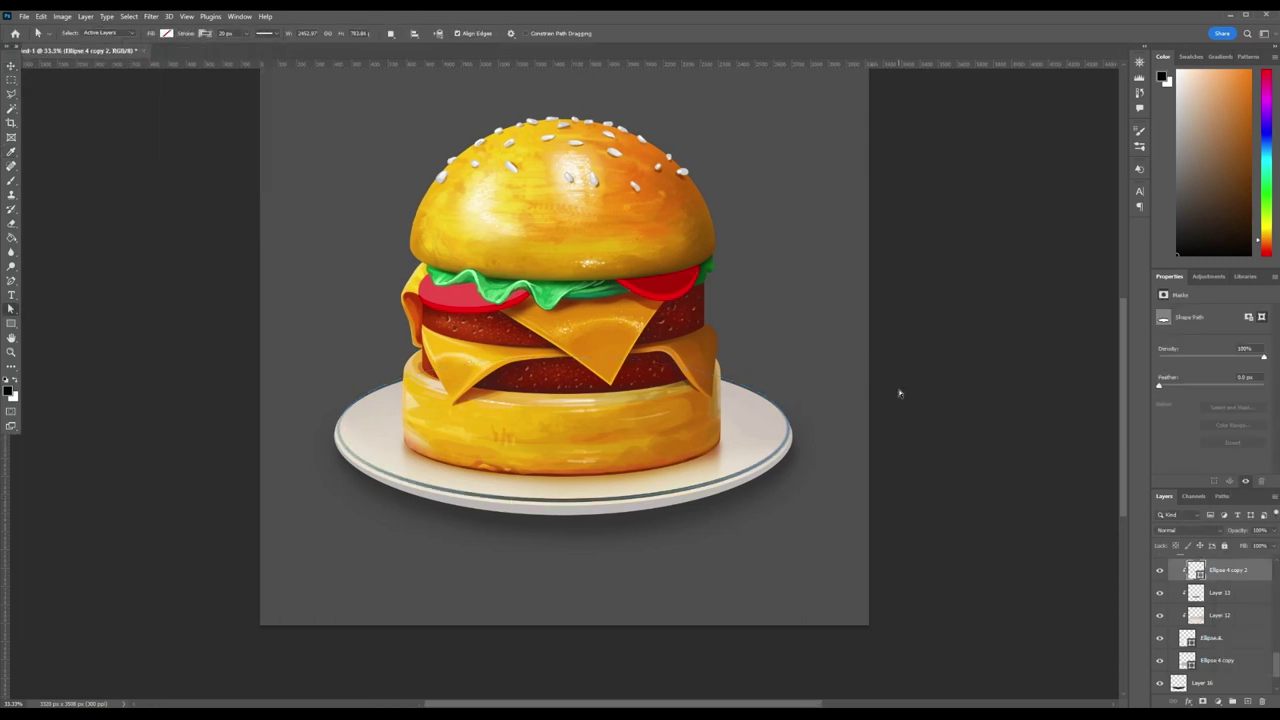
key("v")
left_click(712, 510)
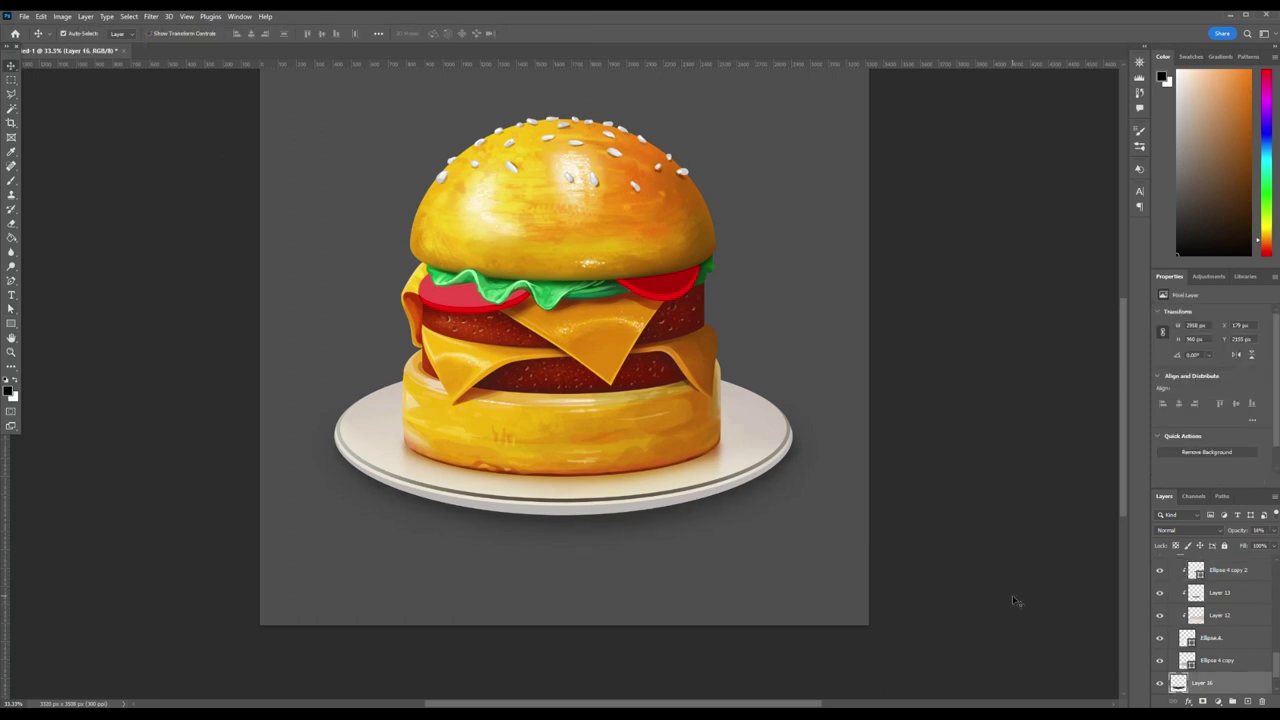
key("ctrl+minus")
key("ctrl+plus")
- Select the bottom bun layer and sample dark red from the patty for shading
left_click(580, 429)
key("ctrl+plus")
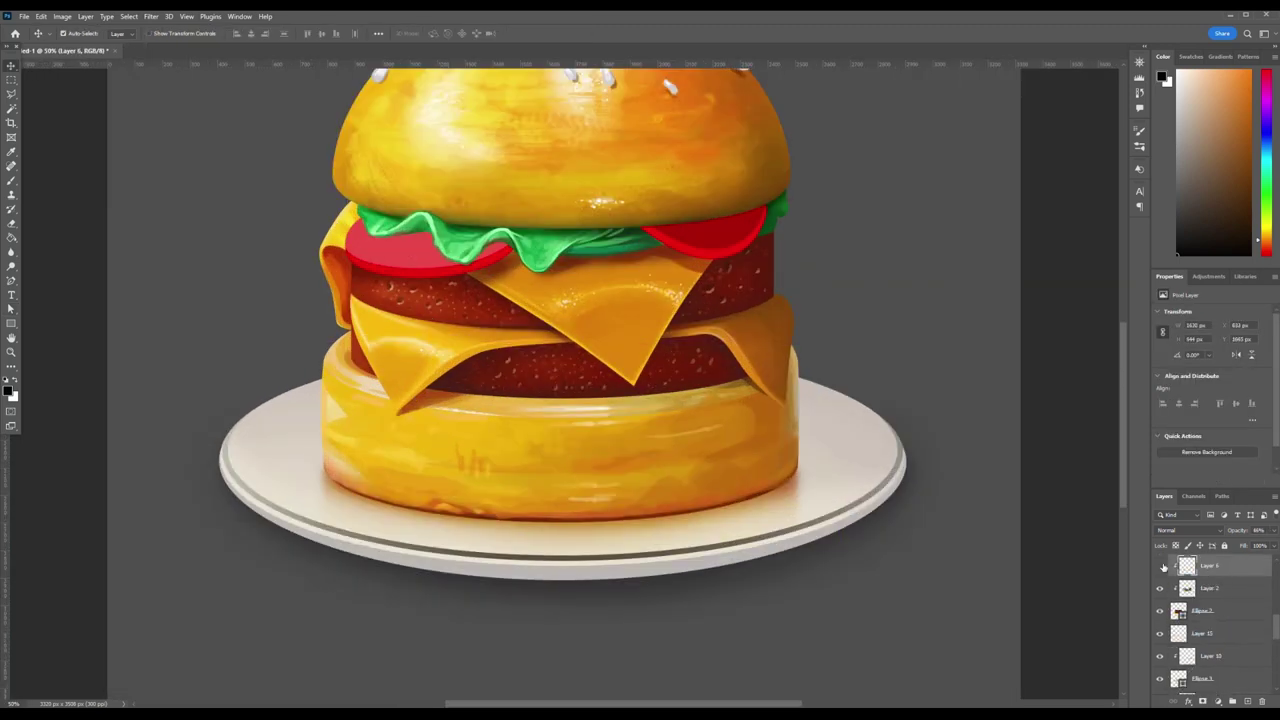
left_click(1210, 588)
key("b")
left_click(529, 323, "alt")
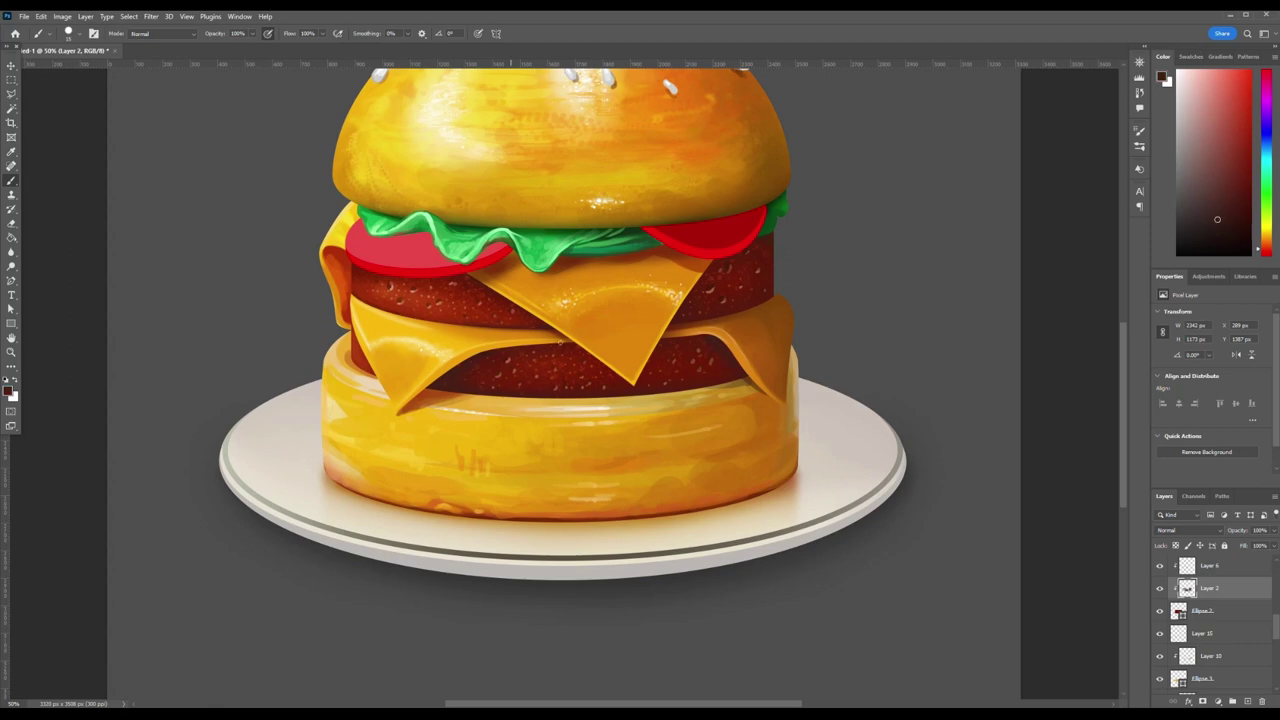
key("ctrl+0")
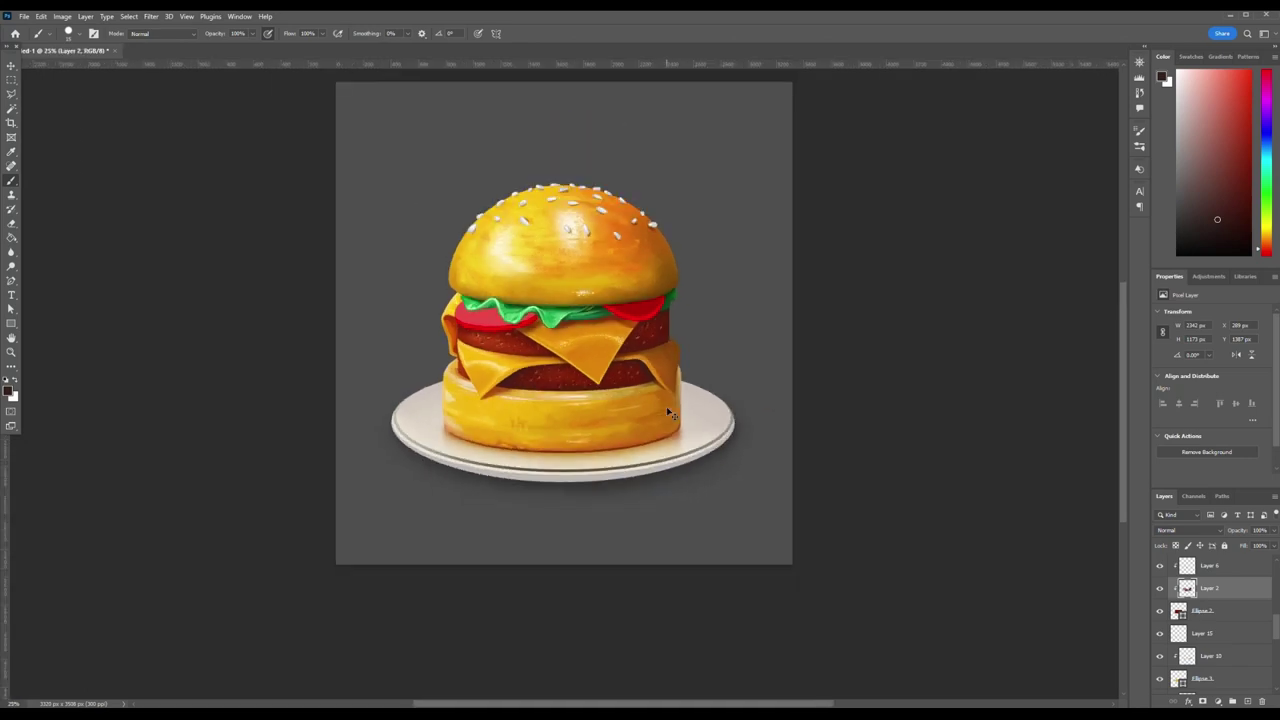
key("ctrl+plus")
key("ctrl+plus")
key("ctrl+plus")
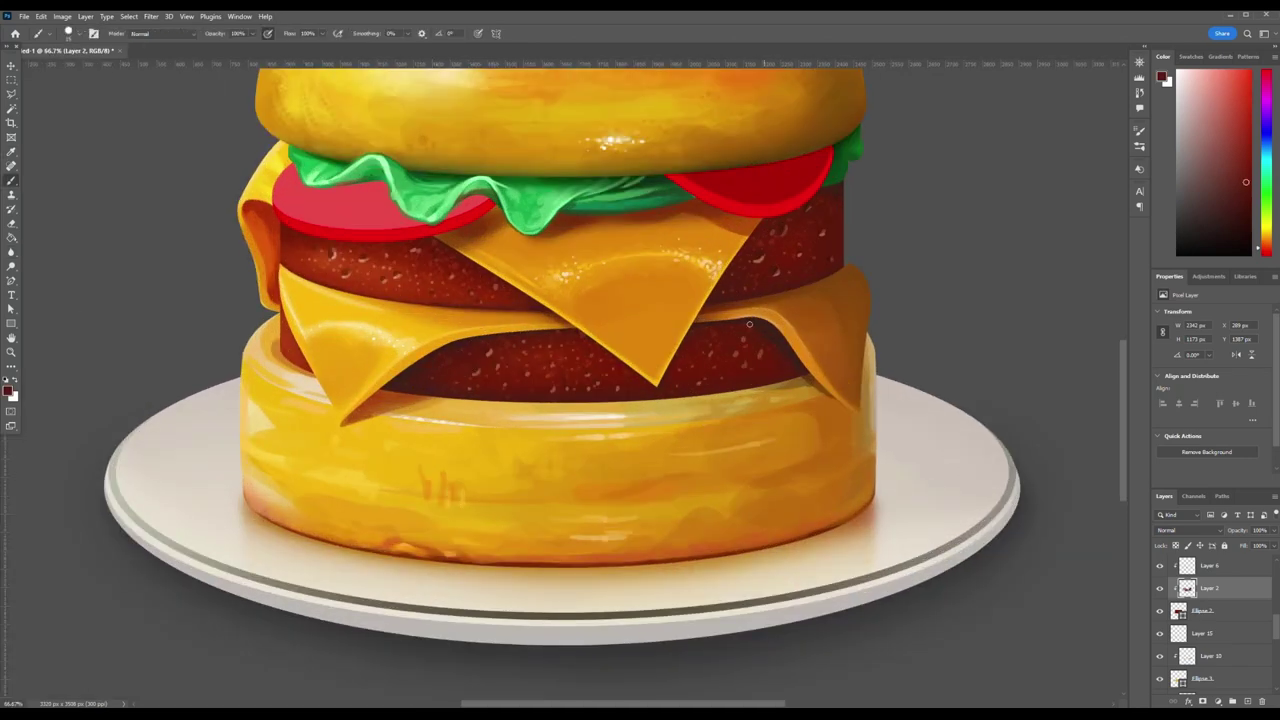
left_click(602, 272, "ctrl")
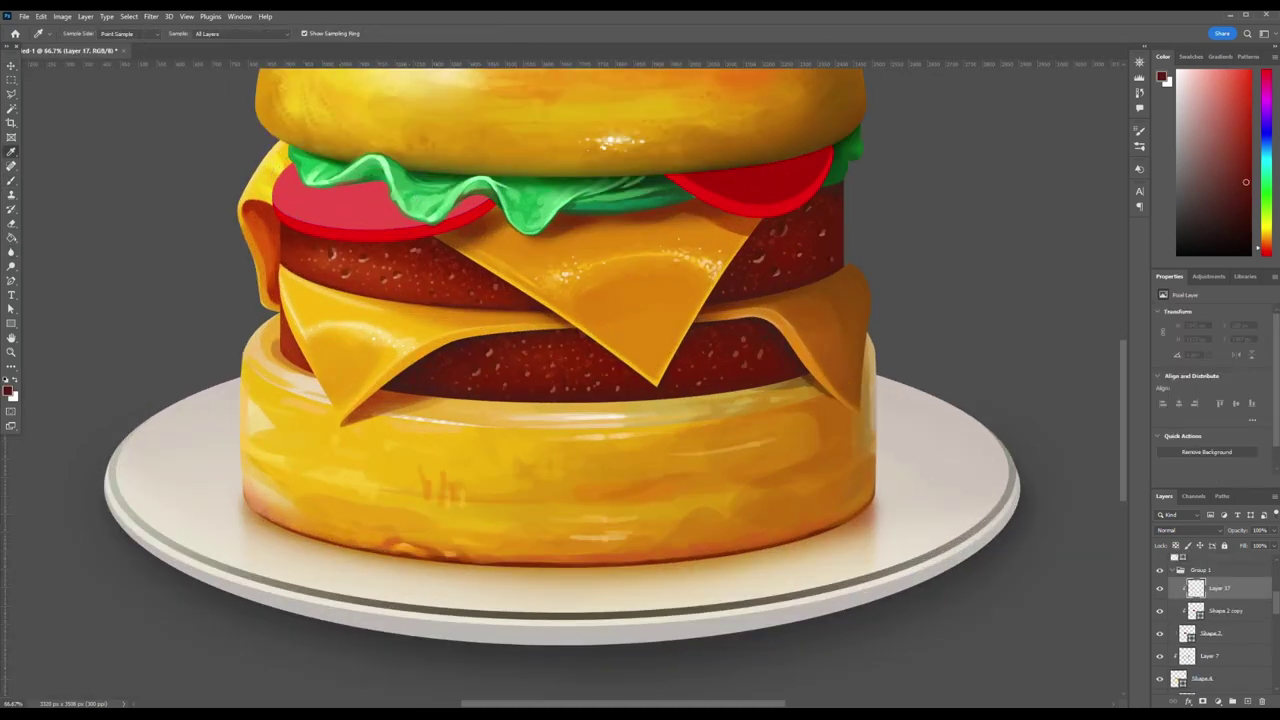
- Paint a lighter red highlight on the left tomato and darker red shading on the right slice
left_click(300, 182, "alt")
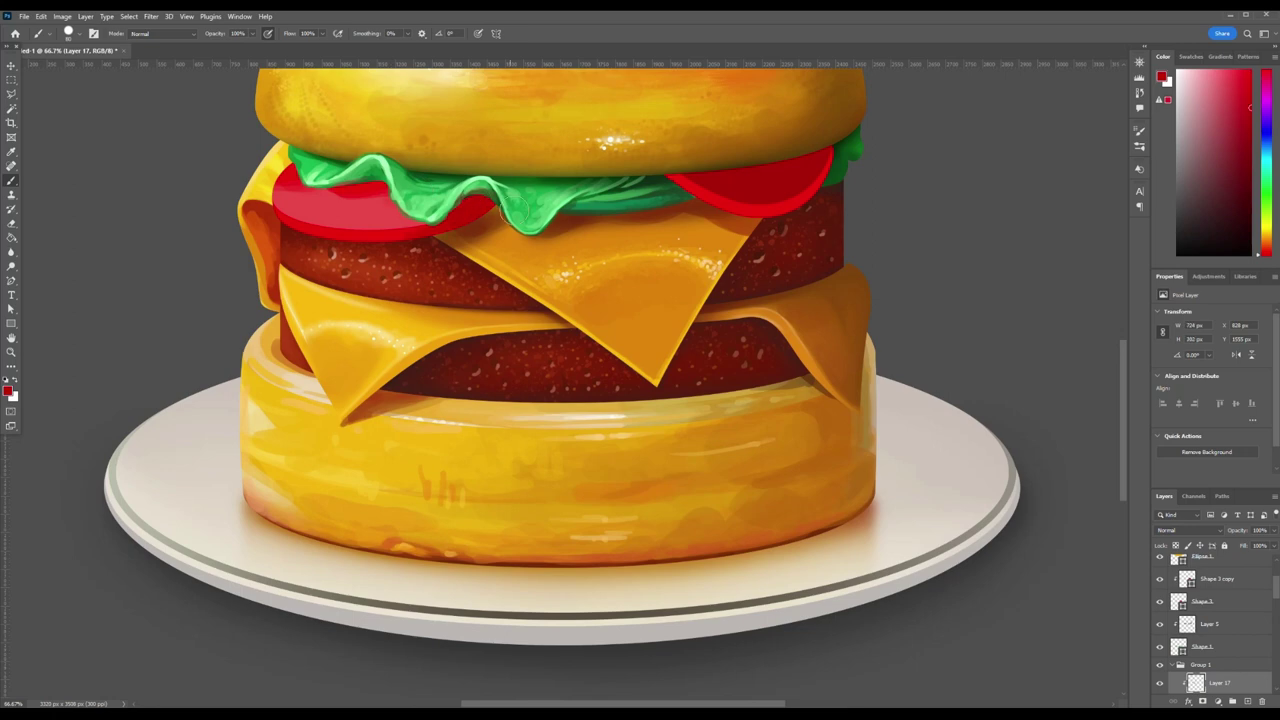
left_click_drag(285, 194, 395, 216)
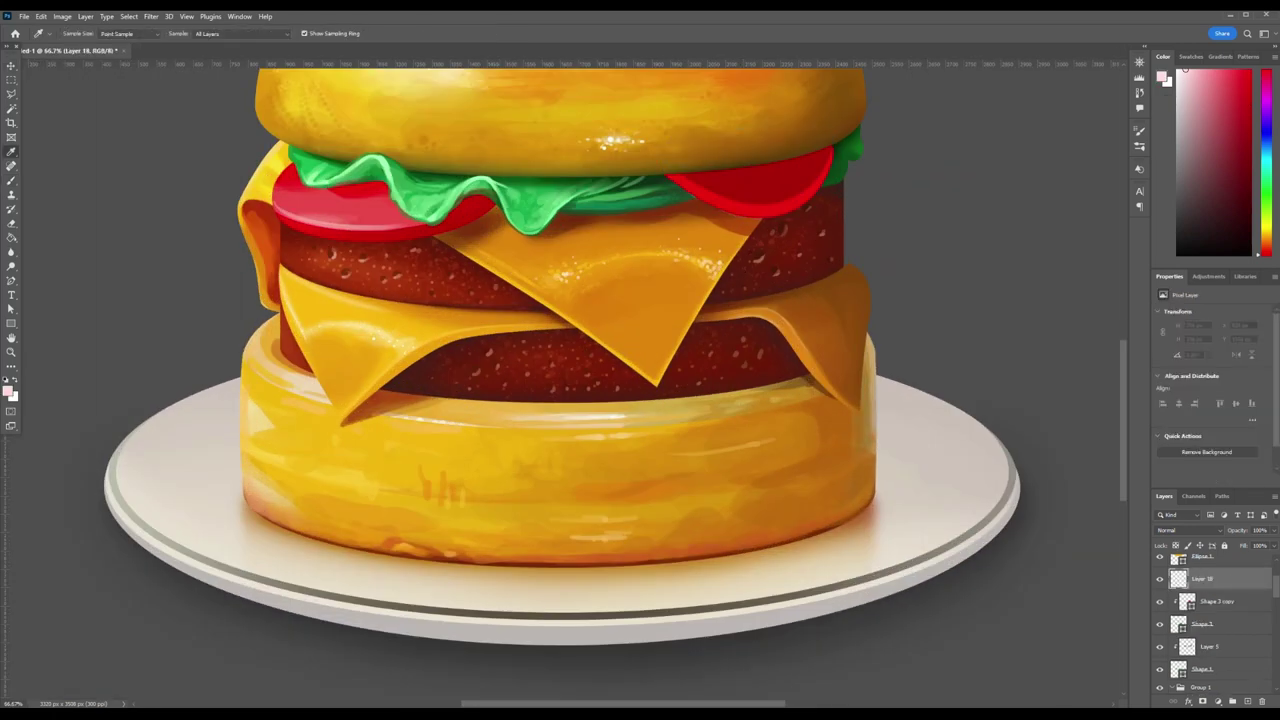
key("b")
left_click_drag(675, 170, 790, 200)
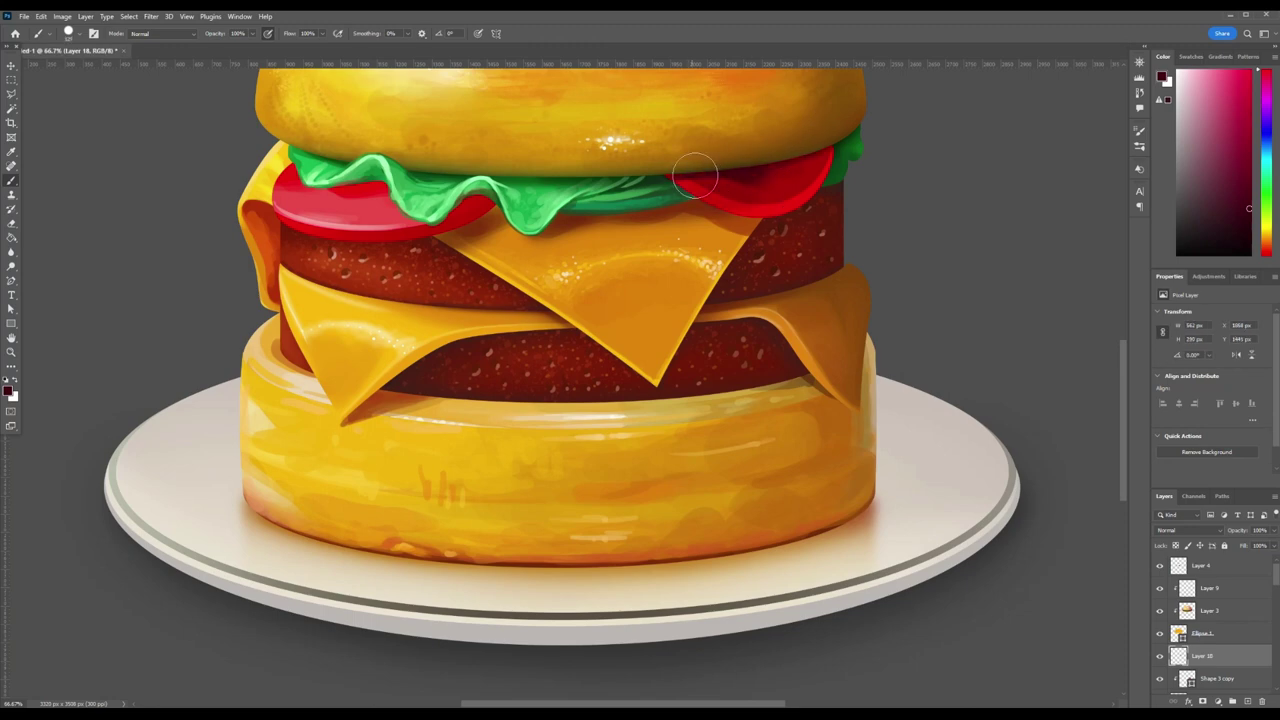
left_click(805, 167, "alt")
left_click_drag(762, 180, 811, 155)
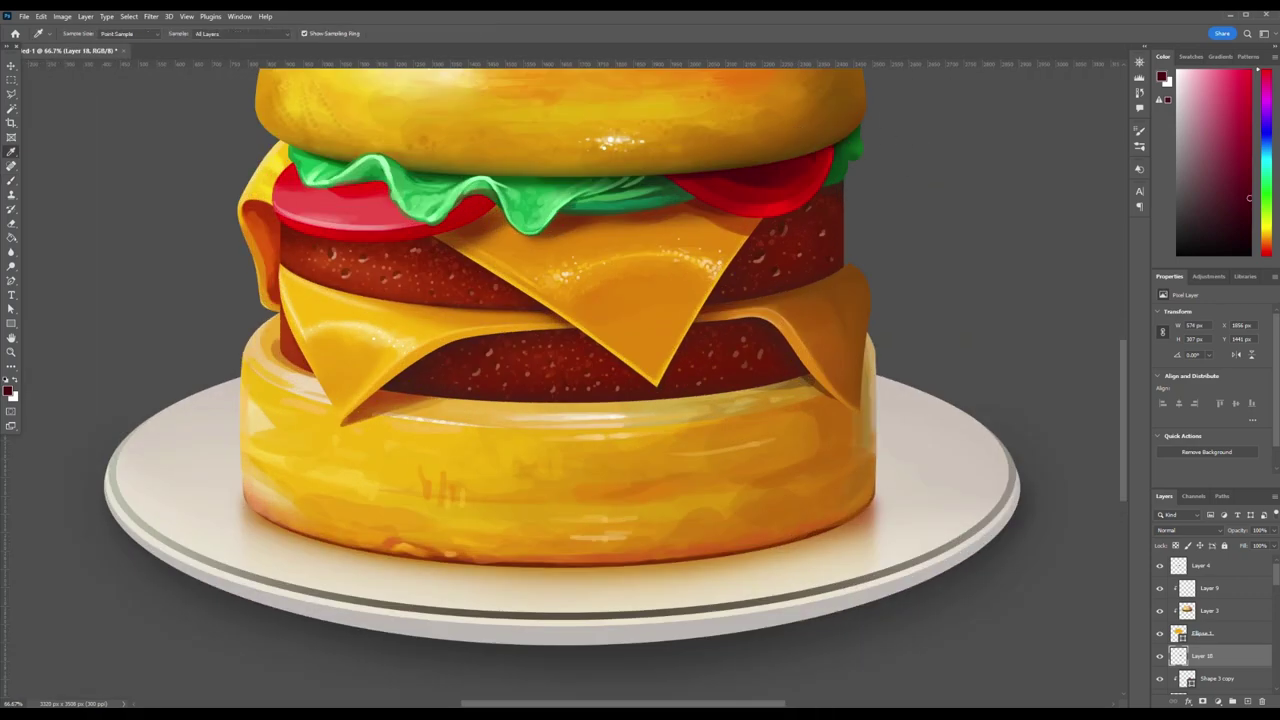
- Sample lettuce greens and touch up the right lettuce edge with a green fold
left_click(829, 153, "alt")
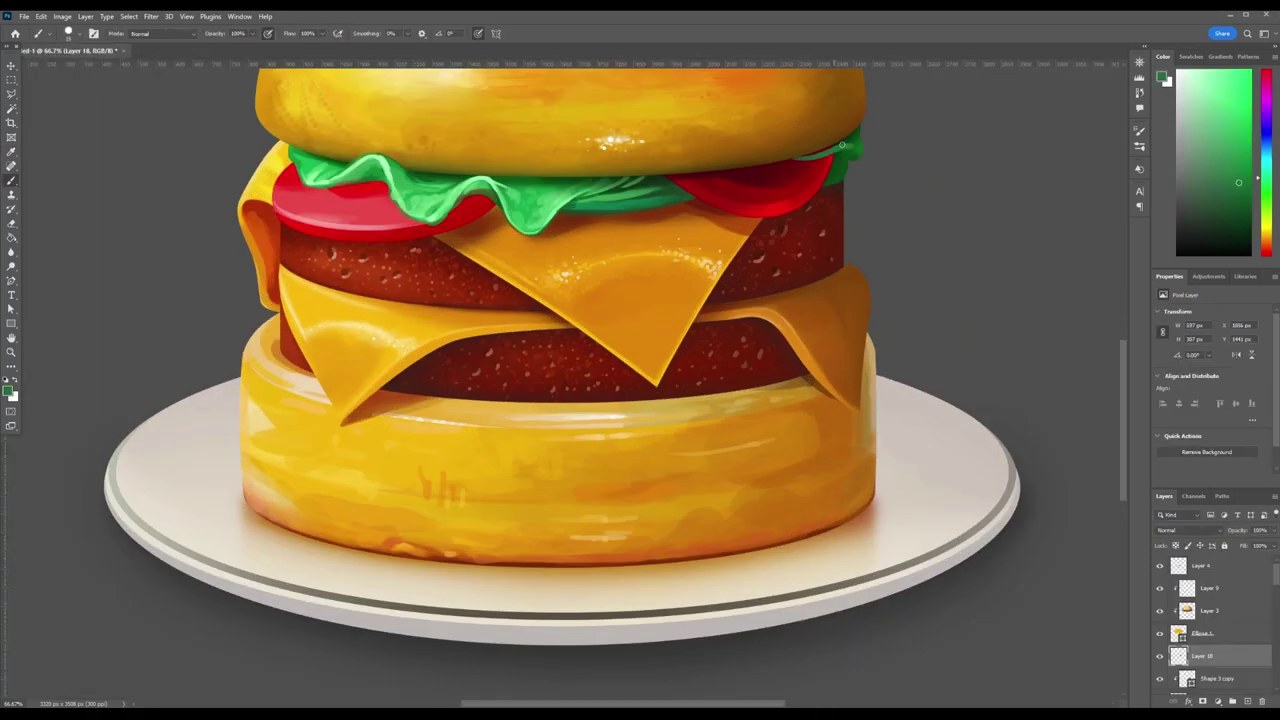
key("ctrl+plus")
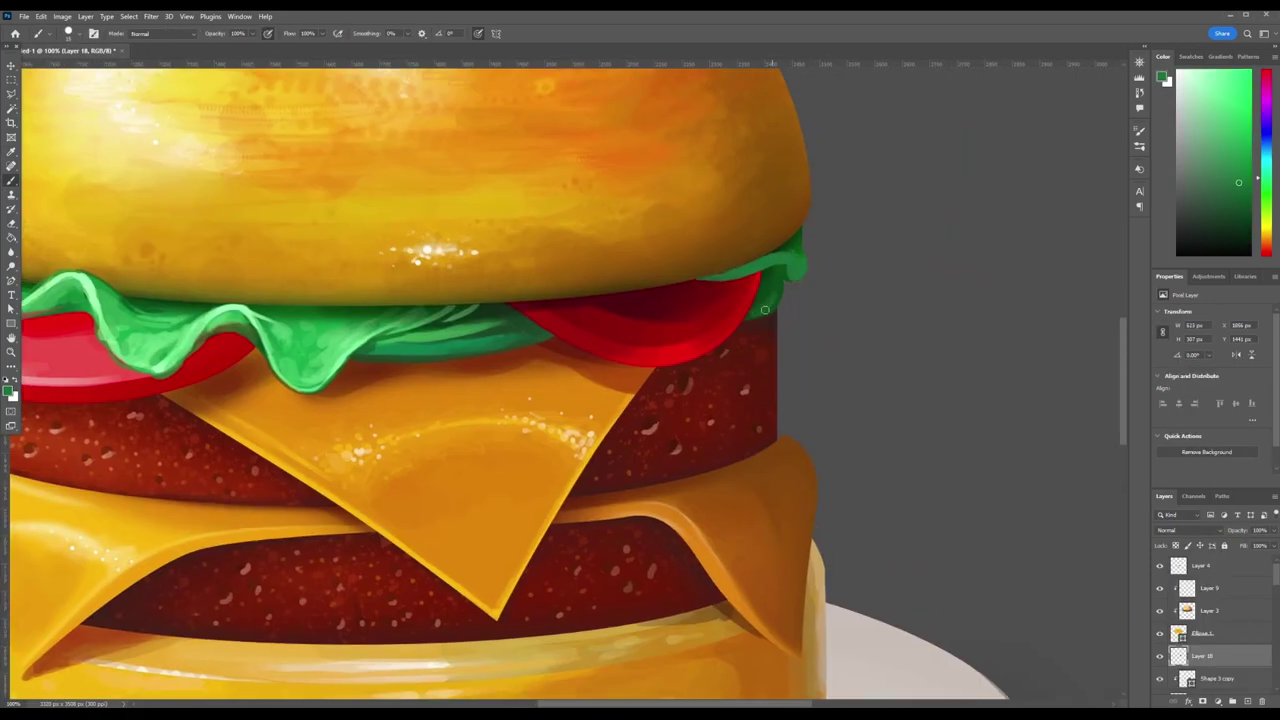
key("ctrl+minus")
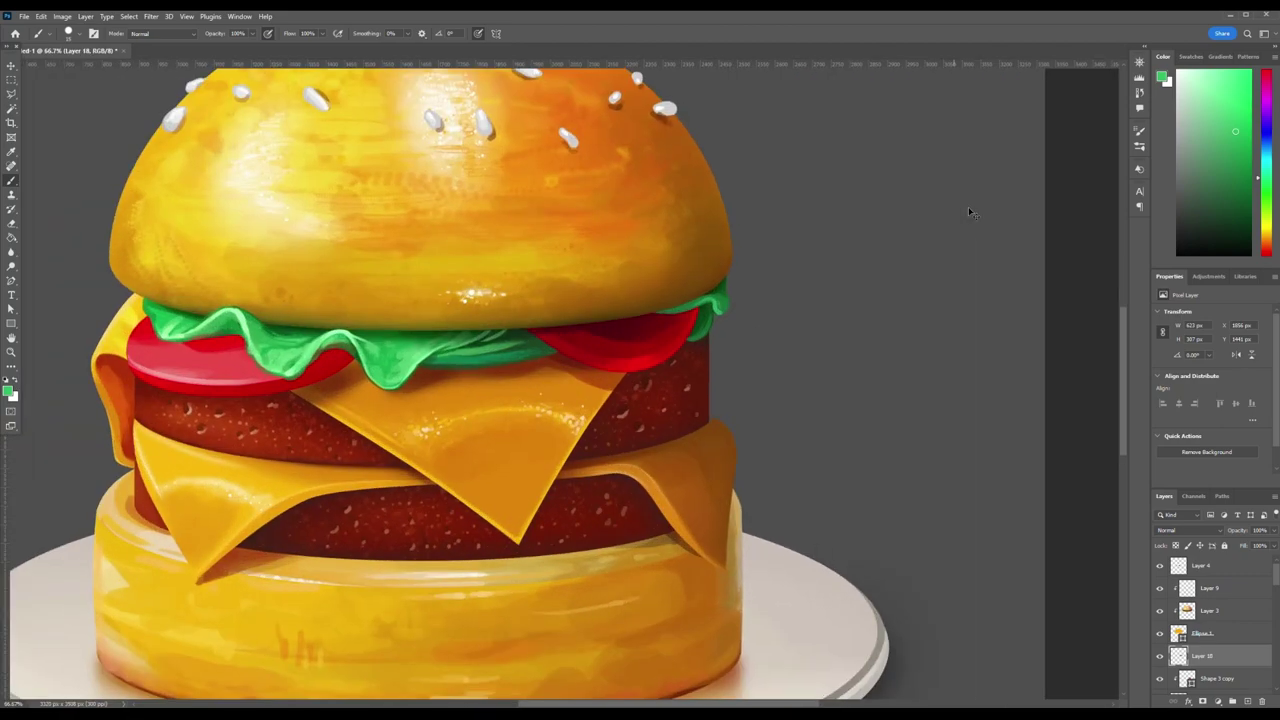
key("ctrl+plus")
key("ctrl+plus")
left_click(943, 169, "alt")
left_click(993, 118, "alt")
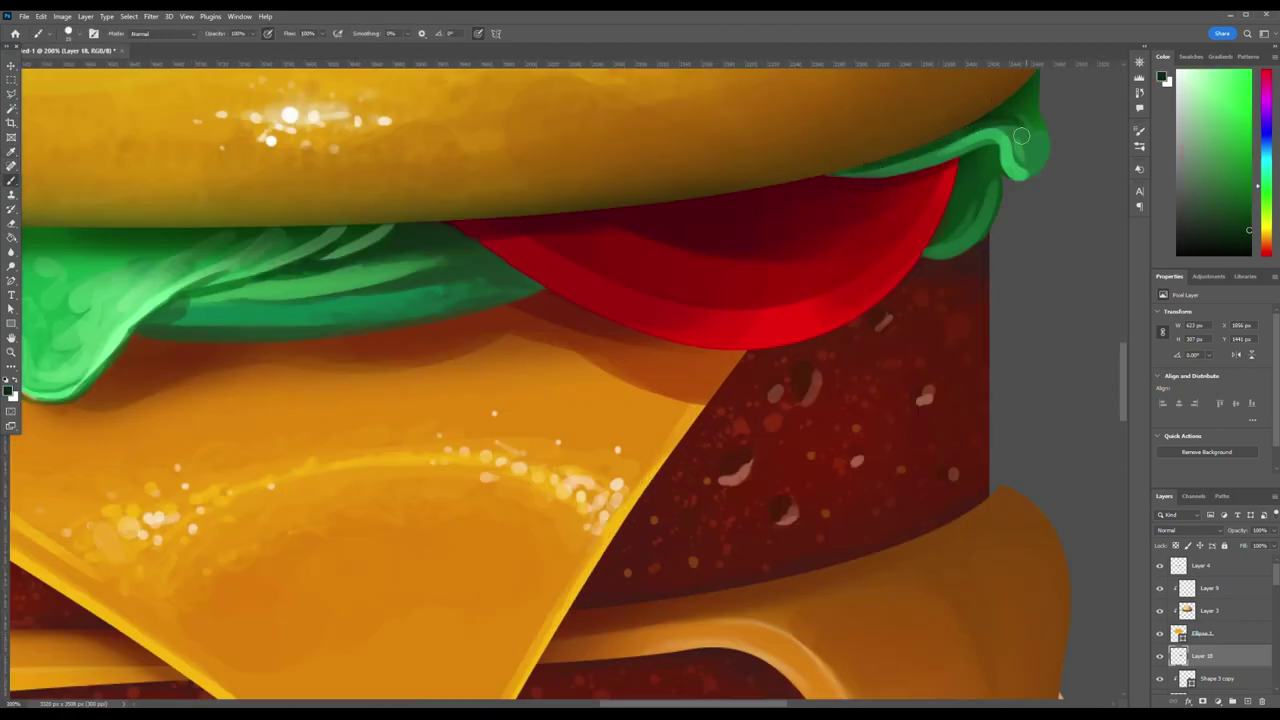
key("ctrl+0")
key("ctrl+plus")
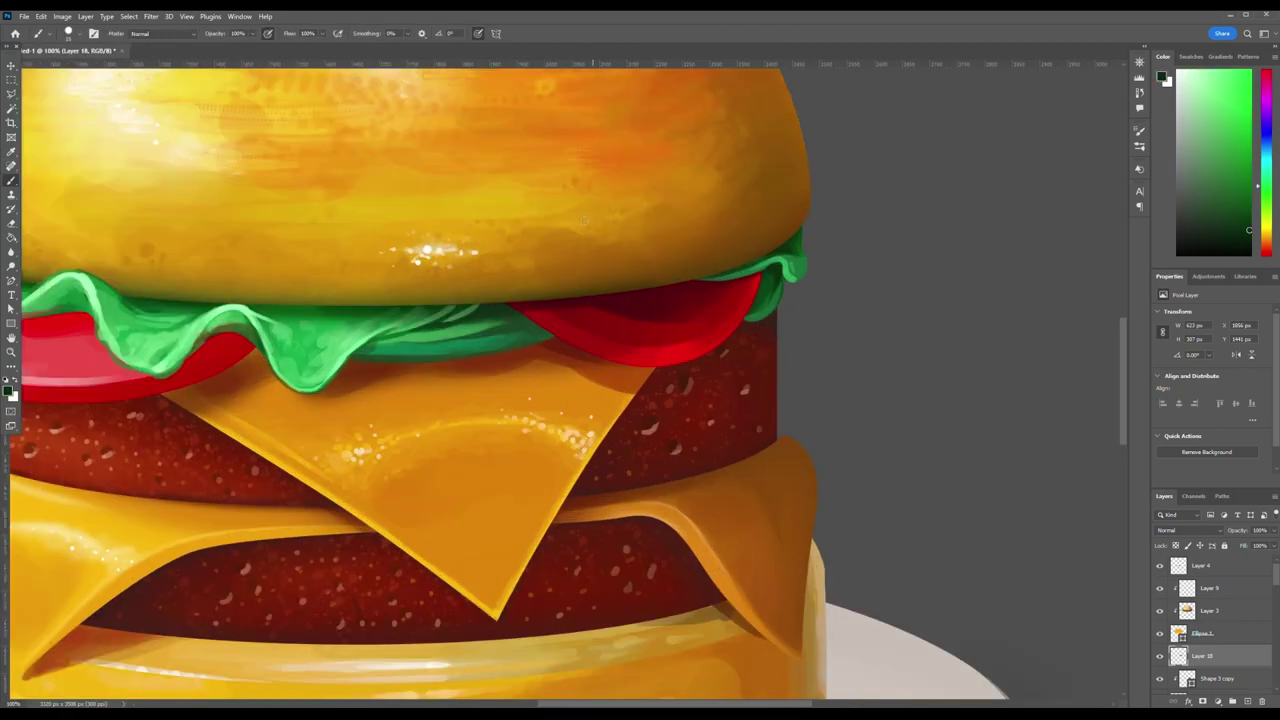
left_click(758, 259, "alt")
key("ctrl+minus")
key("ctrl+minus")
key("ctrl+minus")
key("ctrl+minus")
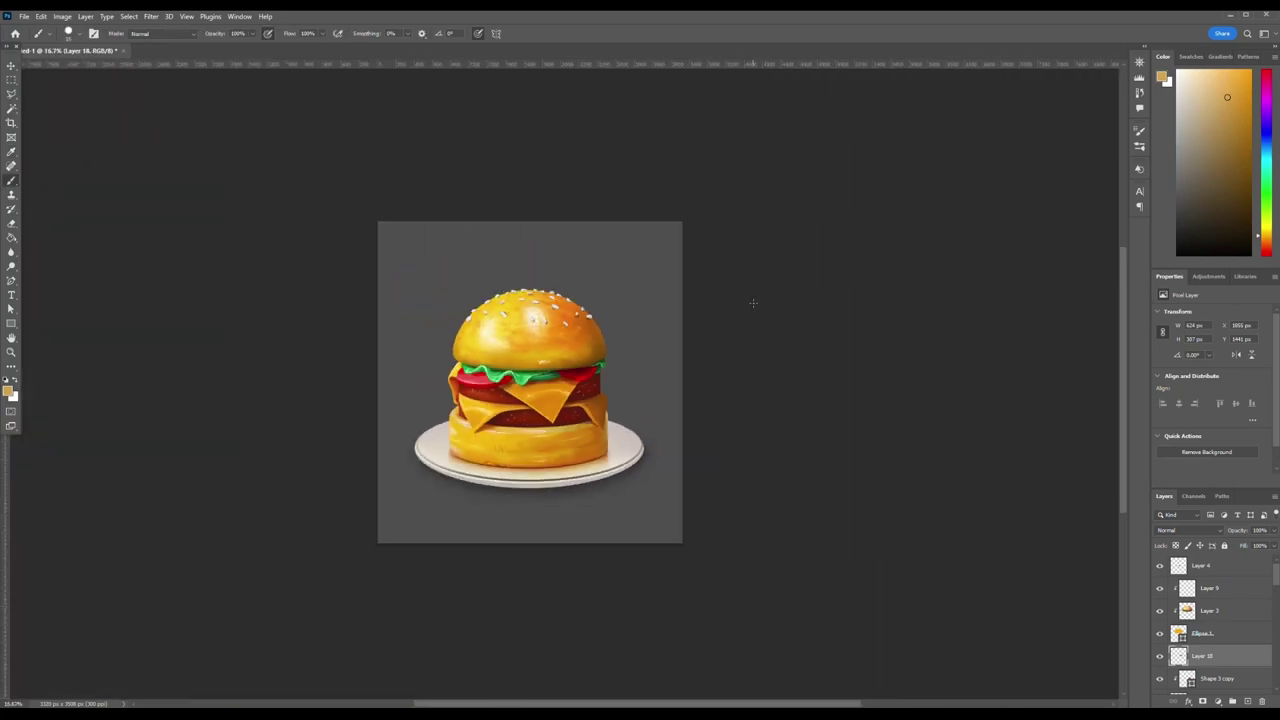